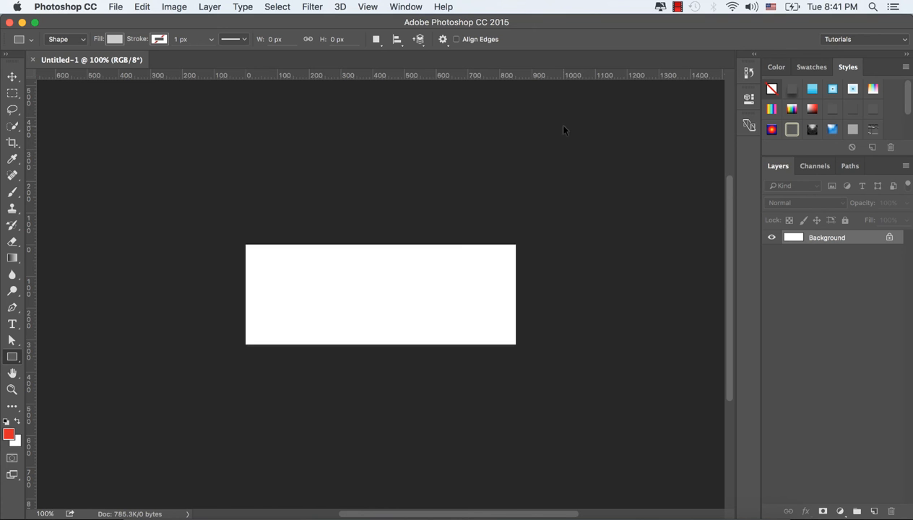
- Add horizontal and vertical guides through the canvas centre and a third, horizontal guide just above the bottom edge
key(super+0)
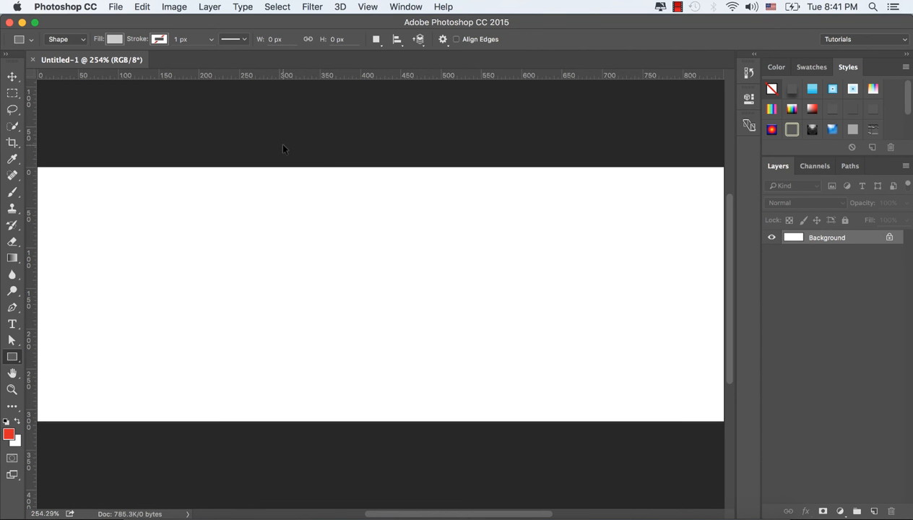
key(super+r)
key(super+r)
click(13, 77)
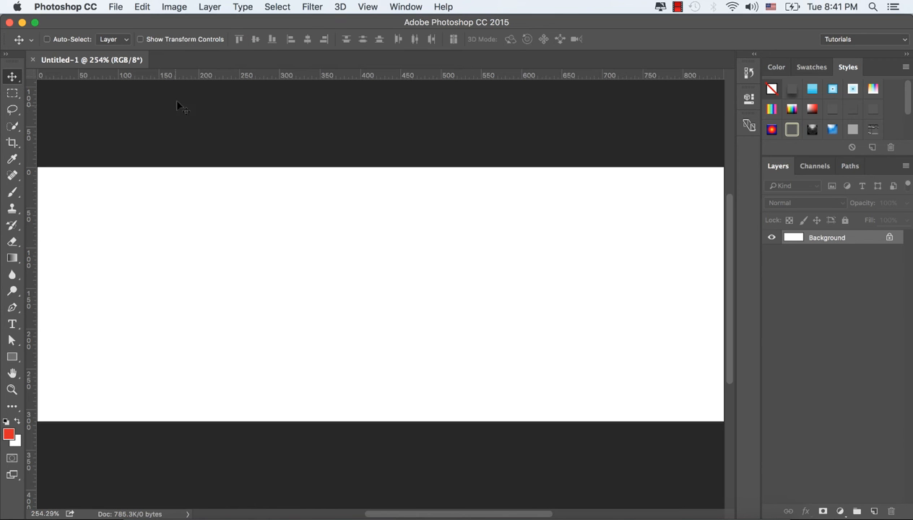
drag(175, 76, 223, 294)
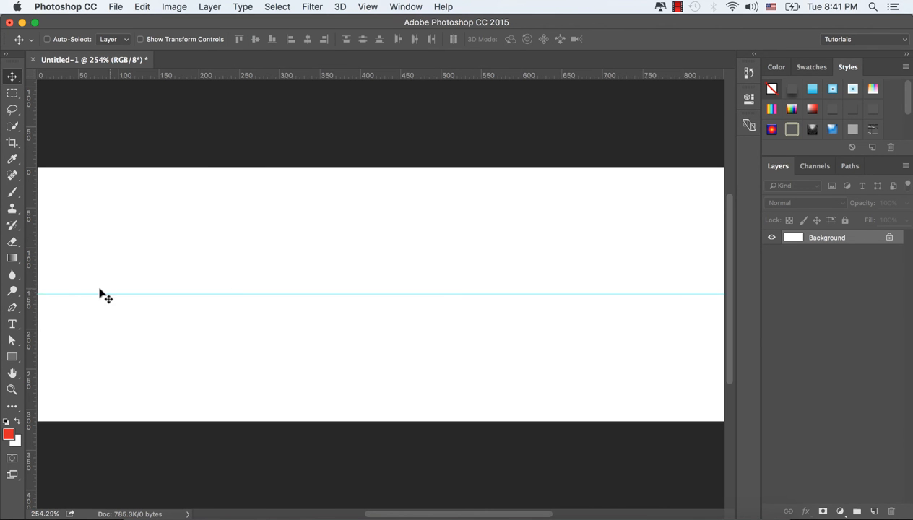
drag(30, 275, 381, 267)
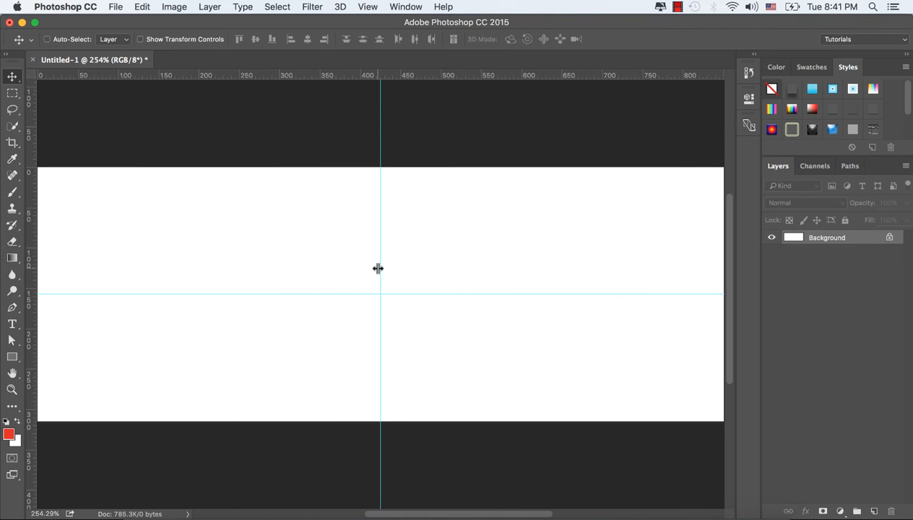
drag(249, 77, 318, 416)
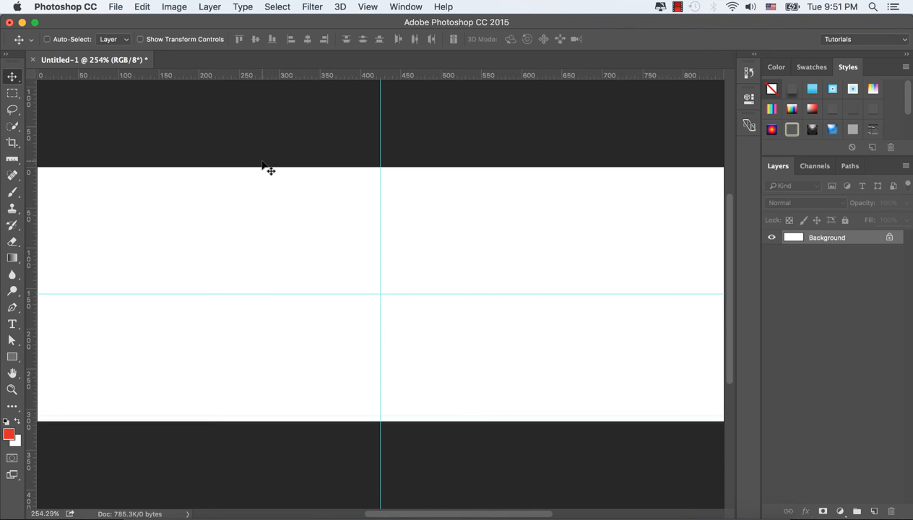
- Draw a grey rectangle about 62 × 189 px in the canvas's left part, standing on the bottom guide
drag(13, 357, 52, 355)
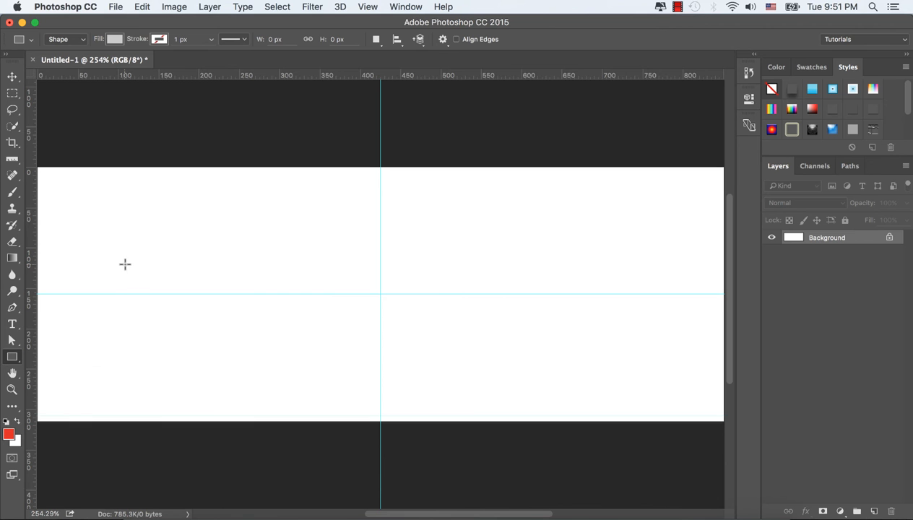
drag(124, 264, 174, 413)
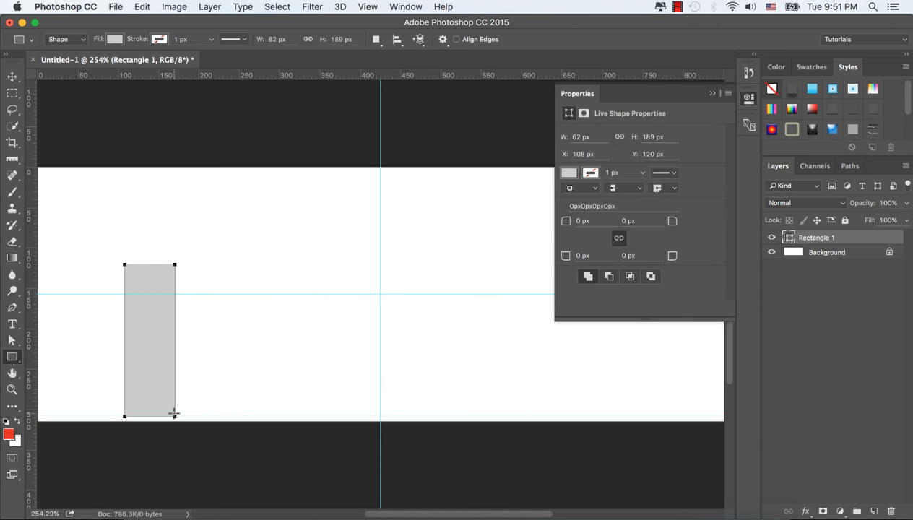
click(712, 96)
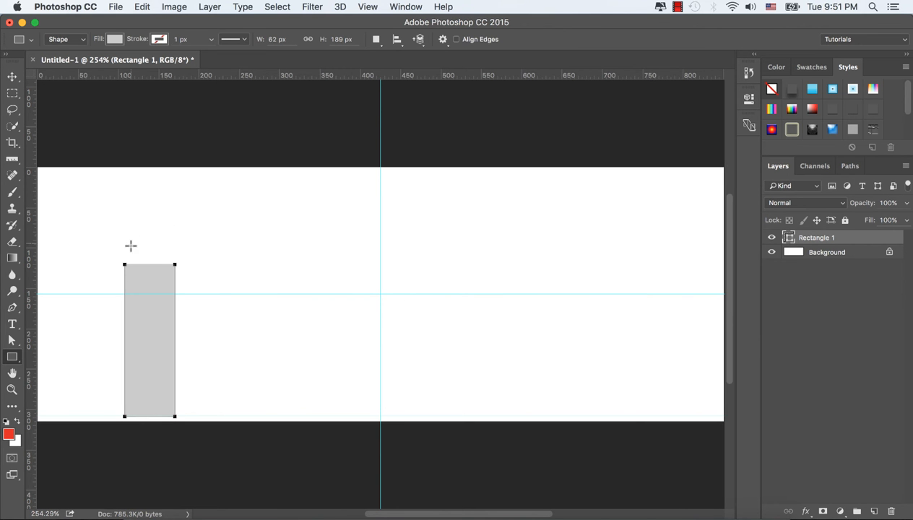
- Convert the rectangle to a regular path and move its two upper corners with Direct Selection into a left-leaning block about 90 × 182 px
click(13, 356)
click(12, 341)
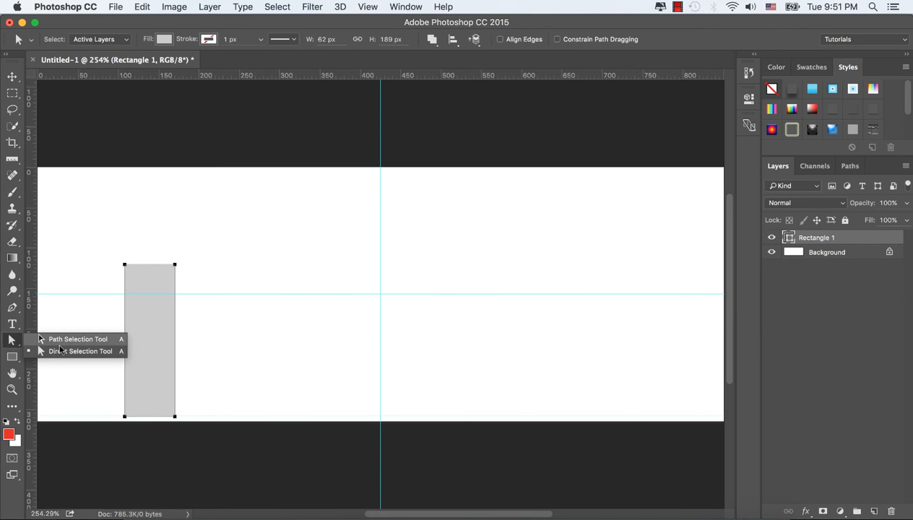
click(57, 352)
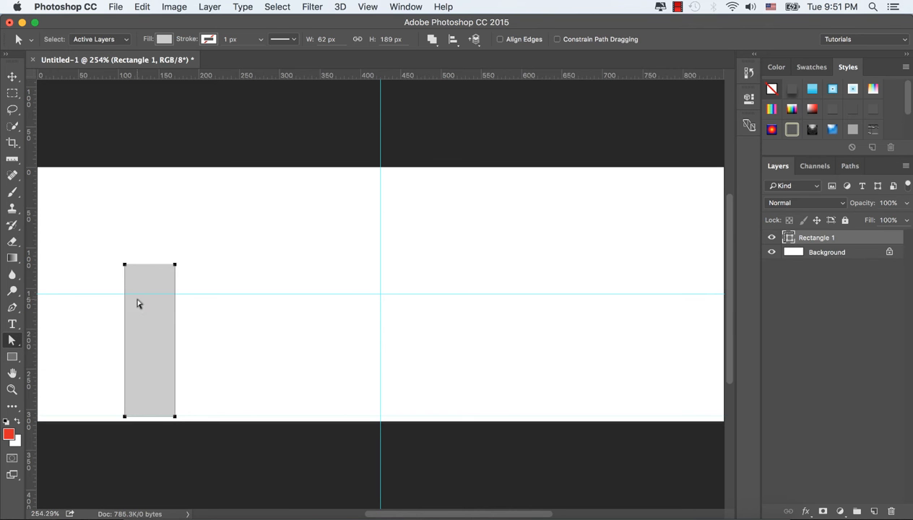
drag(110, 244, 161, 313)
drag(124, 266, 103, 260)
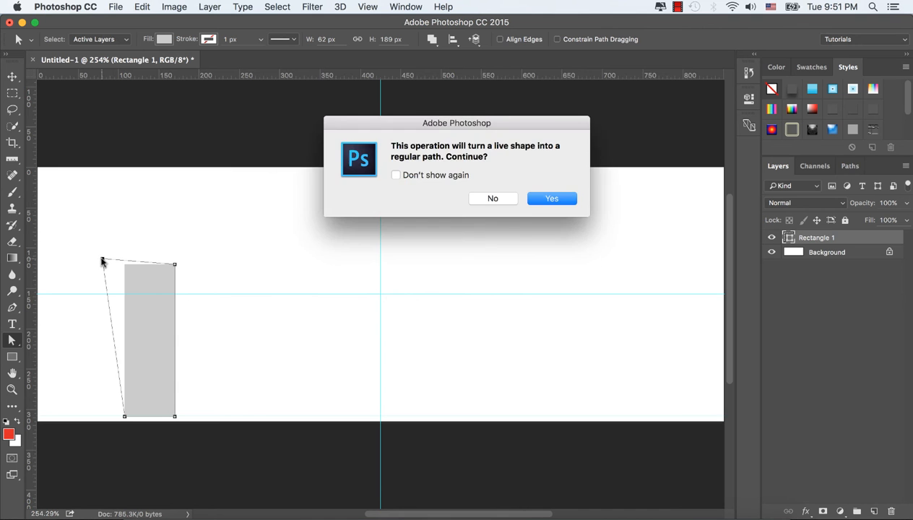
click(552, 199)
mouse_move(156, 243)
mouse_down()
mouse_move(198, 302)
mouse_move(148, 248)
mouse_up()
drag(78, 234, 106, 282)
drag(112, 231, 173, 279)
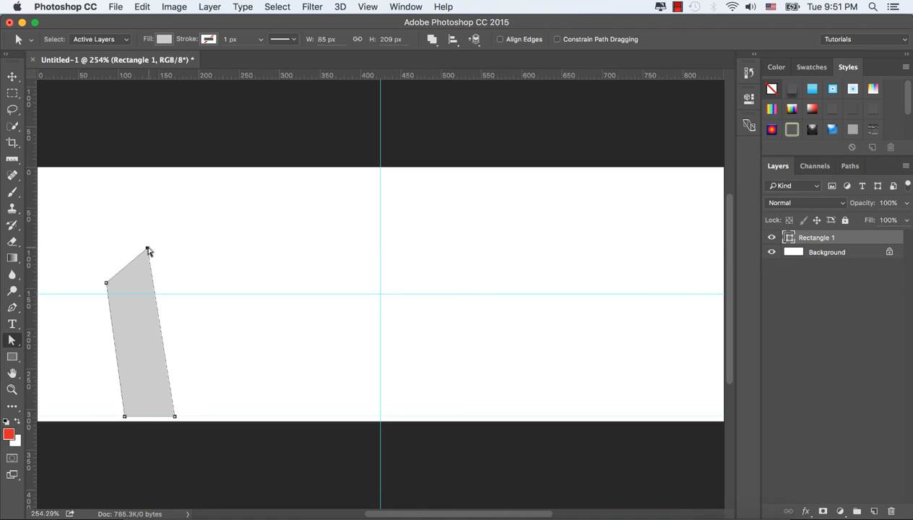
drag(148, 249, 155, 270)
drag(87, 265, 103, 282)
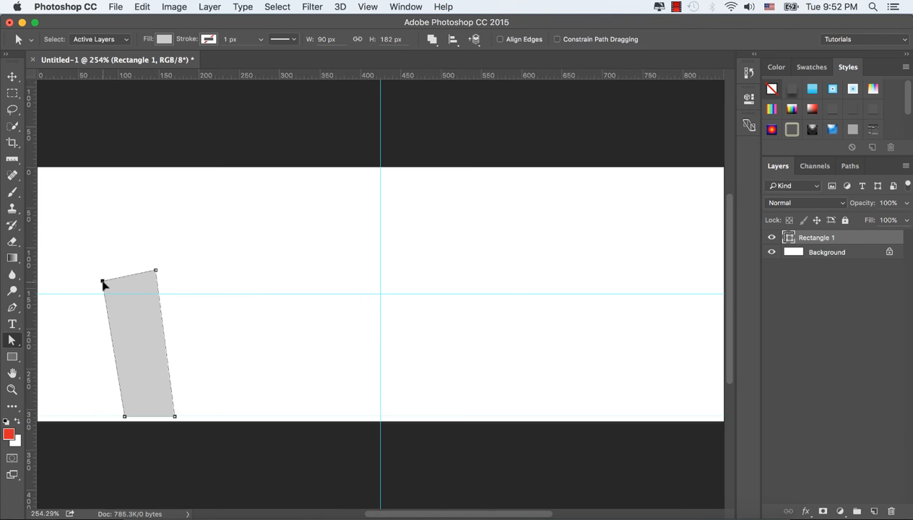
click(166, 229)
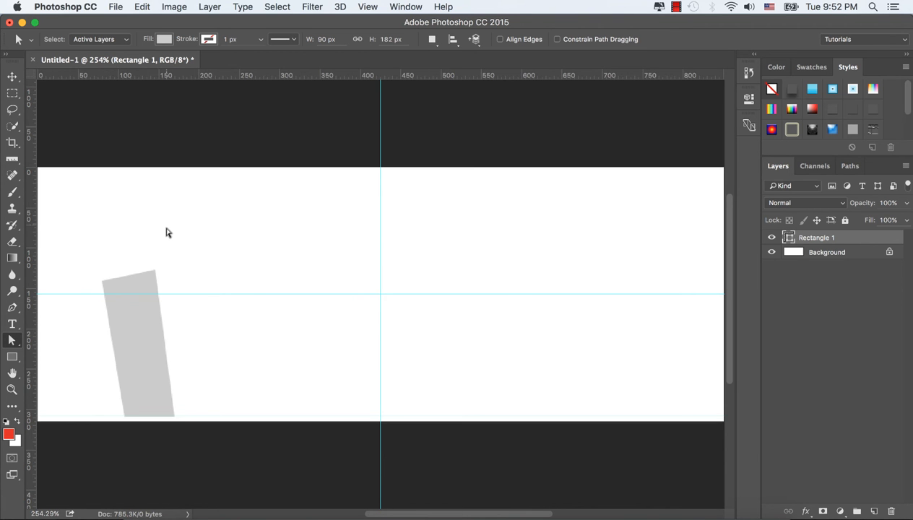
- Draw a second, taller rectangle about 96 × 203 px just right of the leaning block, standing on the bottom guide
click(12, 357)
click(61, 357)
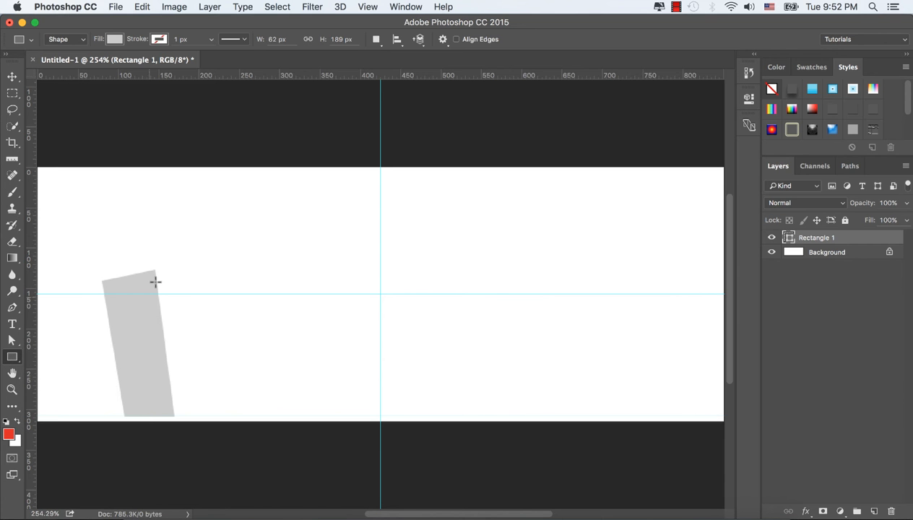
drag(166, 252, 242, 413)
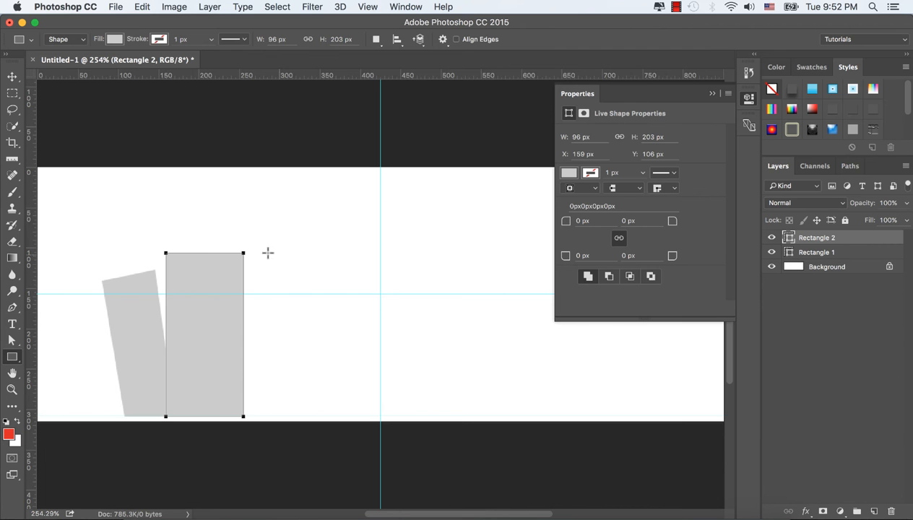
click(709, 91)
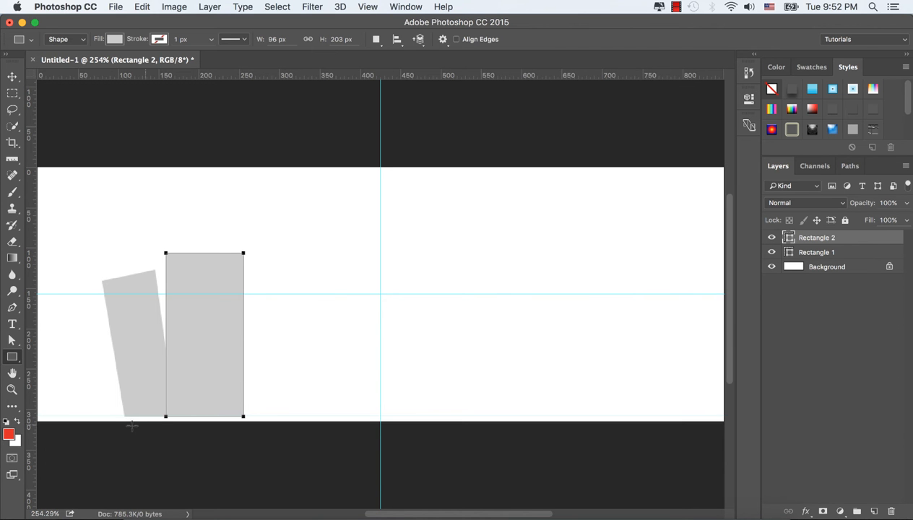
- Convert the second rectangle to a regular path and move its left and upper-right corners into a left-leaning block about 114 × 251 px
click(11, 341)
click(65, 339)
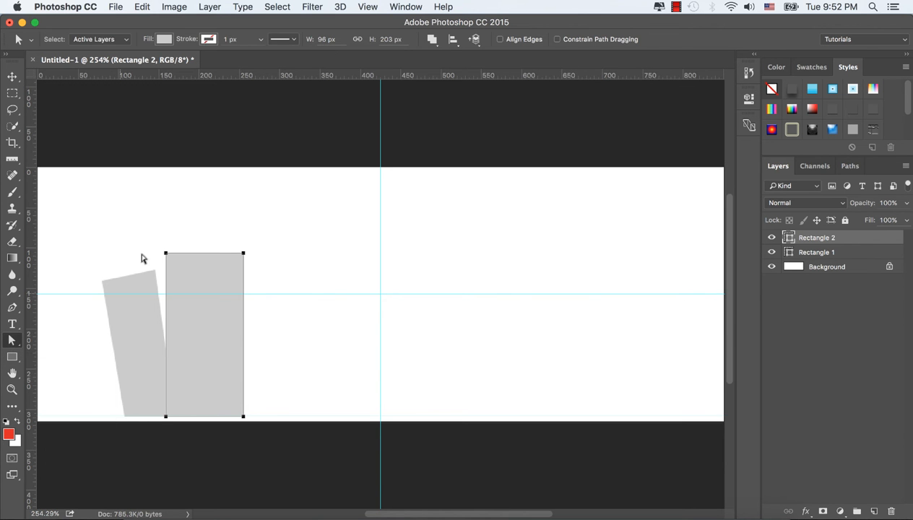
click(165, 416)
drag(165, 416, 182, 417)
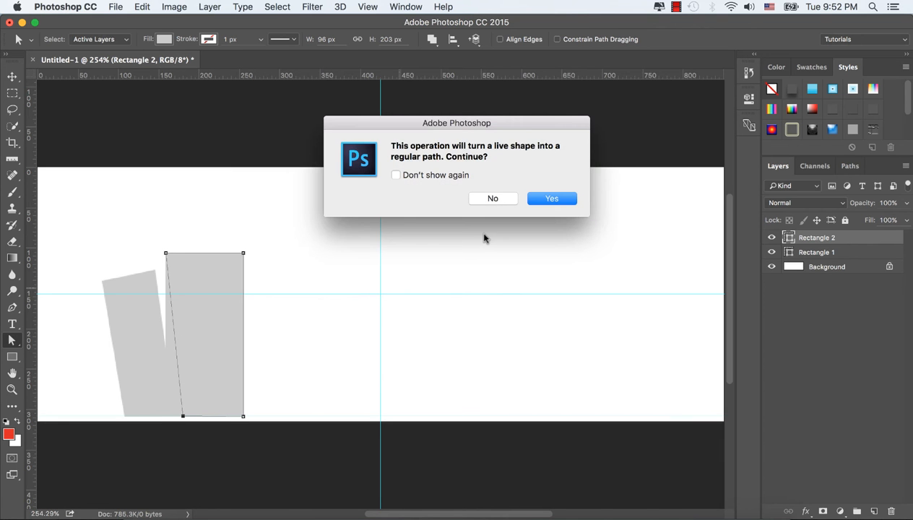
click(547, 200)
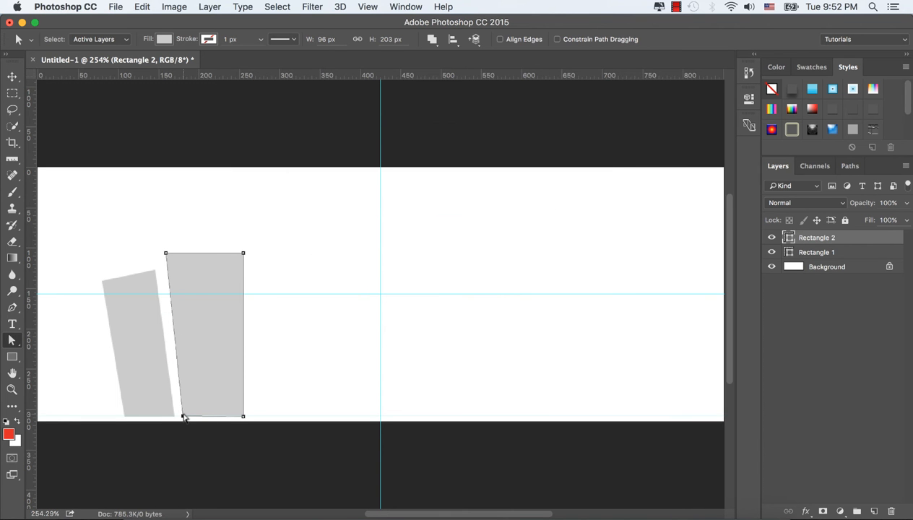
drag(182, 418, 177, 417)
drag(125, 199, 151, 225)
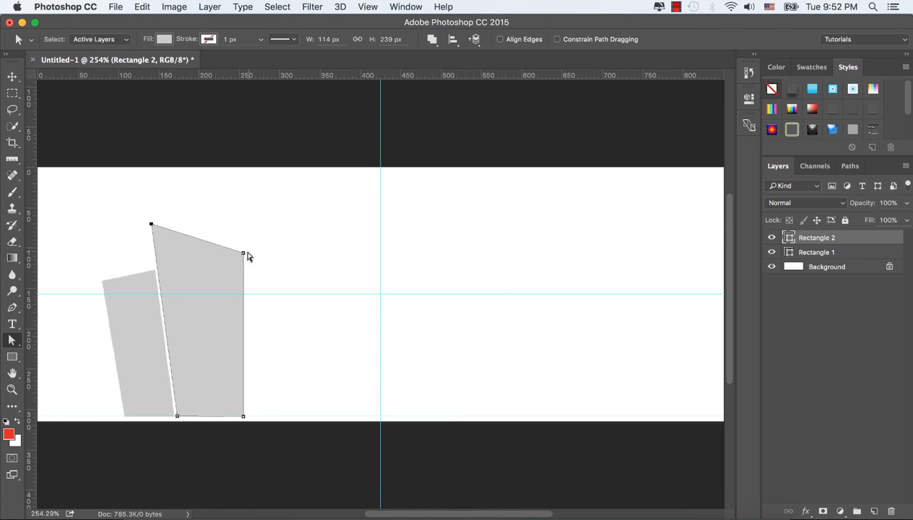
drag(226, 236, 220, 217)
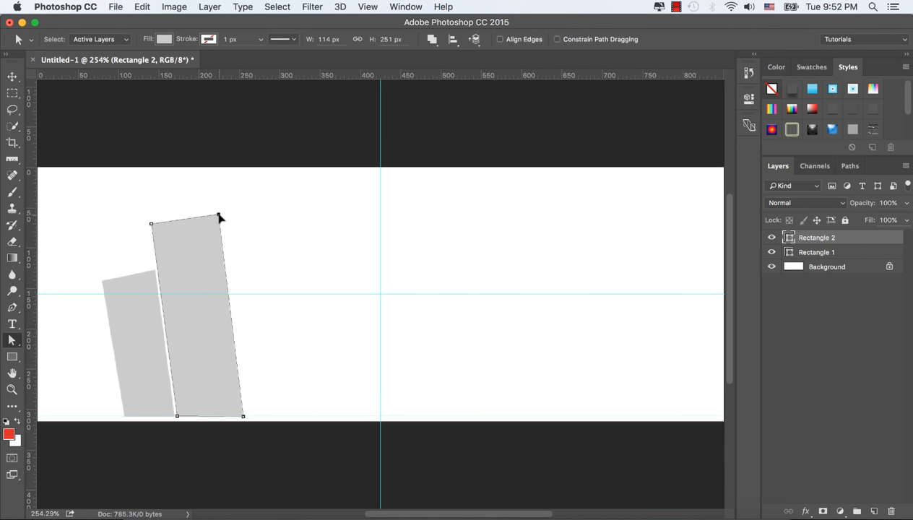
click(208, 193)
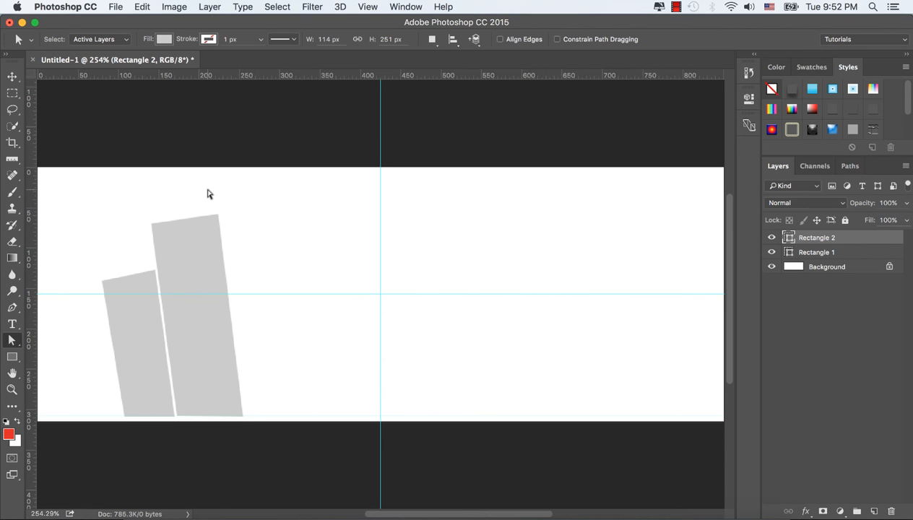
drag(107, 189, 198, 277)
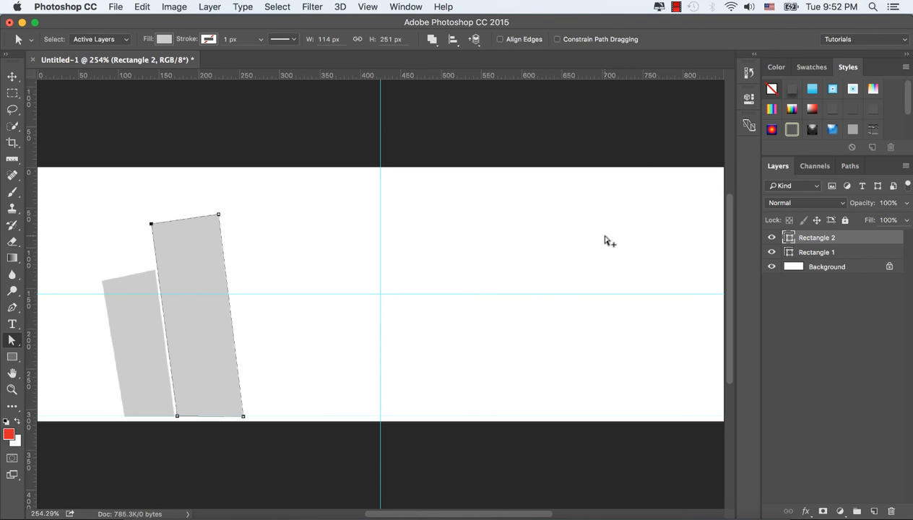
- Tilt the short left block further left by moving its two upper corners, making it about 121 × 173 px
click(834, 254)
drag(82, 259, 133, 320)
drag(86, 267, 82, 294)
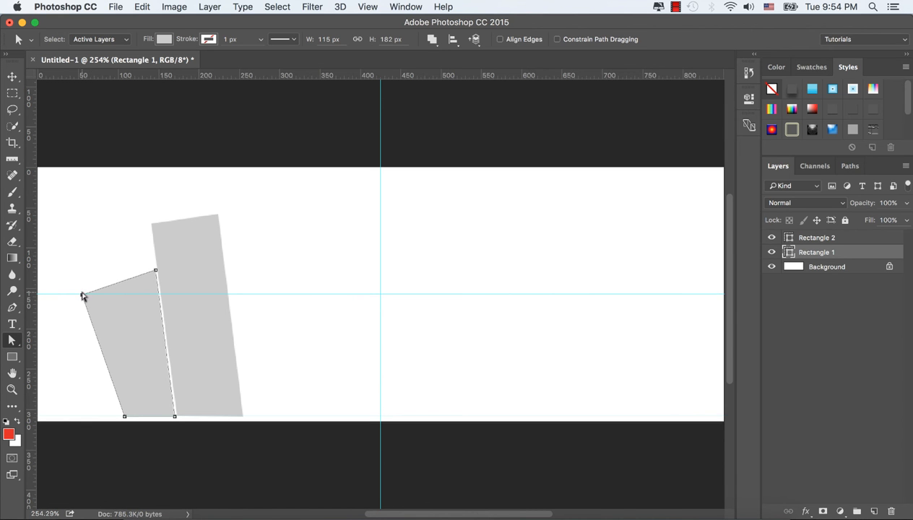
click(155, 272)
drag(155, 271, 133, 278)
drag(54, 278, 77, 297)
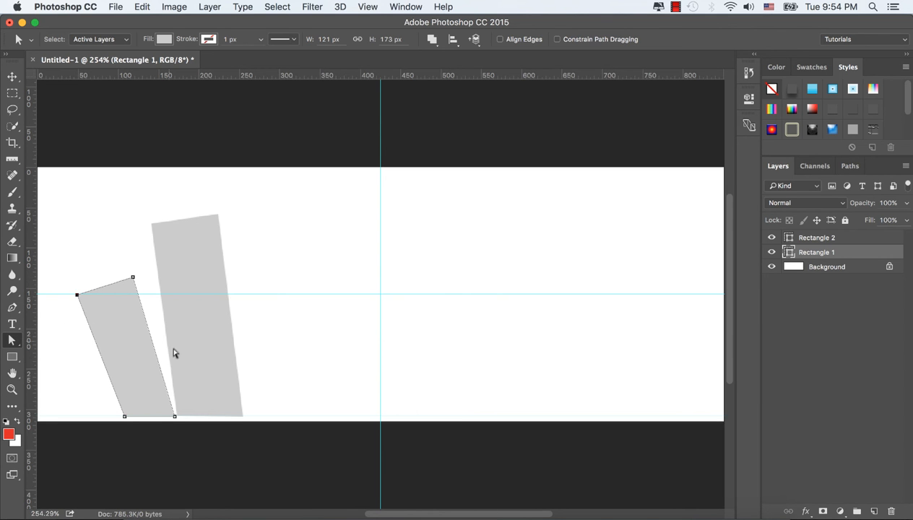
- Tilt the tall block to follow the short block's slanted side by moving its upper corners, making it about 154 × 262 px
click(809, 240)
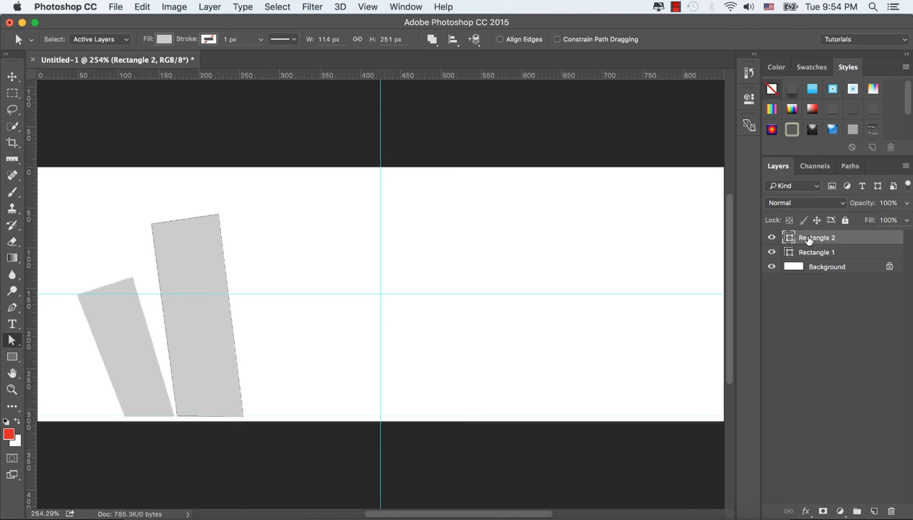
drag(133, 200, 188, 257)
drag(151, 226, 122, 228)
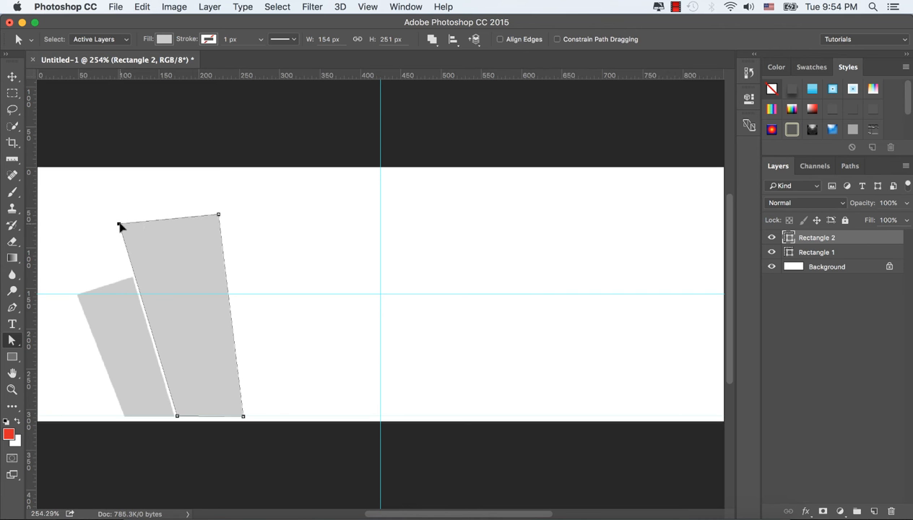
drag(192, 196, 254, 258)
drag(219, 215, 185, 208)
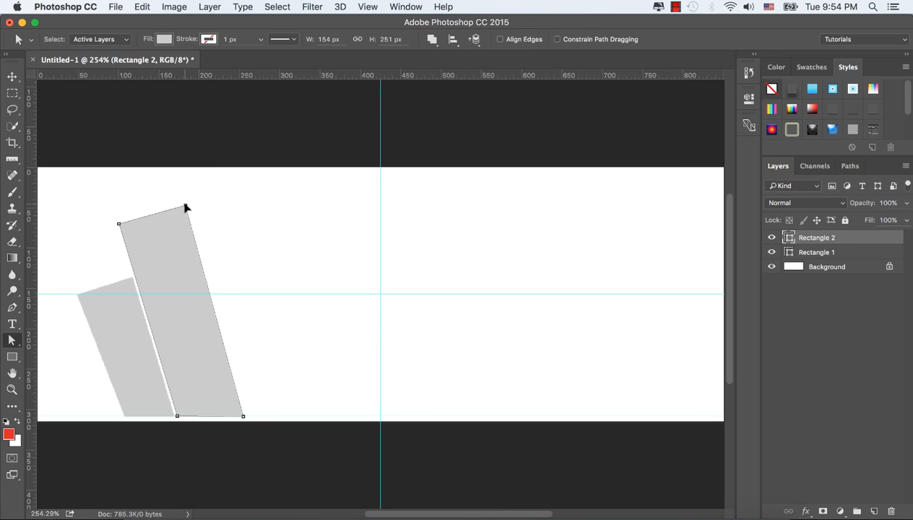
click(235, 220)
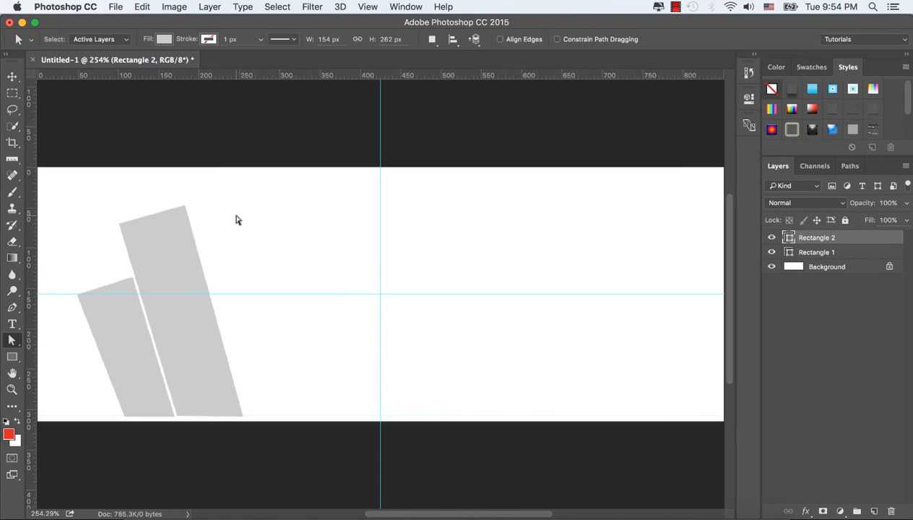
- Steepen the tall block's top edge by lowering its upper-left corner, and shift its upper-right corner slightly left
click(151, 233)
drag(96, 209, 120, 233)
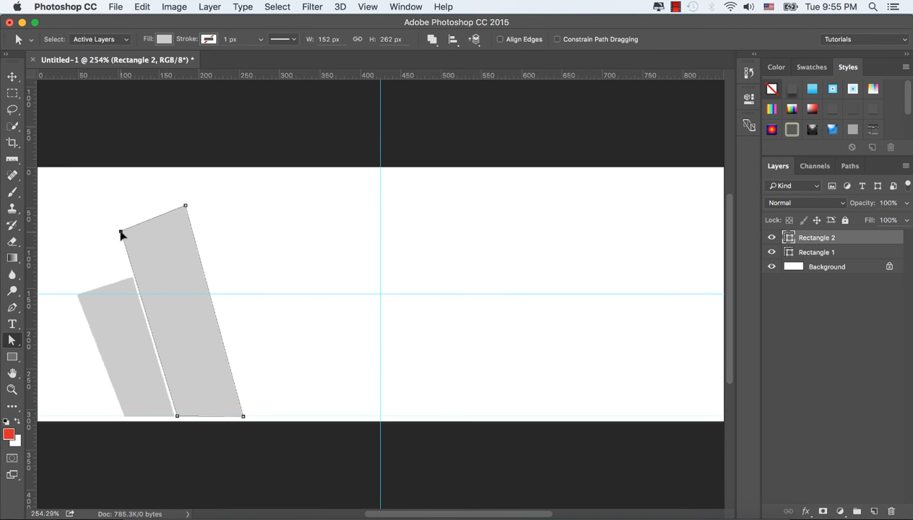
click(186, 208)
drag(186, 209, 182, 209)
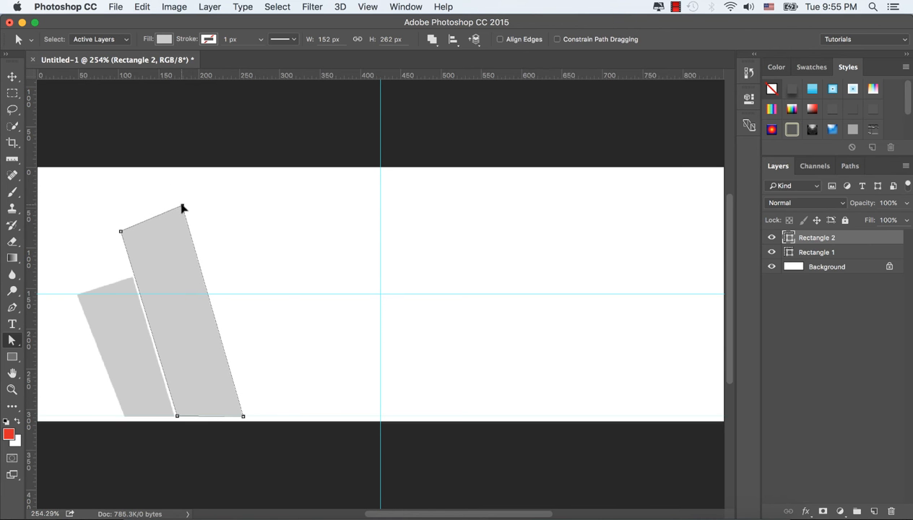
click(219, 222)
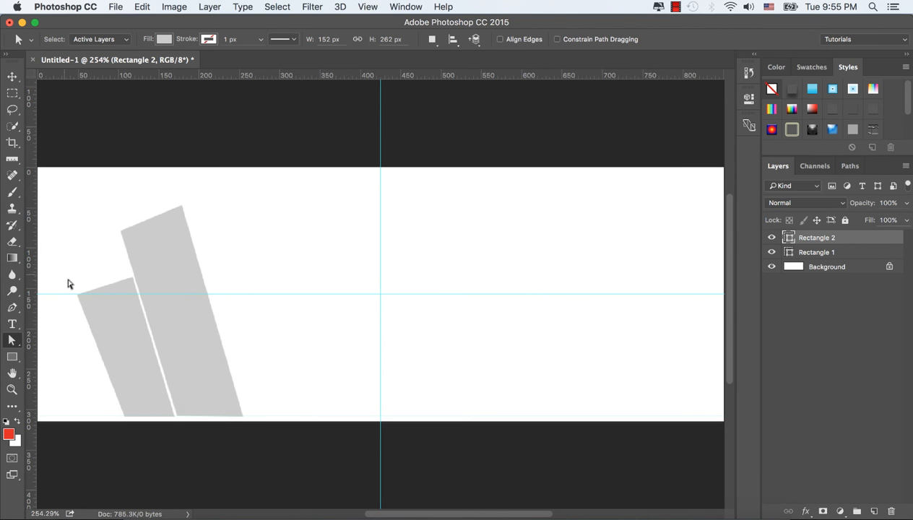
- Lower the short block's upper-left corner to steepen its top edge, making the block about 117 px wide
click(807, 259)
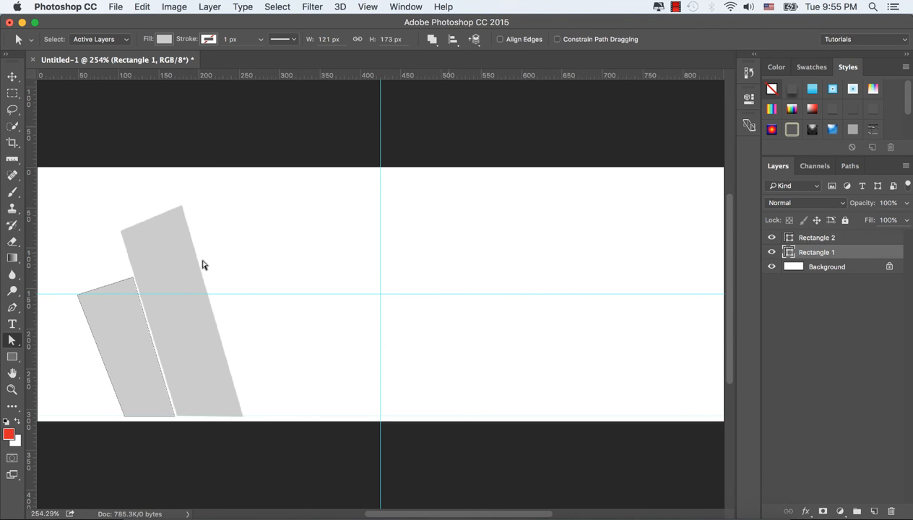
drag(78, 296, 81, 303)
drag(80, 303, 80, 302)
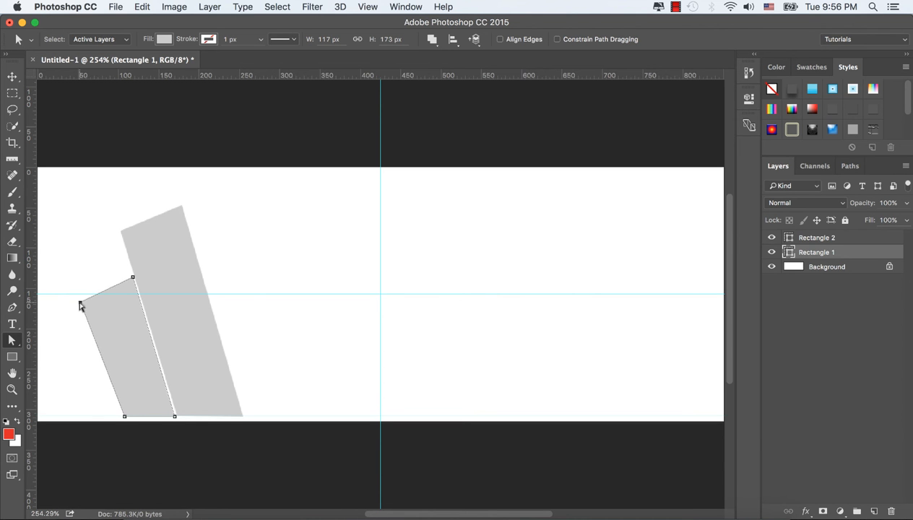
- Raise the short block's upper-right corner and nudge its lower-right corner right, making the block about 118 × 178 px
drag(133, 278, 132, 275)
drag(134, 275, 133, 275)
click(176, 418)
drag(175, 417, 176, 416)
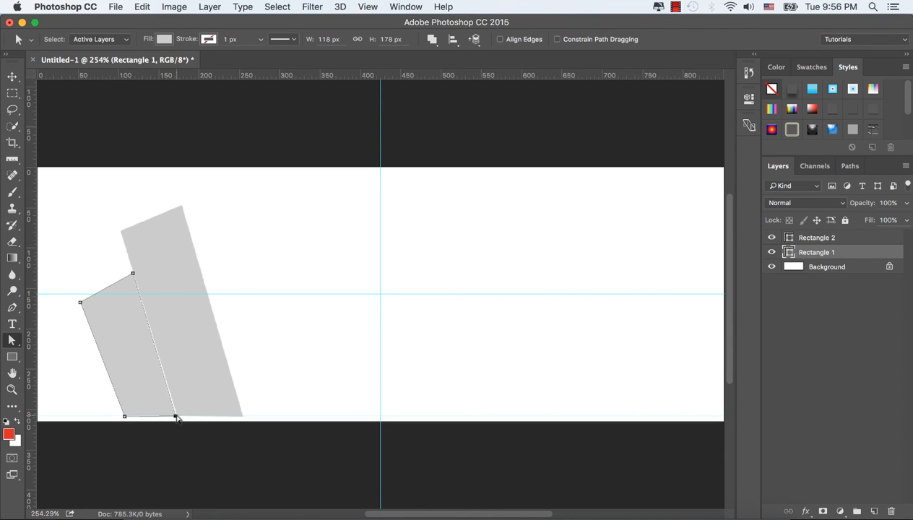
- Raise both upper corners of the short block, aligning its right side with the tall block and making it about 185 px high
click(133, 274)
drag(133, 274, 130, 272)
drag(131, 273, 133, 273)
drag(133, 273, 130, 272)
drag(131, 273, 131, 268)
click(163, 260)
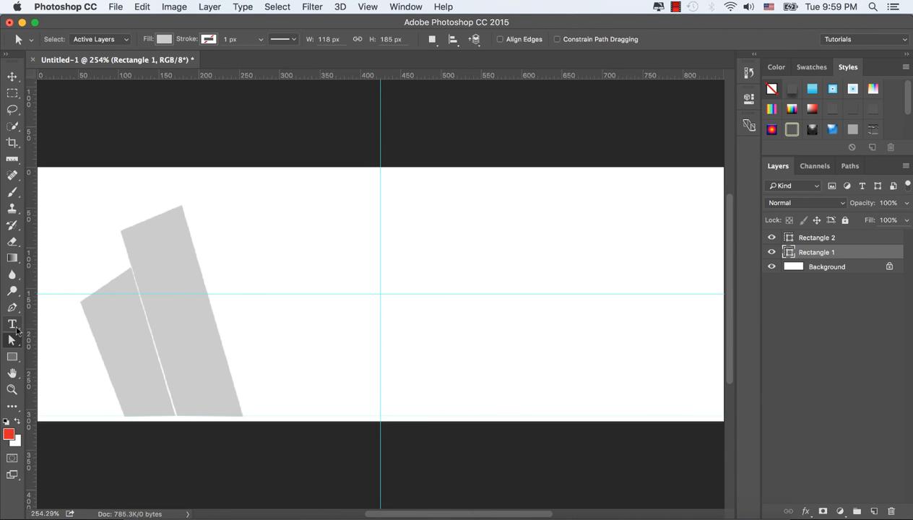
drag(62, 287, 121, 361)
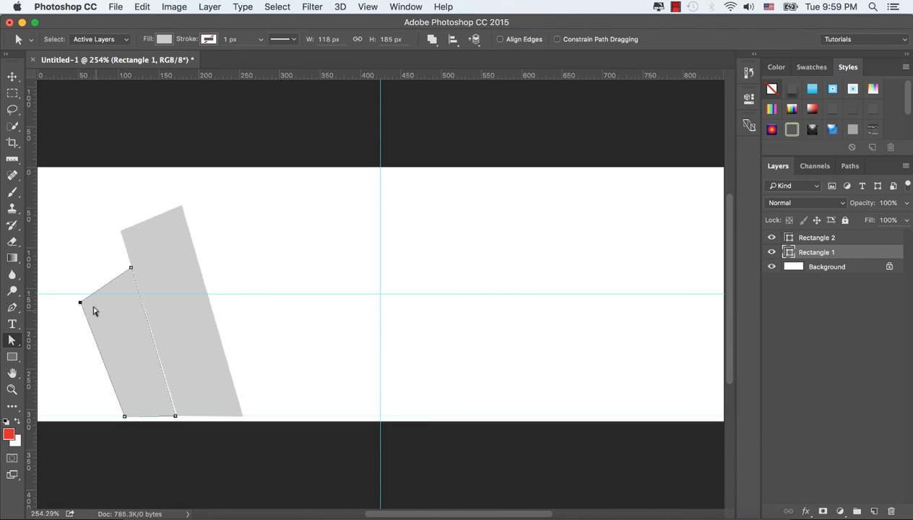
drag(80, 303, 81, 290)
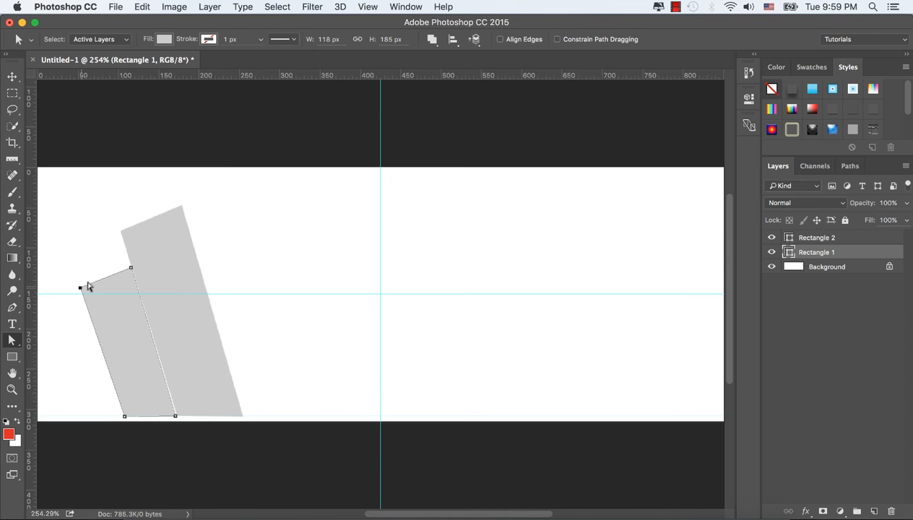
- Lower the tall block's upper-right corner slightly, making the block about 256 px high
click(811, 239)
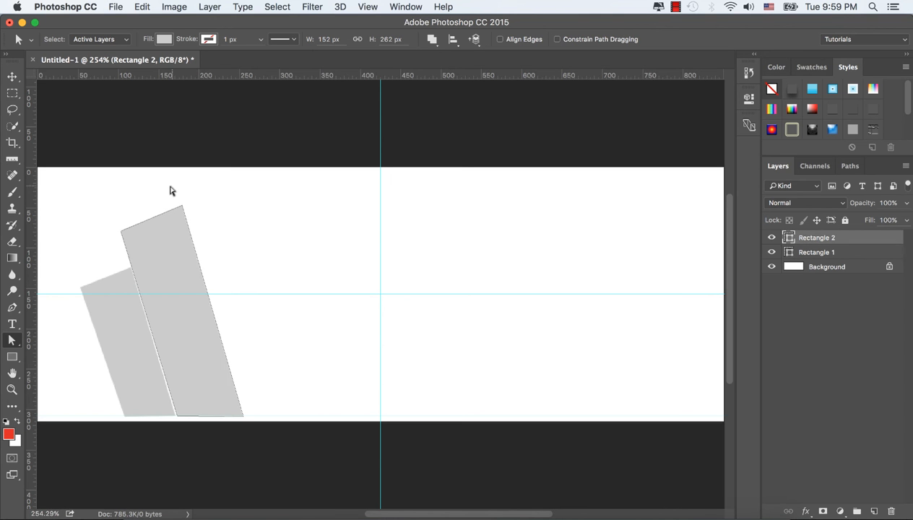
drag(155, 191, 224, 254)
drag(182, 208, 182, 214)
click(287, 210)
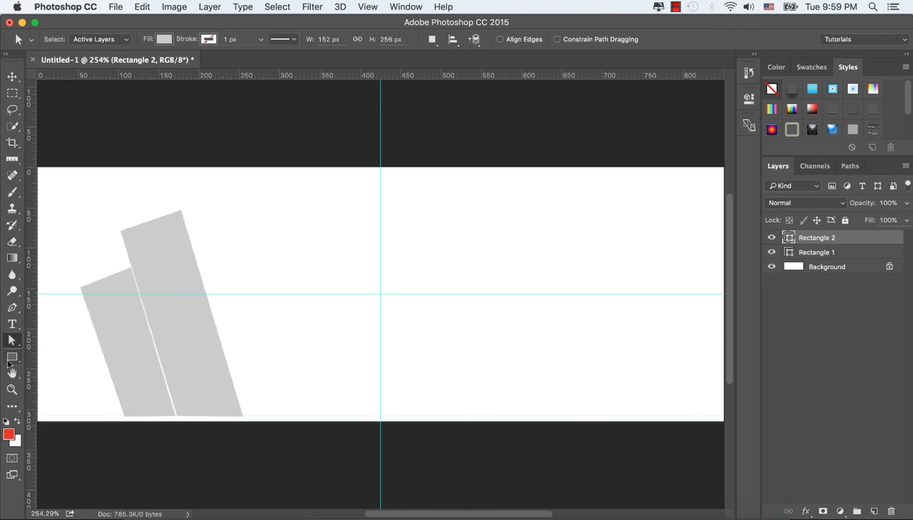
- Draw a third block about 132 × 309 px beside the tall block and slant its left side to follow the tall block's edge
drag(8, 361, 58, 356)
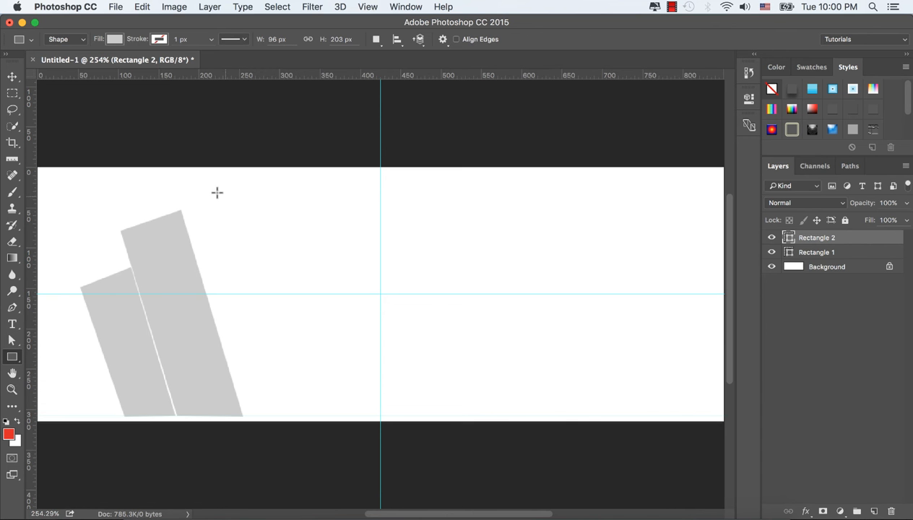
drag(210, 167, 315, 415)
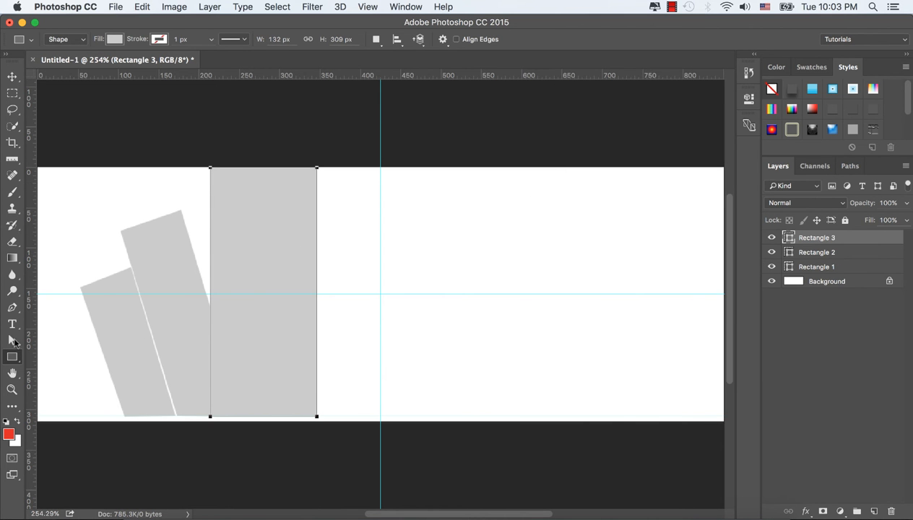
click(14, 336)
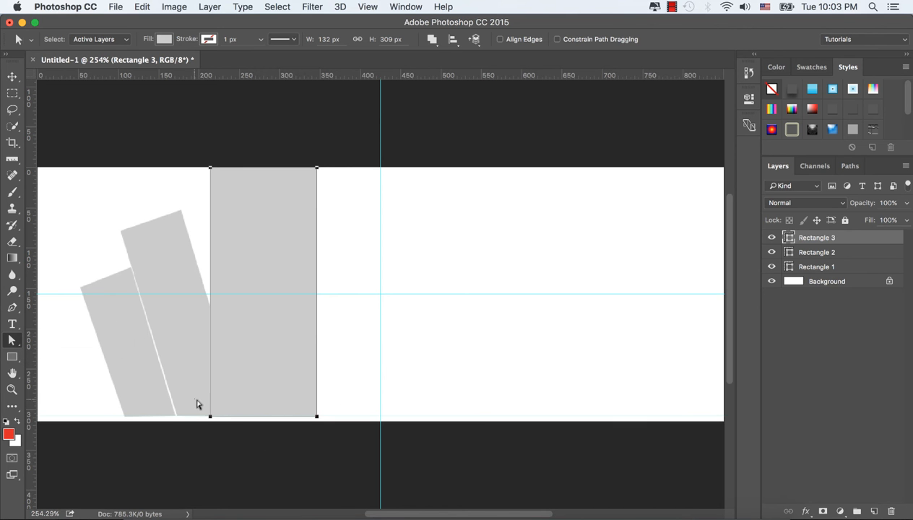
click(210, 416)
drag(210, 416, 279, 411)
click(559, 200)
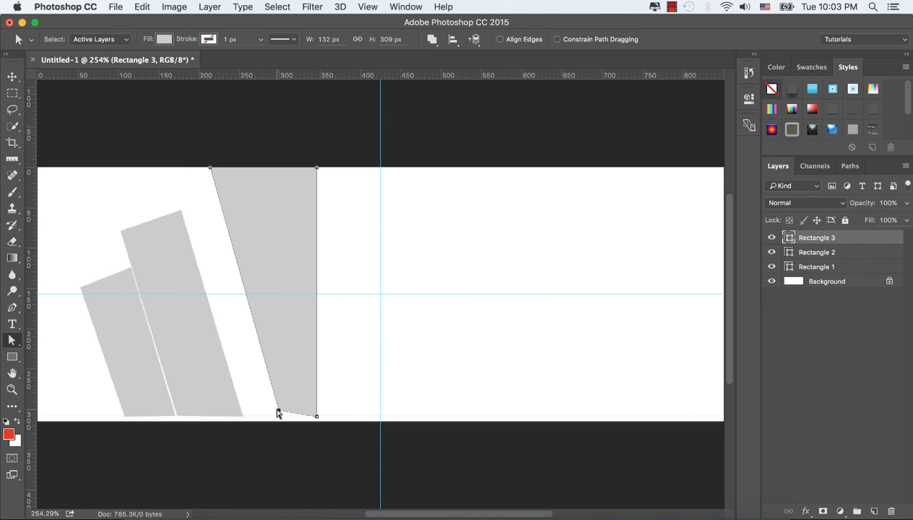
drag(278, 413, 245, 417)
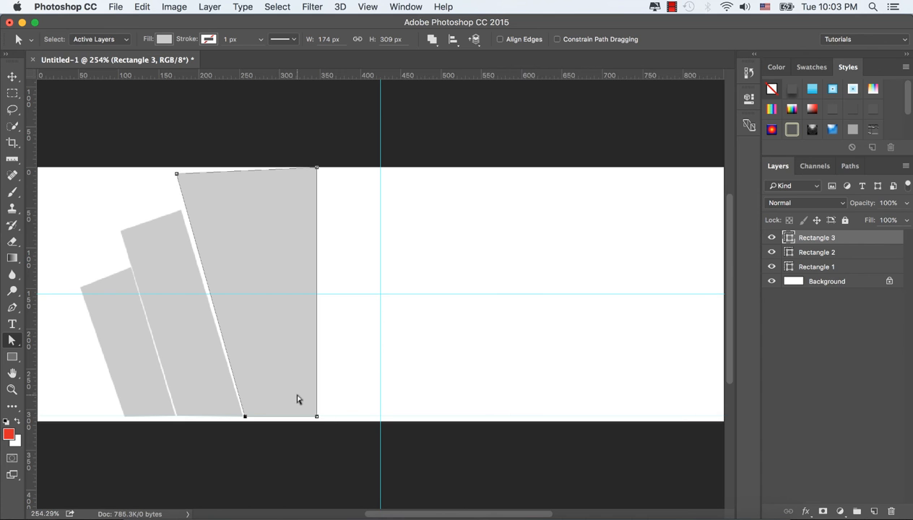
- Move the third block's two right corners left and lower its upper-left corner, making it about 152 × 305 px
drag(295, 393, 300, 416)
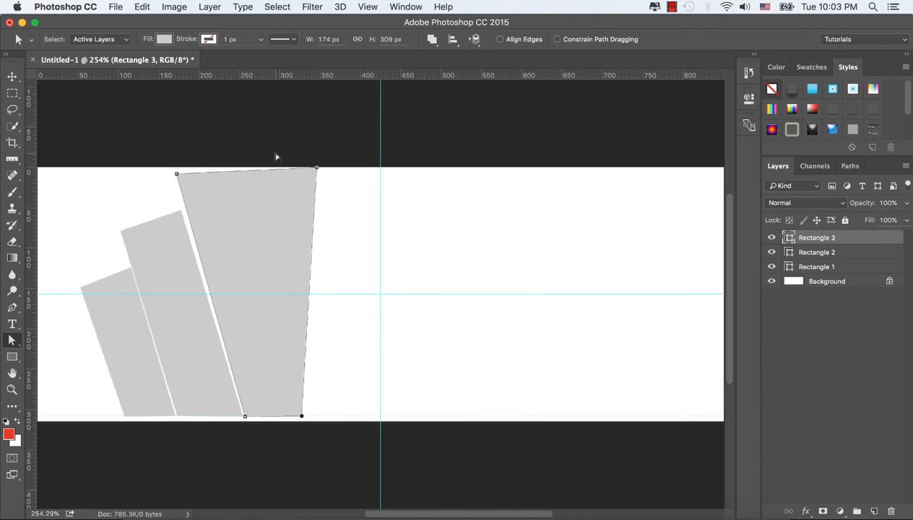
drag(317, 169, 261, 172)
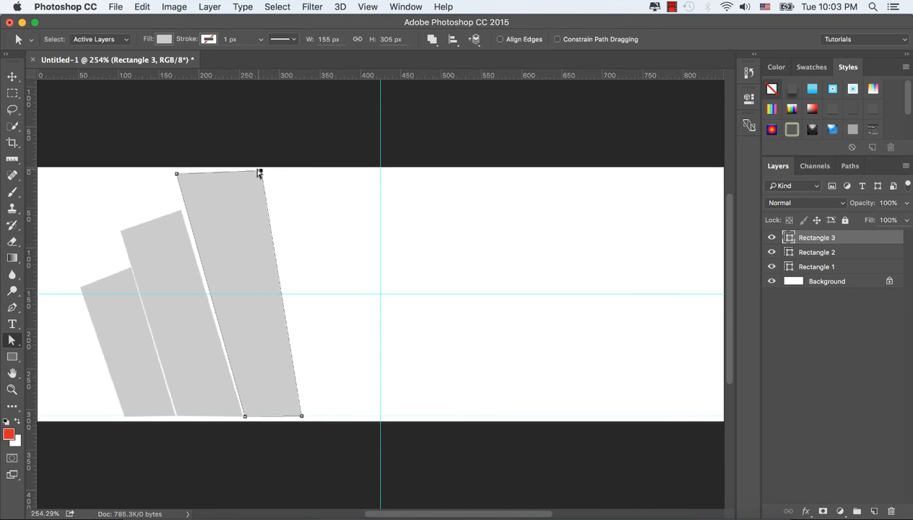
drag(135, 157, 224, 202)
drag(177, 176, 178, 198)
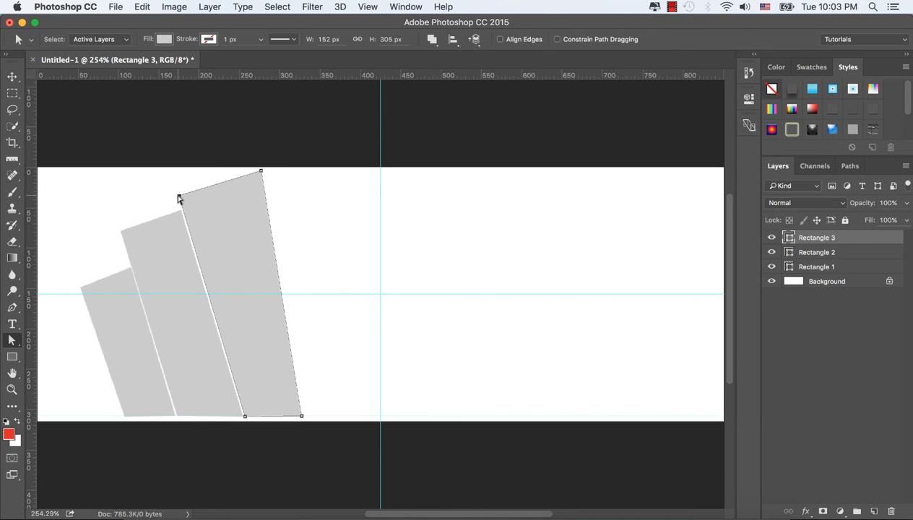
- Move the third block's right corners and lower-left corner to the right, making it about 169 × 305 px
drag(255, 167, 281, 195)
click(250, 167)
drag(228, 161, 269, 172)
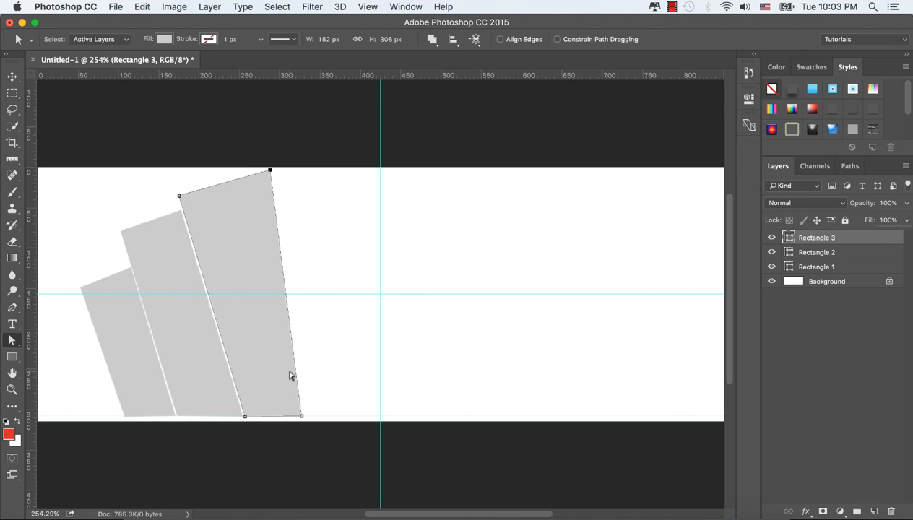
drag(279, 374, 330, 450)
mouse_move(302, 418)
mouse_down()
mouse_move(286, 418)
mouse_move(309, 419)
mouse_up()
click(340, 283)
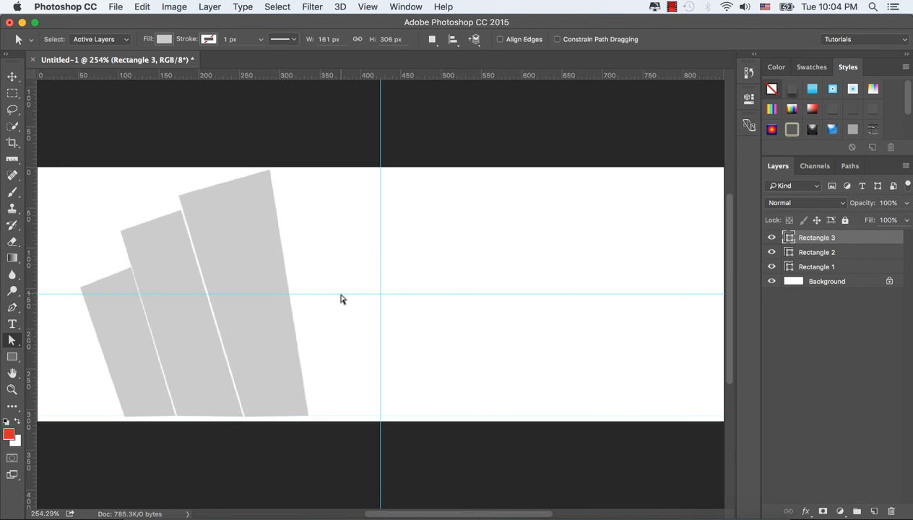
click(277, 357)
drag(283, 381, 316, 419)
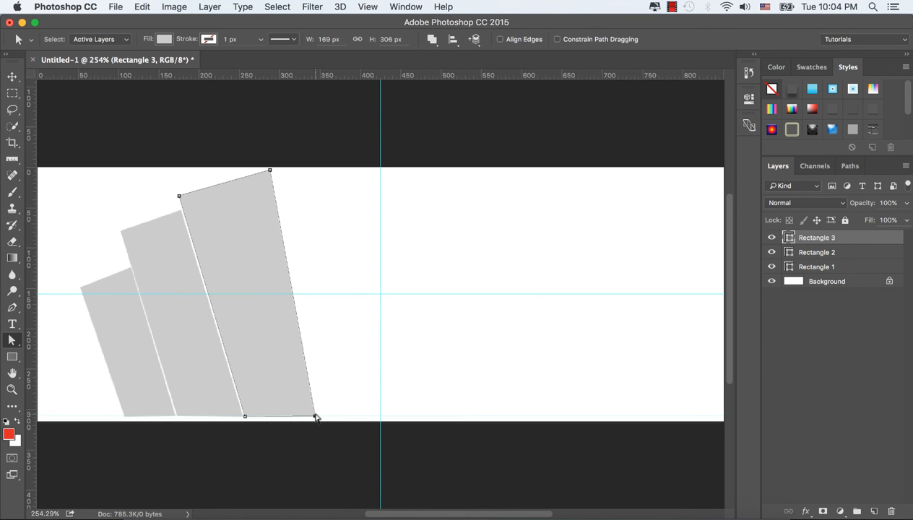
mouse_move(218, 383)
mouse_down()
mouse_move(262, 431)
mouse_move(251, 419)
mouse_up()
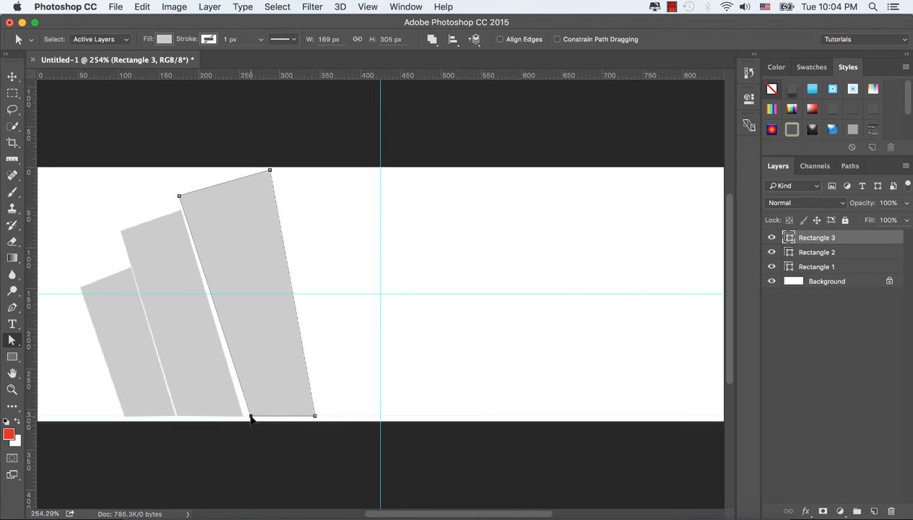
- Move both lower corners of the middle block right to keep a narrow gap to the third block, making it about 160 × 255 px
click(798, 252)
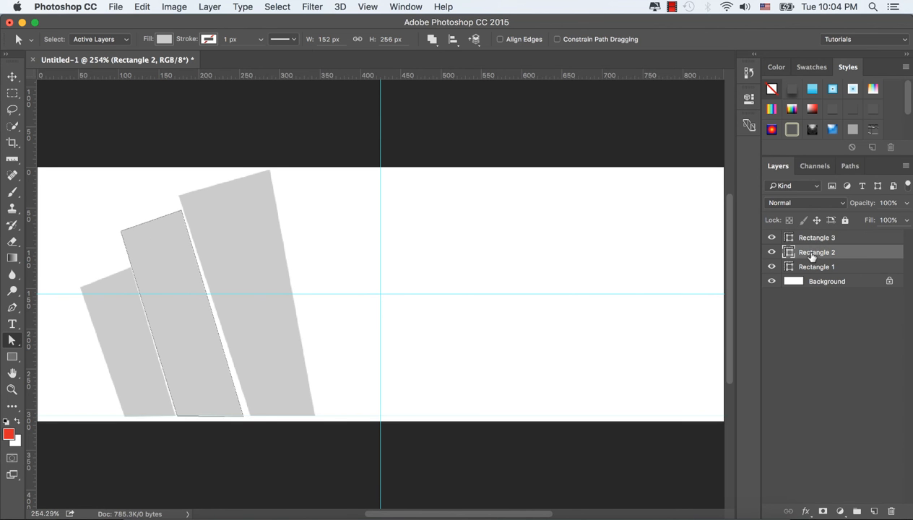
drag(210, 394, 249, 418)
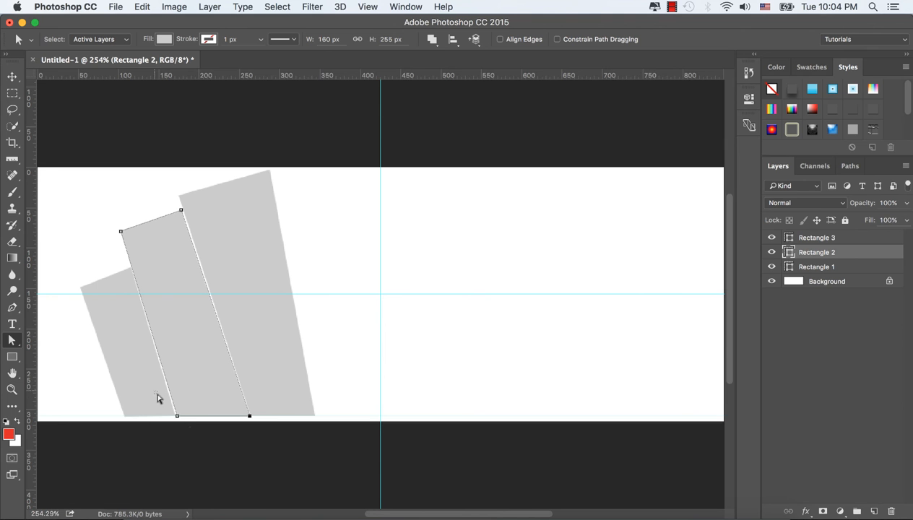
drag(159, 395, 183, 418)
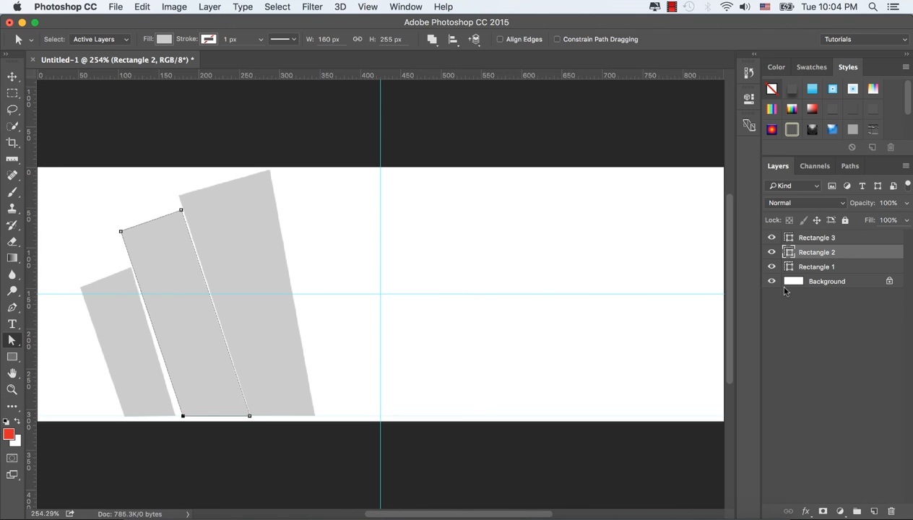
- Move the short block's lower corners right to follow the middle block, and shift its upper-left corner left, making it about 135 px wide
click(804, 269)
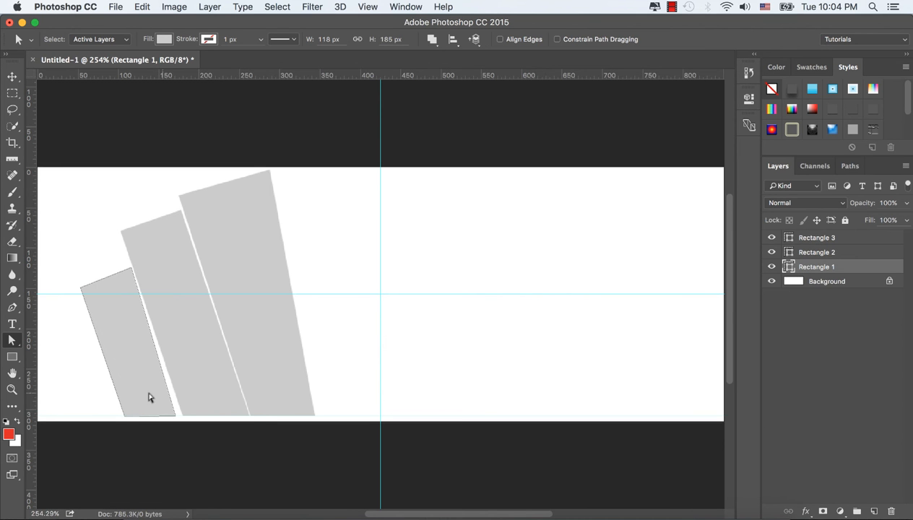
drag(175, 419, 181, 418)
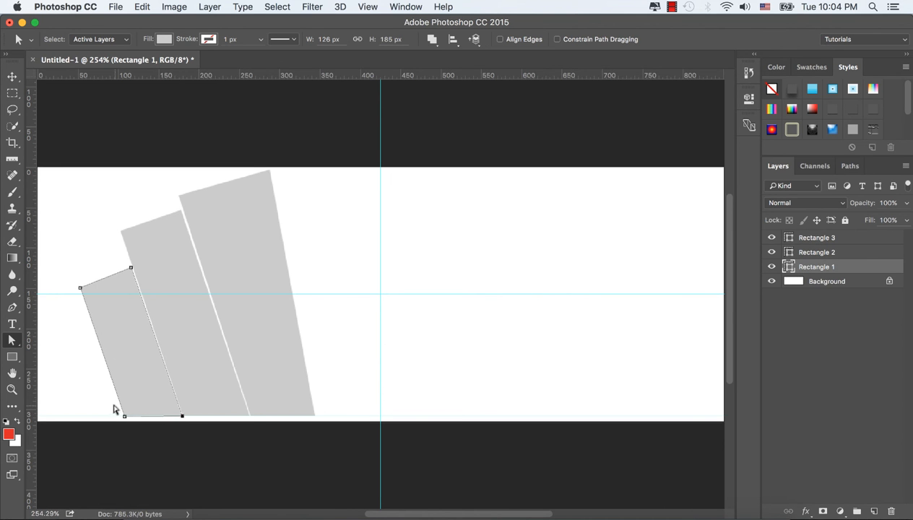
drag(99, 396, 127, 416)
mouse_move(72, 275)
mouse_down()
mouse_move(91, 311)
mouse_move(73, 289)
mouse_up()
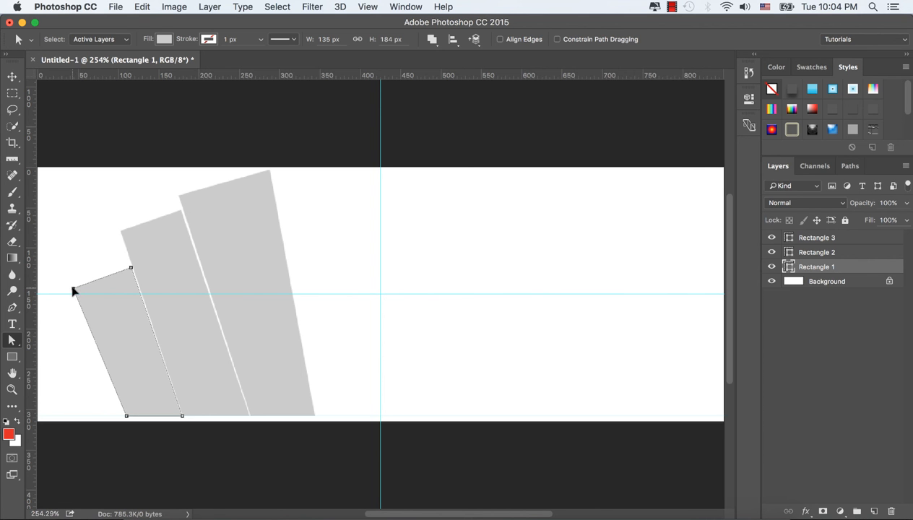
click(132, 268)
drag(133, 270, 133, 270)
- Nudge the middle block's upper-right corner up and right to narrow the gap, making the block about 258 px high
click(821, 255)
drag(158, 196, 183, 210)
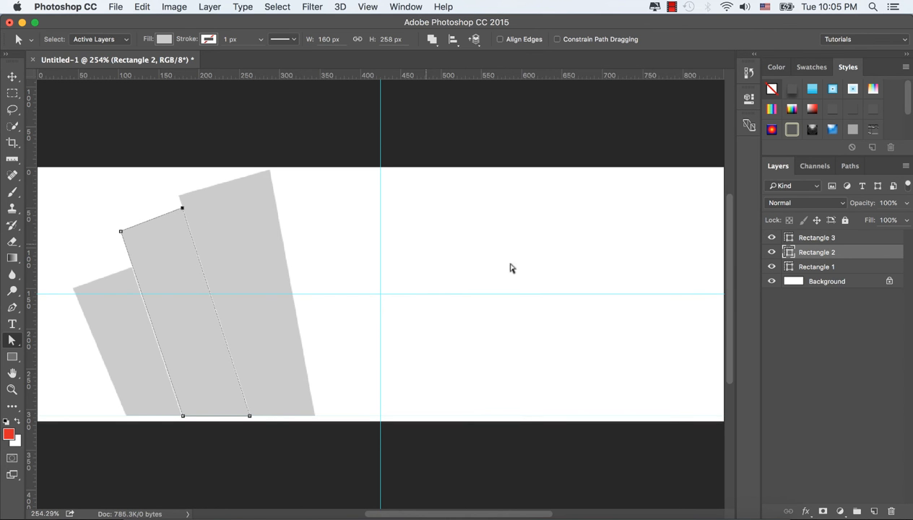
click(806, 241)
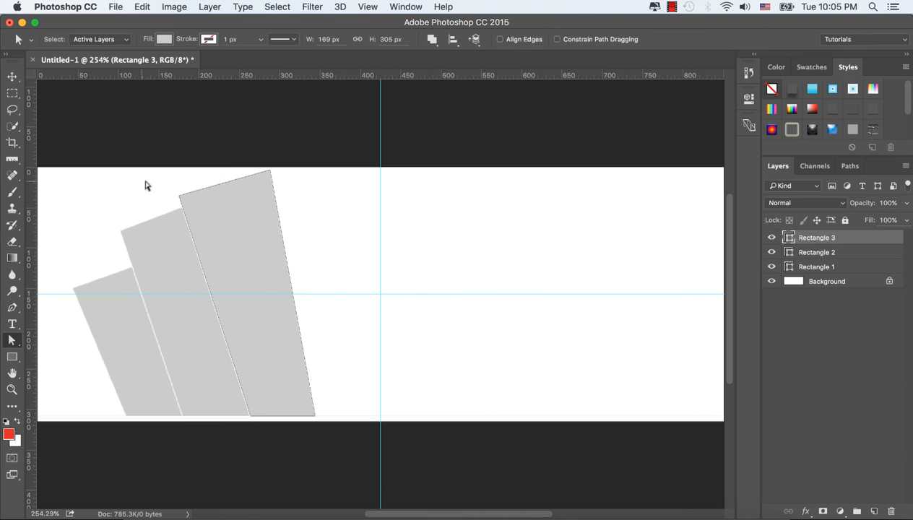
drag(249, 170, 330, 242)
click(359, 239)
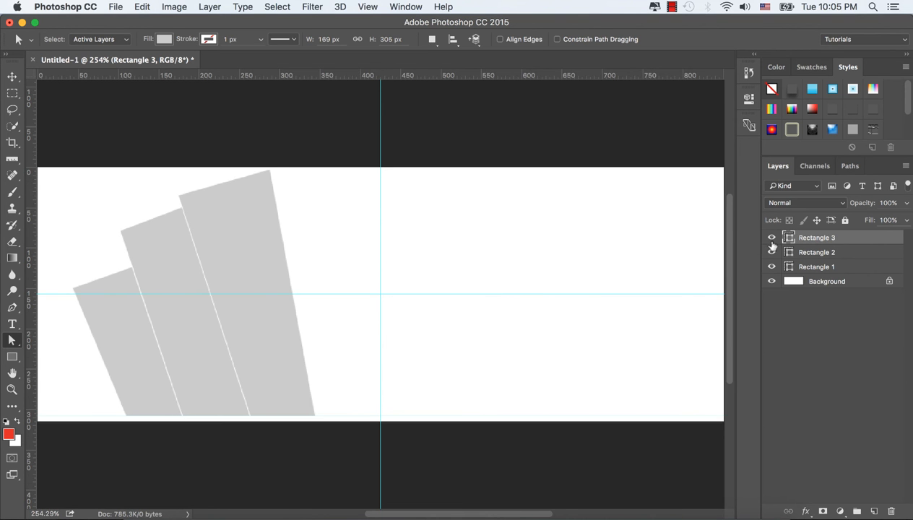
- Select all three block layers and nudge them together about 12 px to the right
shift+click(802, 266)
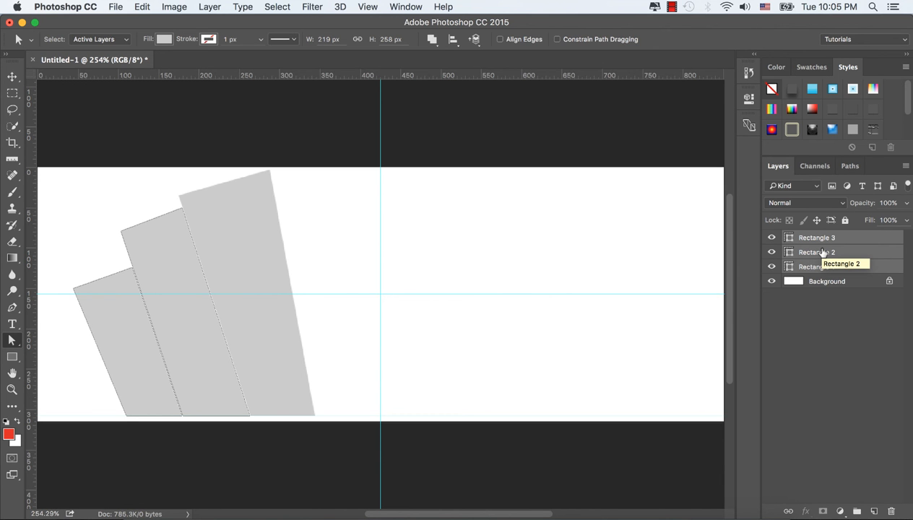
key(v)
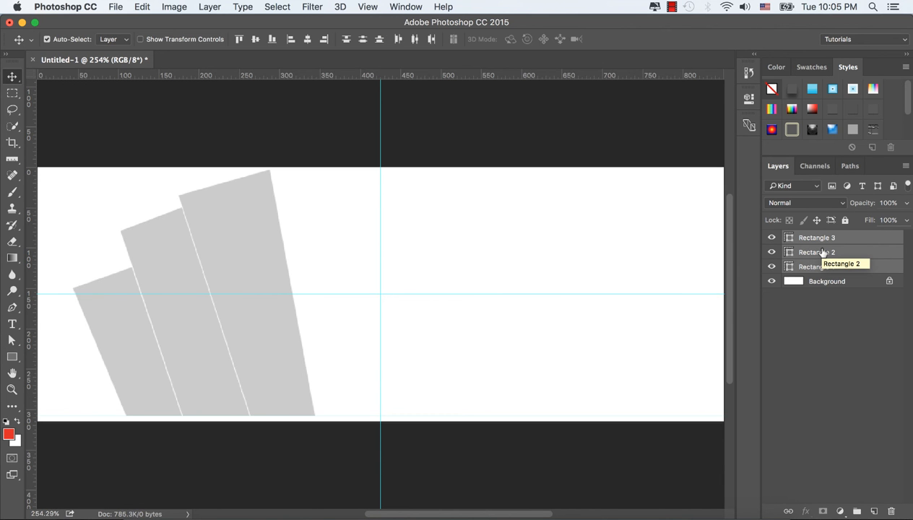
key(Right)
key(Right)
key(Right)
key(Right)
key(Right)
key(Right)
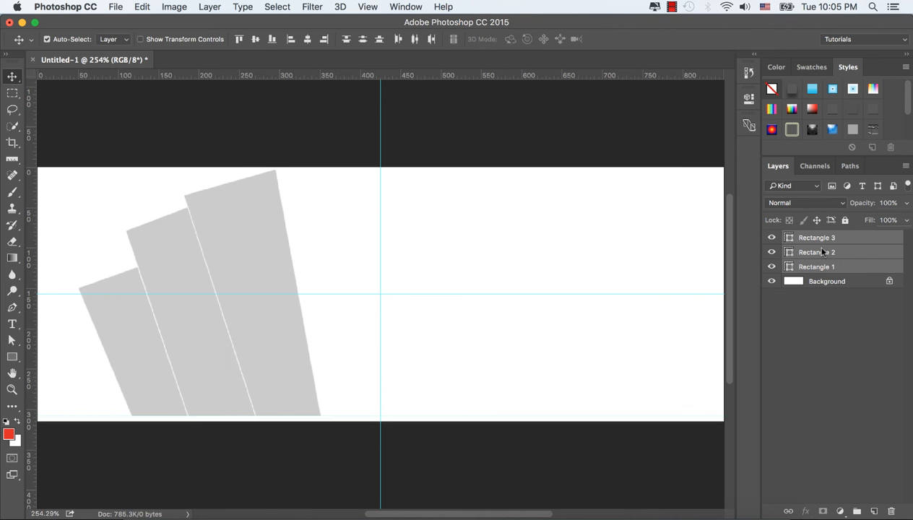
key(Right)
key(Right)
key(Right)
key(Right)
key(Right)
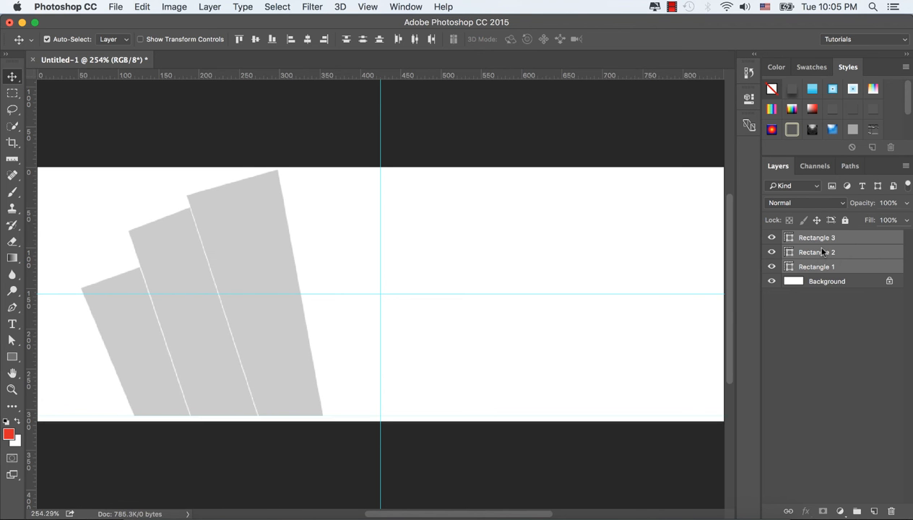
key(Right)
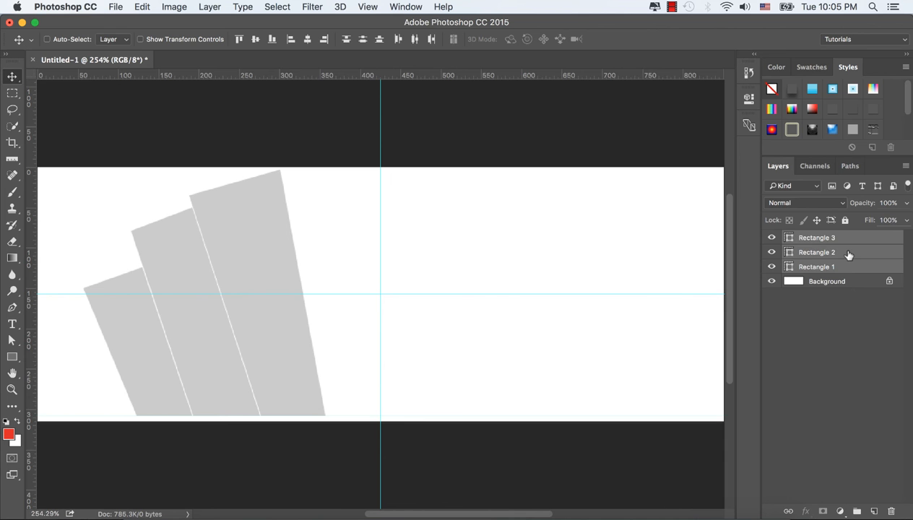
- Group the three block layers and name the group "Left"
key(super+g)
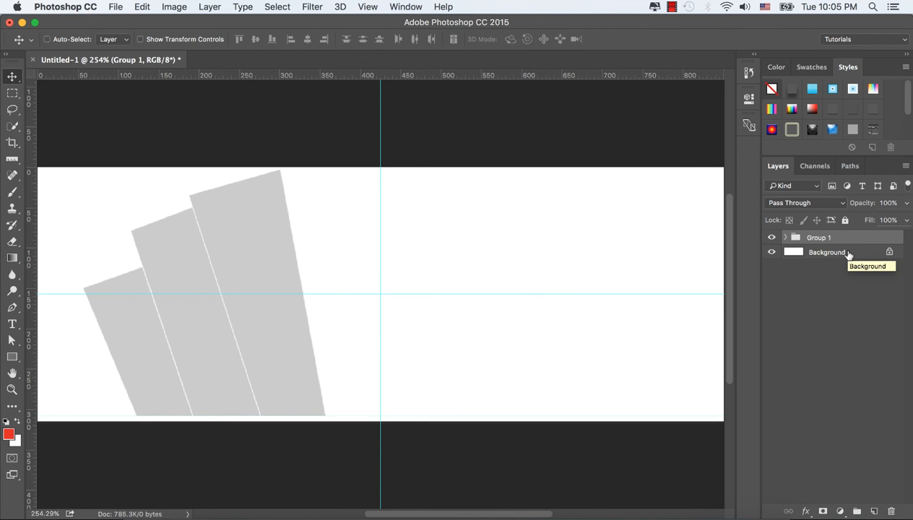
double_click(812, 237)
text(Le)
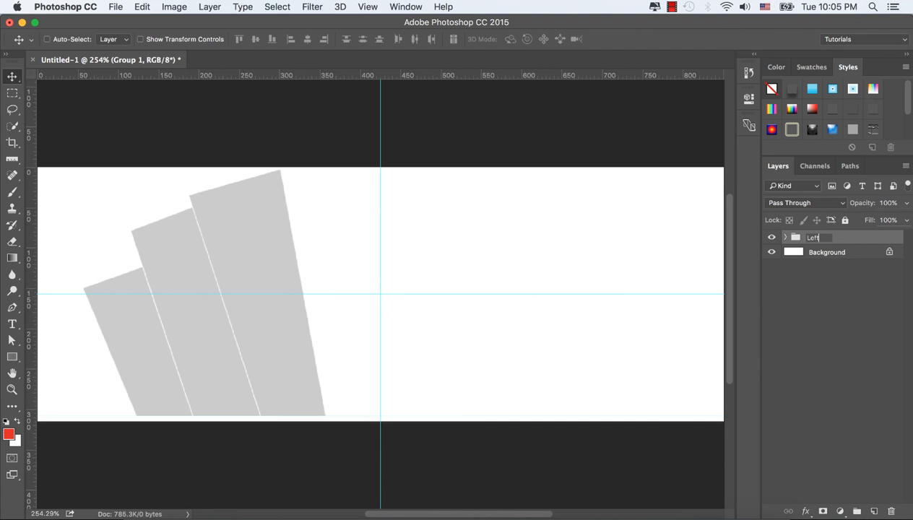
text(ft)
key(Return)
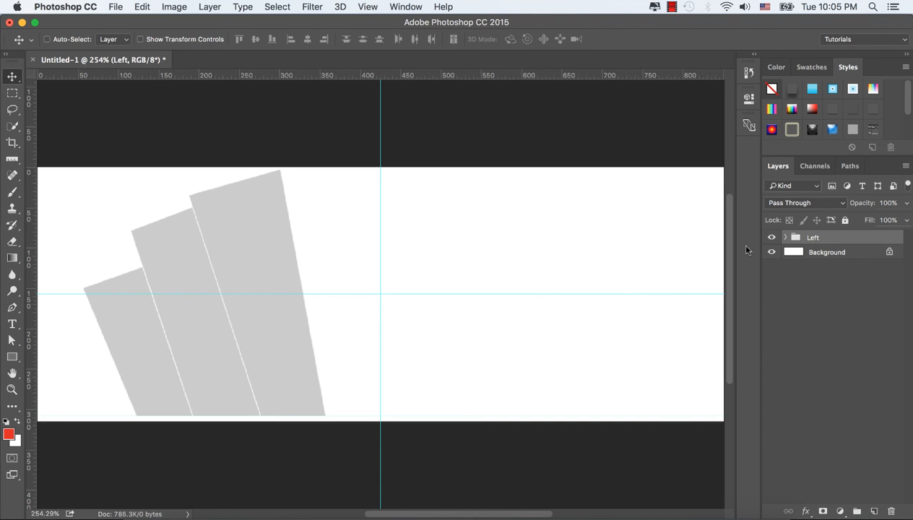
- Duplicate the "Left" group, flip the copy horizontally, and move it to the banner's right side to mirror the original across the vertical guide
key(super+j)
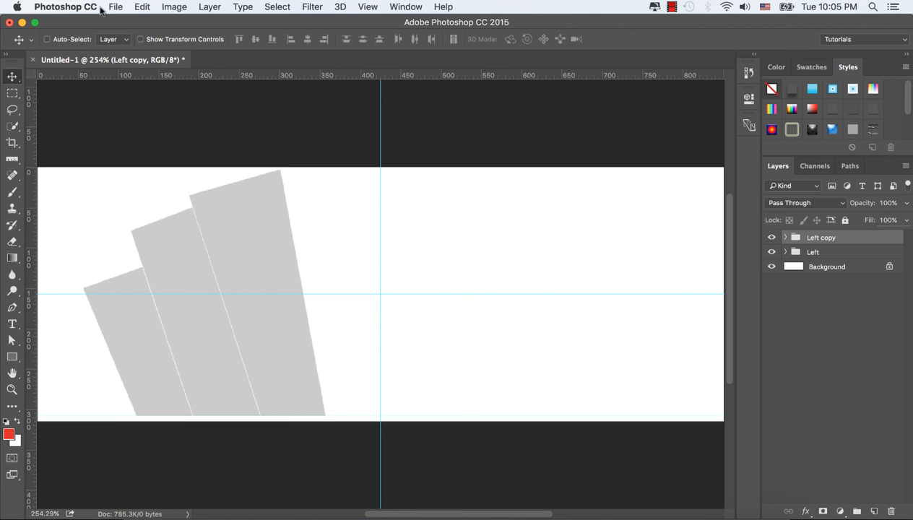
click(142, 7)
mouse_move(194, 276)
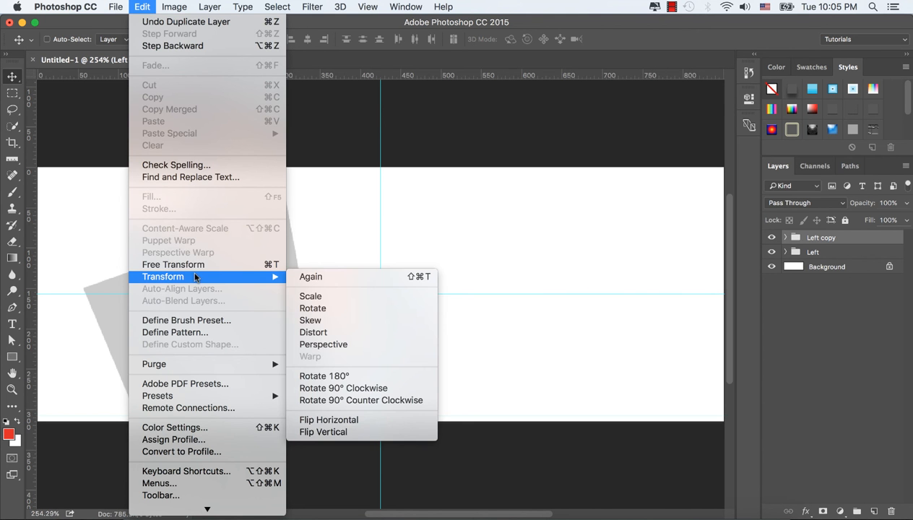
click(345, 419)
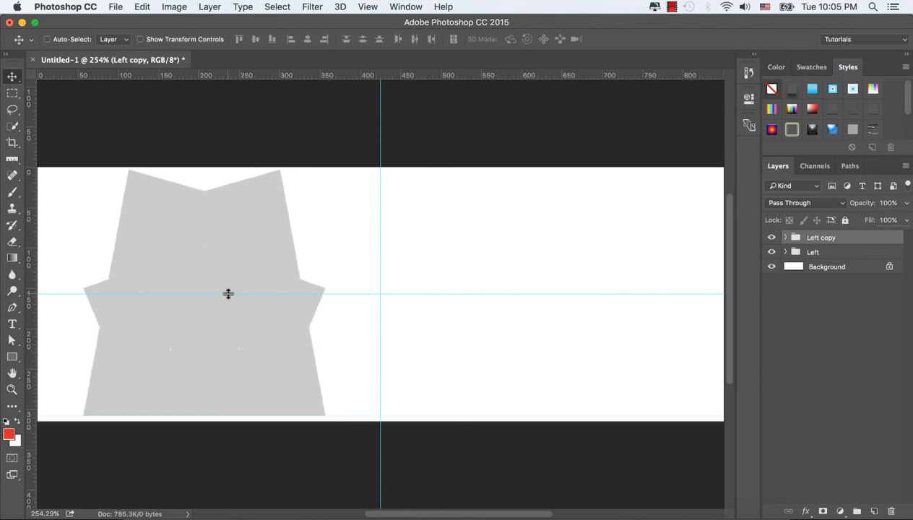
drag(223, 280, 548, 273)
drag(528, 327, 558, 329)
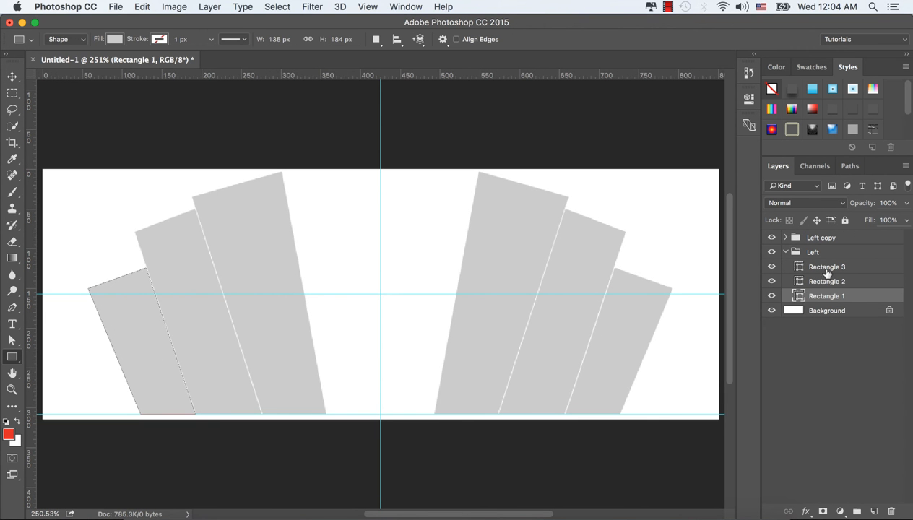
- Collapse the "Left" group and rename its copy "Right"
click(787, 253)
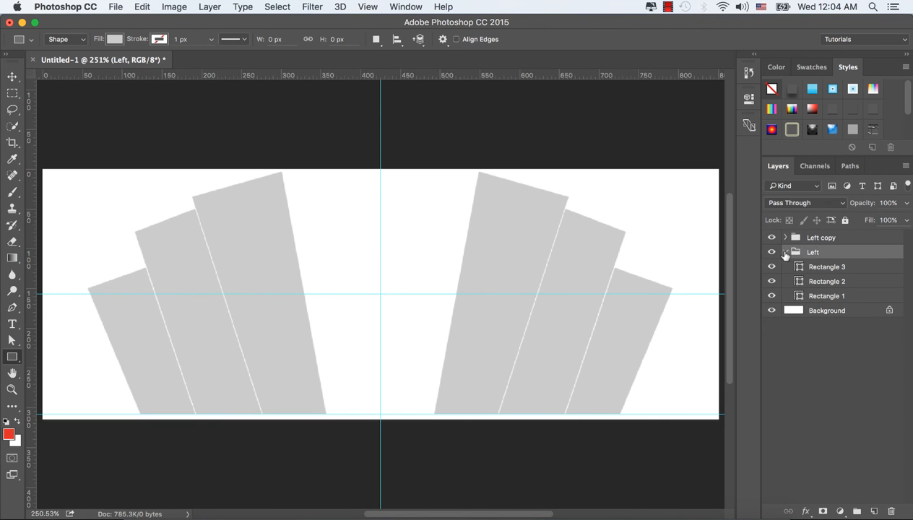
click(785, 252)
double_click(813, 237)
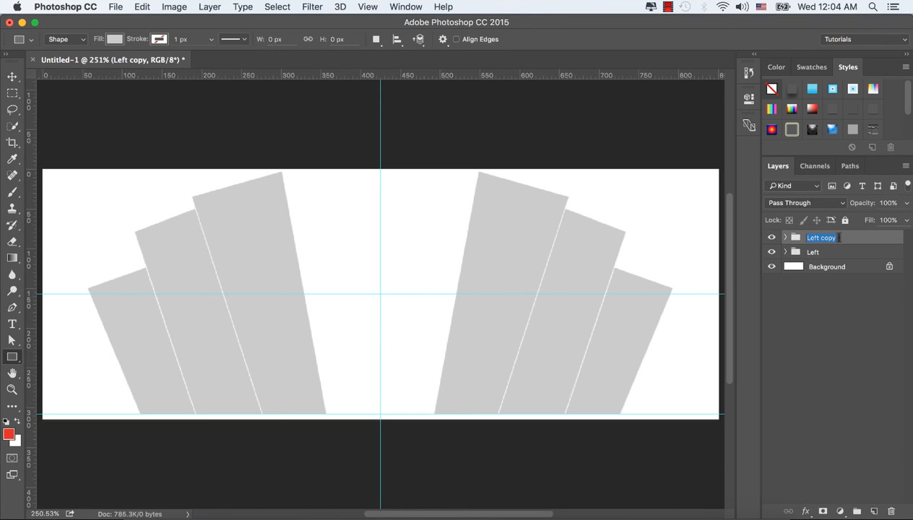
text(Right)
key(Return)
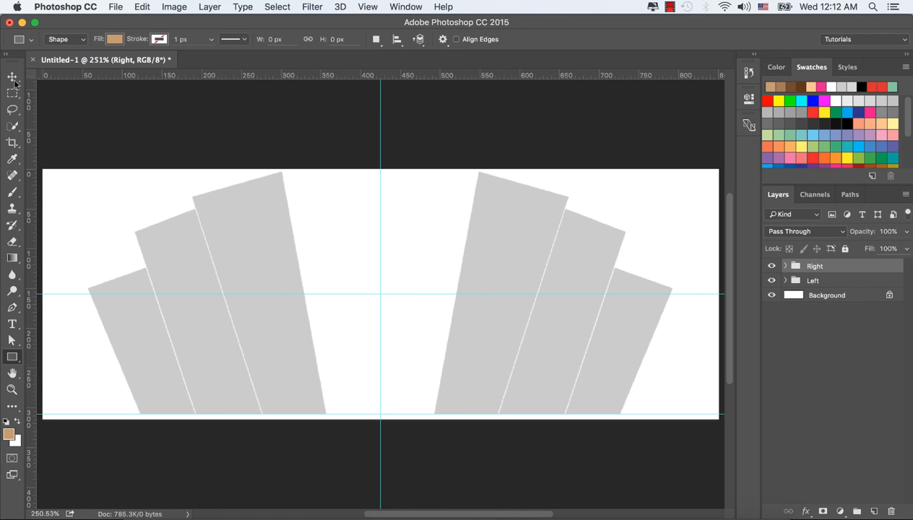
- Give Rectangle 1 in the "Left" group a solid 3 px stroke in colour #c59c71
click(14, 79)
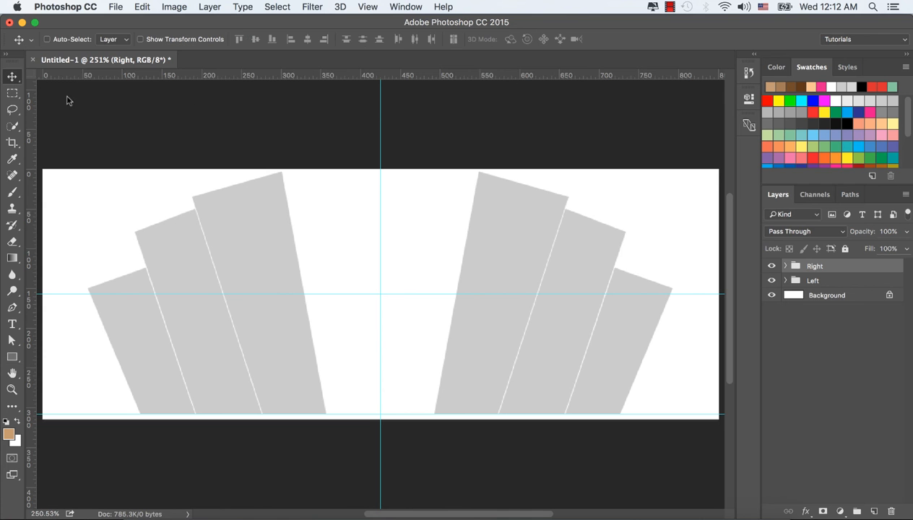
click(785, 280)
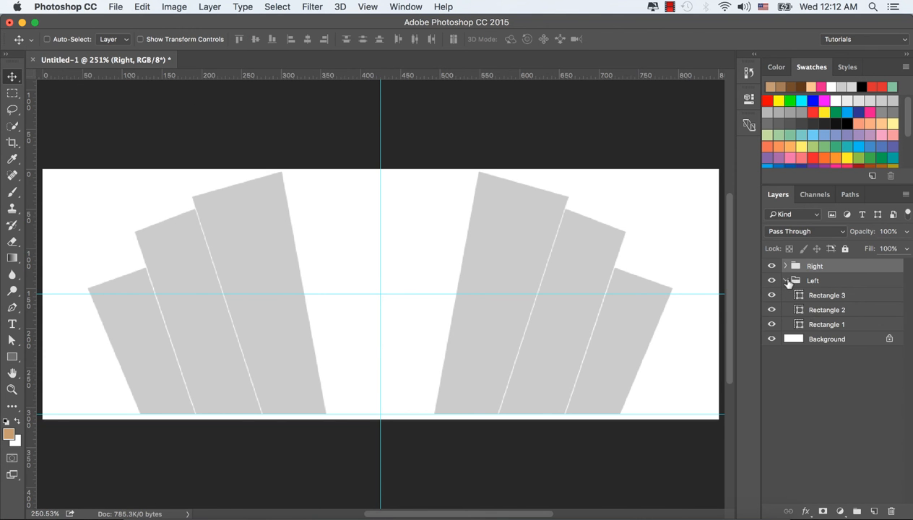
click(819, 325)
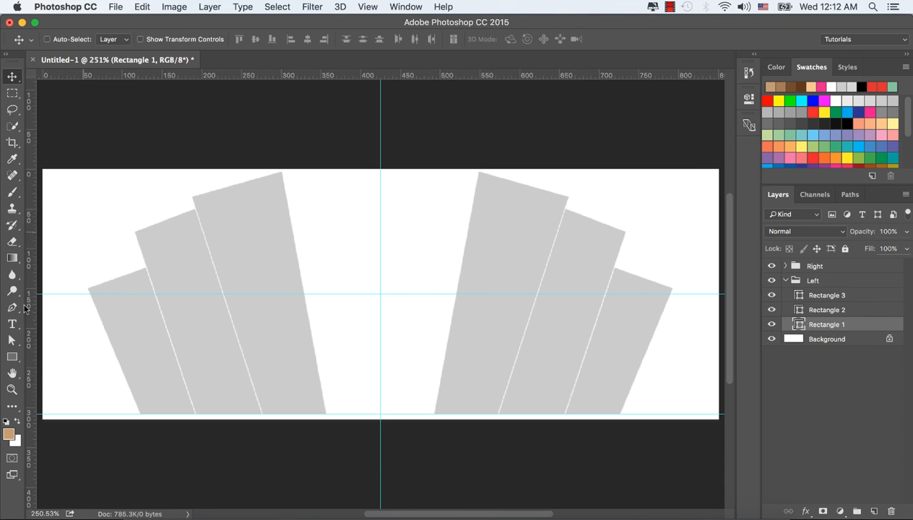
click(12, 357)
click(159, 39)
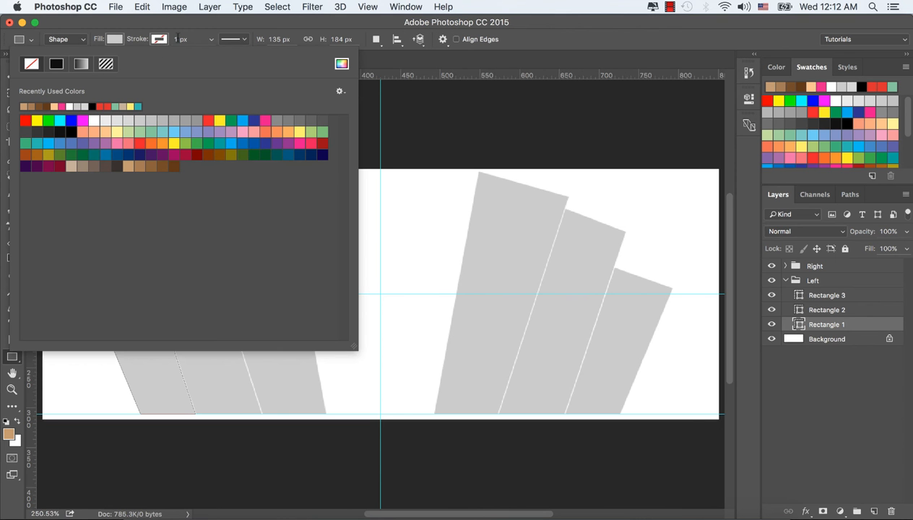
click(55, 65)
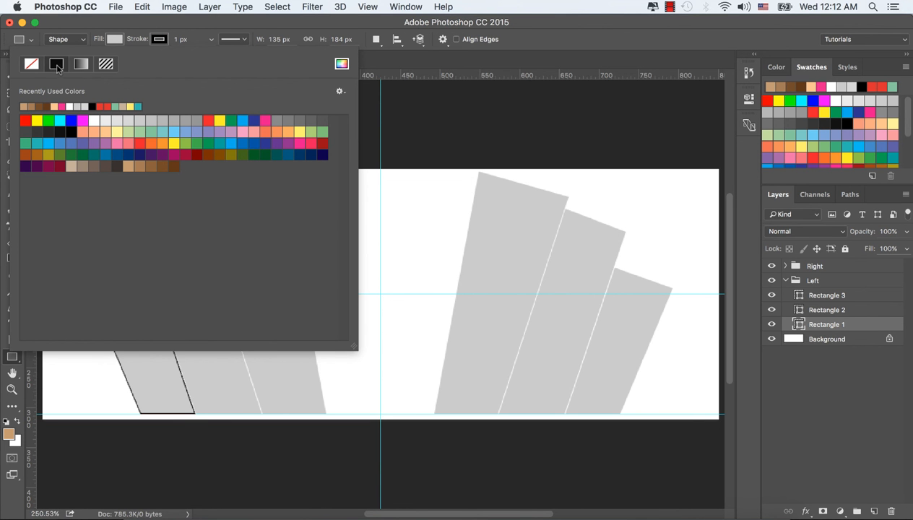
click(342, 65)
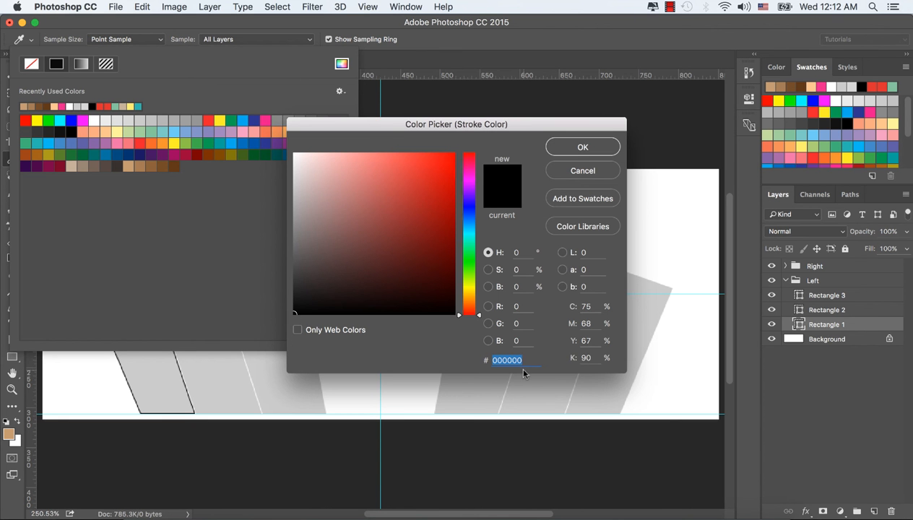
text(c59c71)
drag(526, 361, 454, 363)
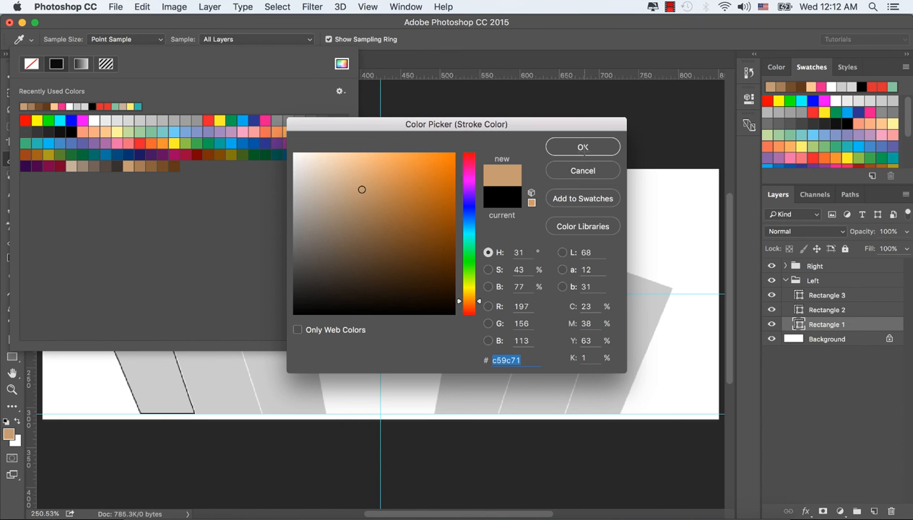
click(583, 146)
click(184, 39)
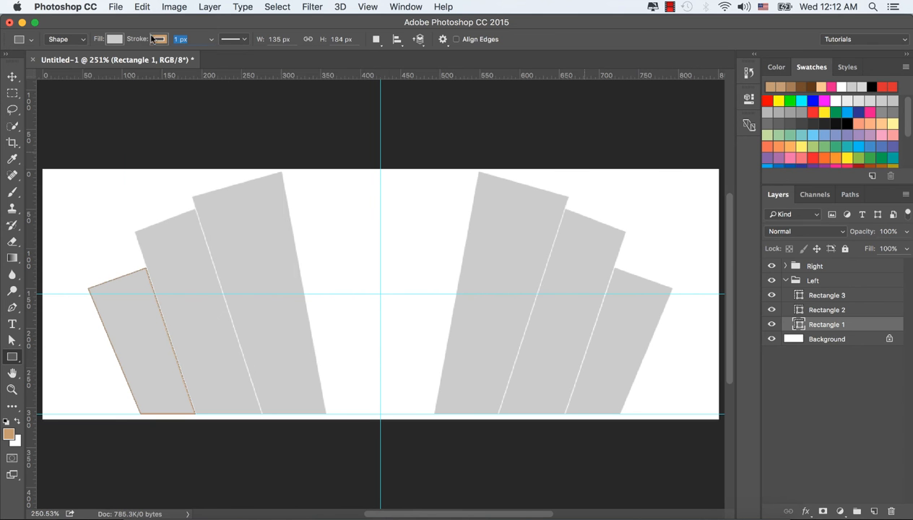
text(3)
key(Tab)
- Give Rectangle 2 in the "Left" group a 3 px stroke in colour #c59c71
click(835, 310)
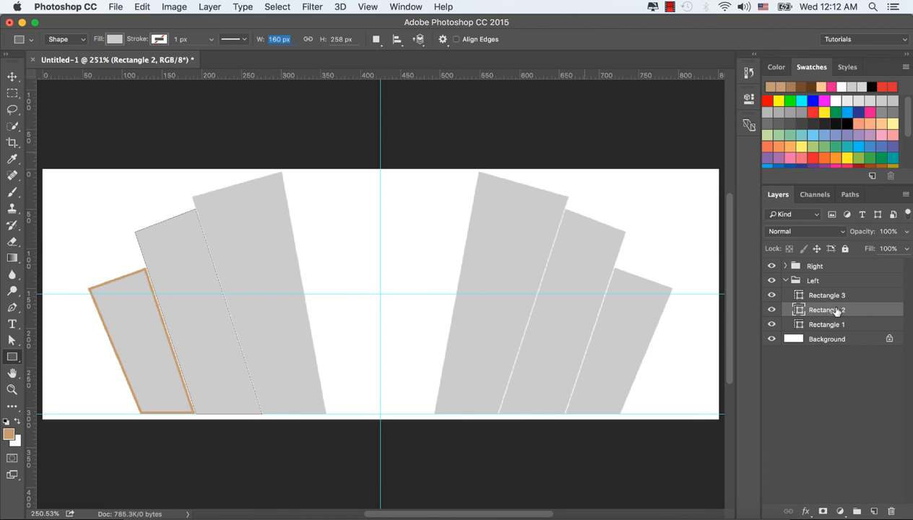
click(159, 40)
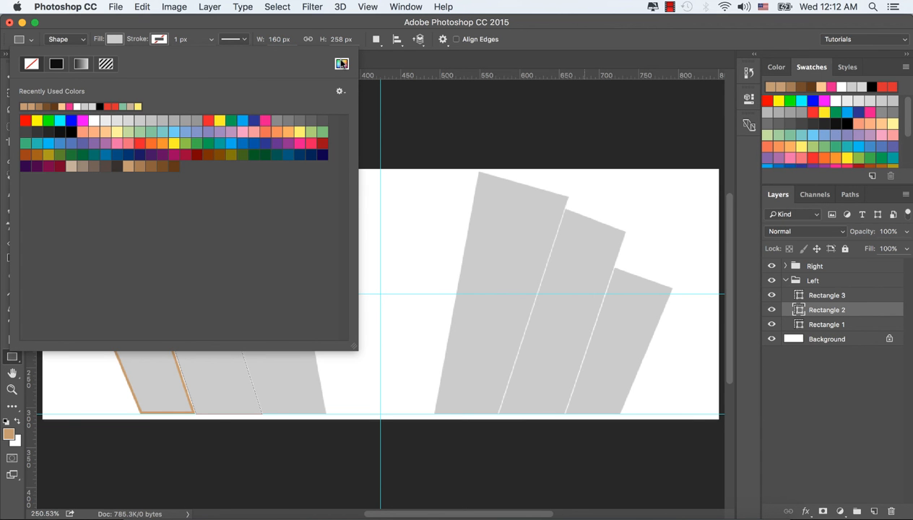
click(344, 65)
text(c59c71)
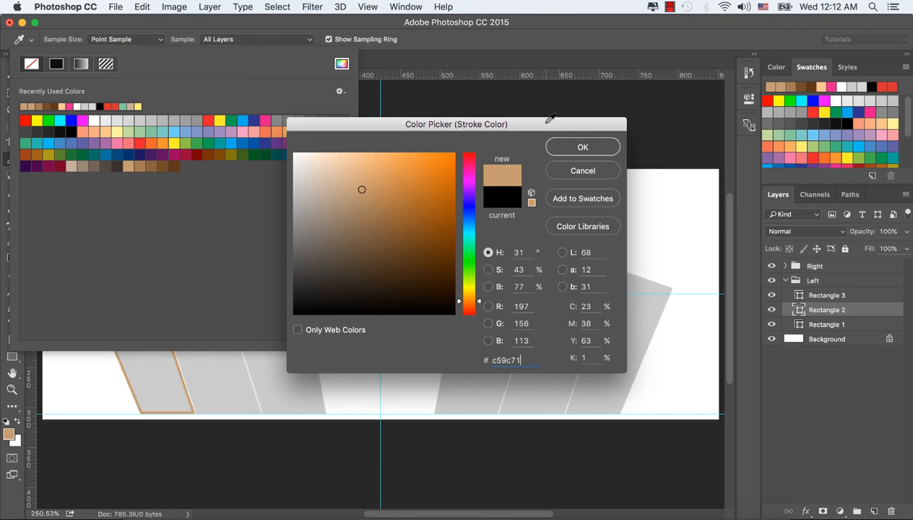
click(584, 151)
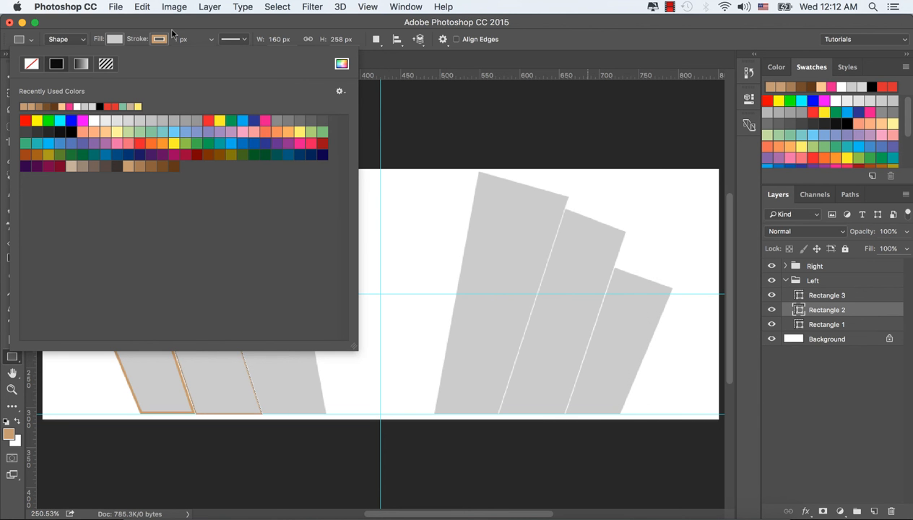
click(192, 43)
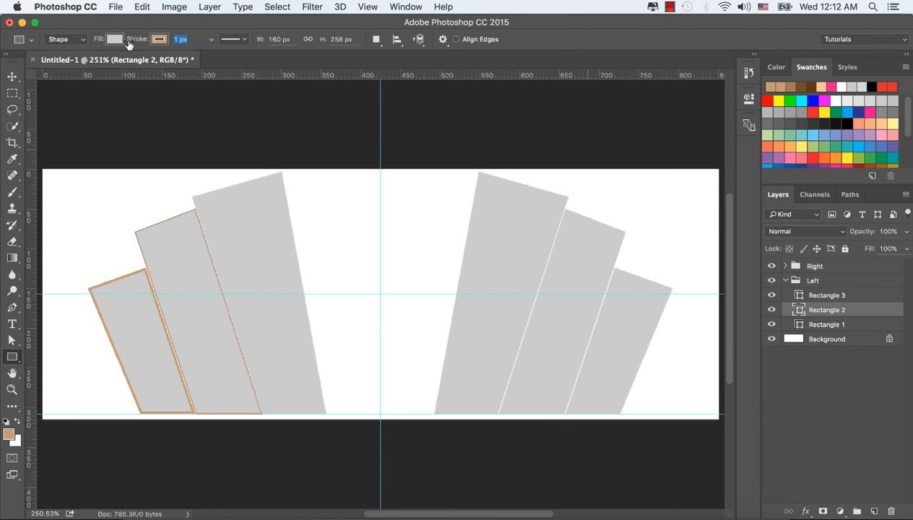
text(3)
key(Tab)
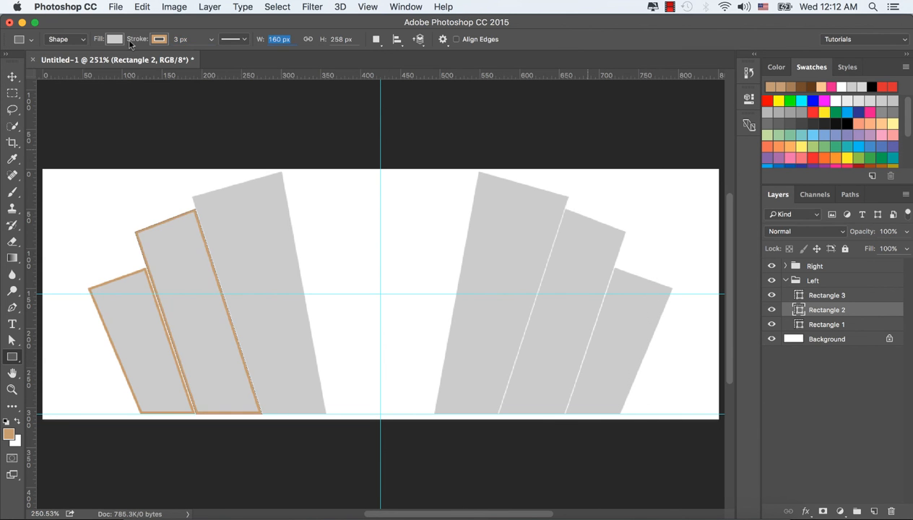
- Outline Rectangle 3 in the "Left" group with a 3 px stroke in the same #c59c71 tan
click(829, 296)
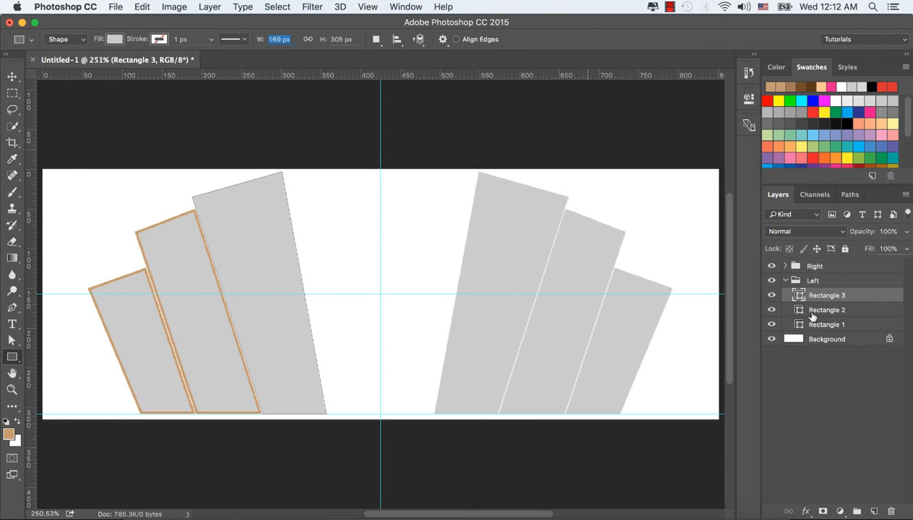
click(160, 41)
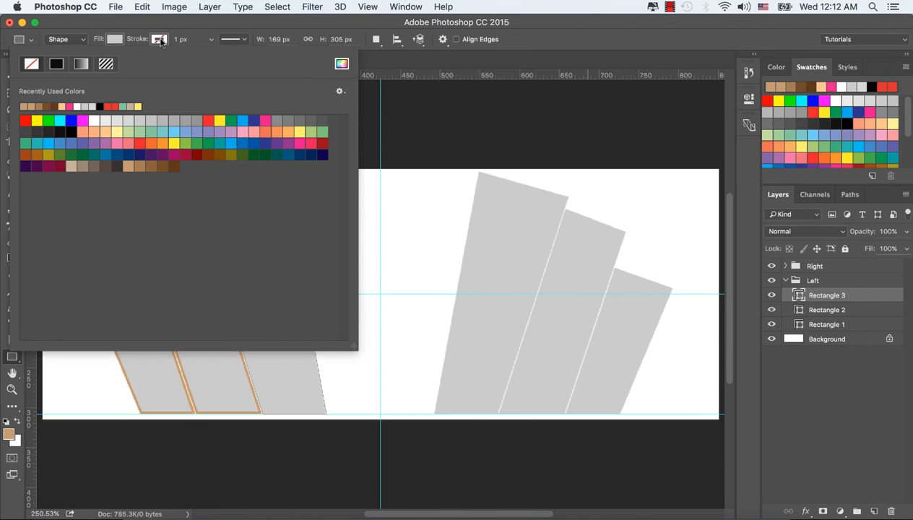
click(341, 65)
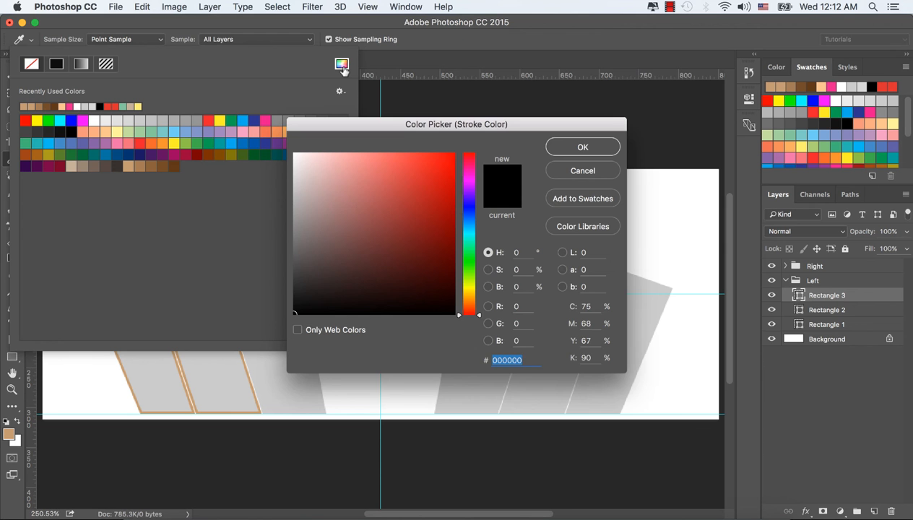
text(c69c71)
click(583, 147)
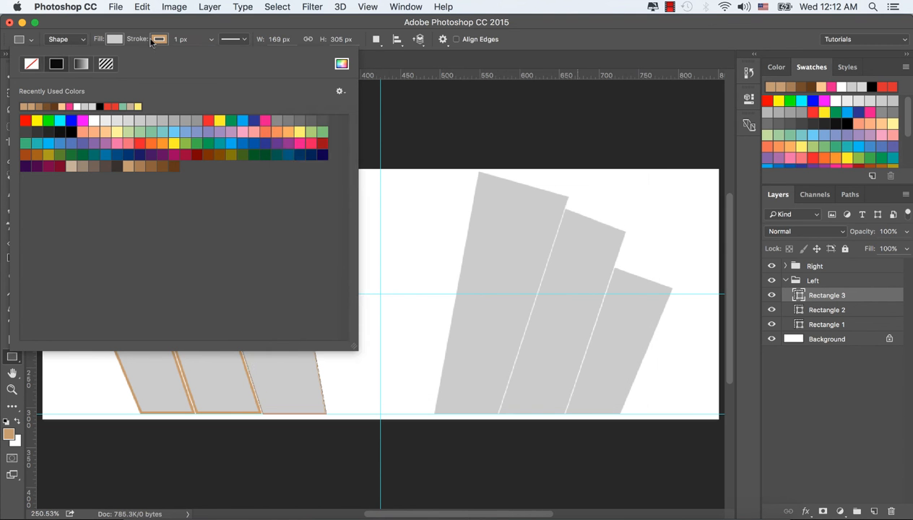
click(198, 41)
text(3)
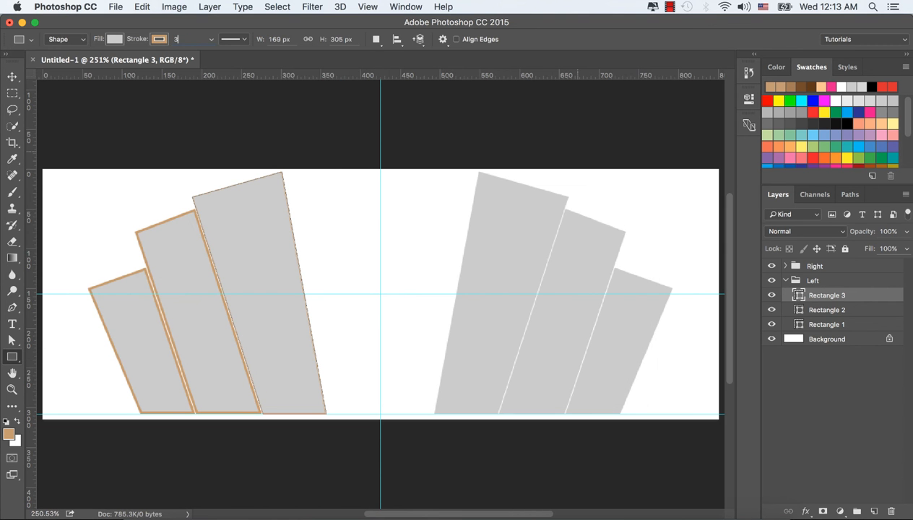
key(Tab)
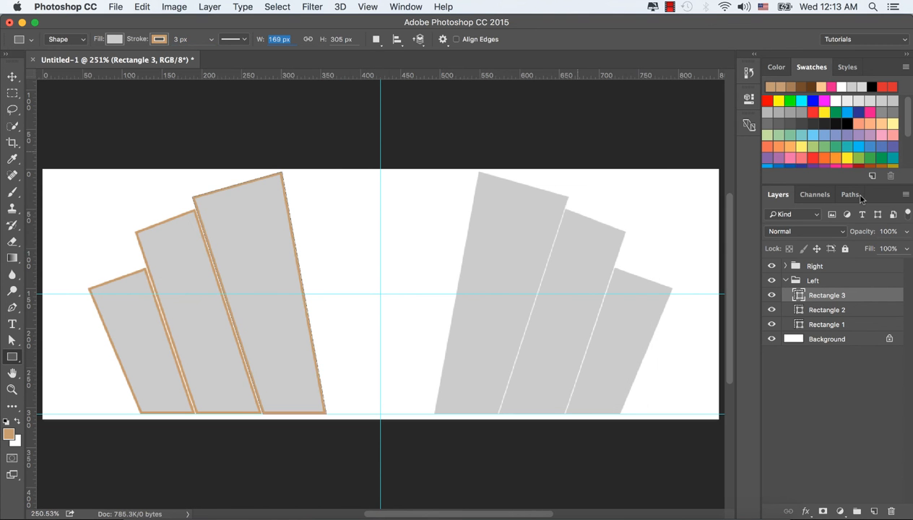
- Collapse the "Left" group and give Rectangle 1 in the "Right" group a solid 3 px stroke in colour #c59c71
click(789, 280)
click(787, 266)
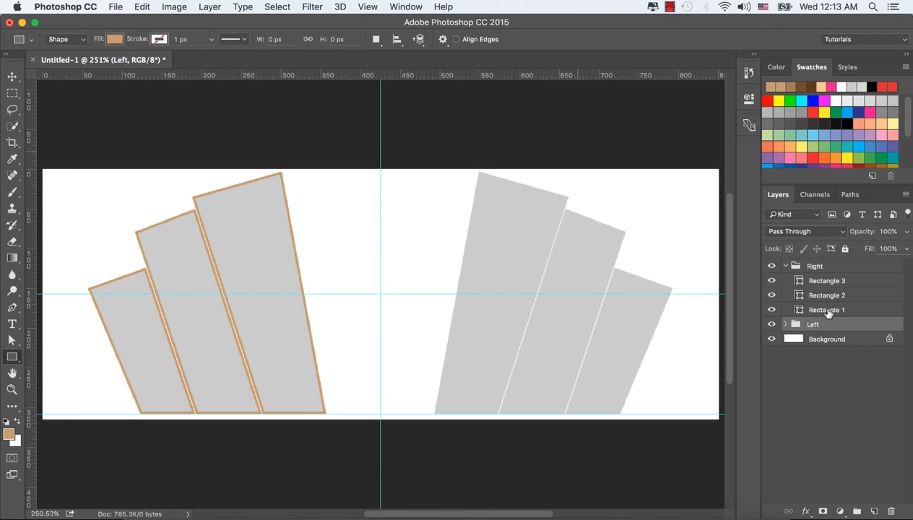
click(829, 311)
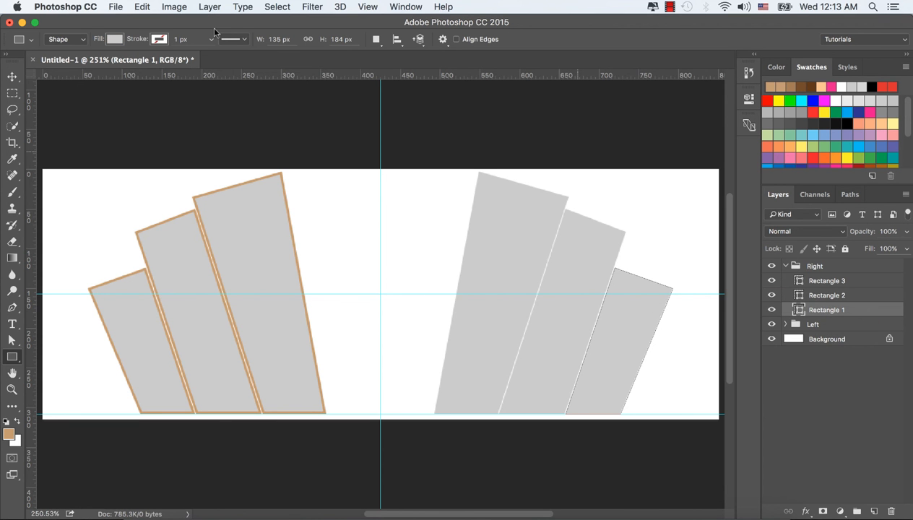
click(159, 40)
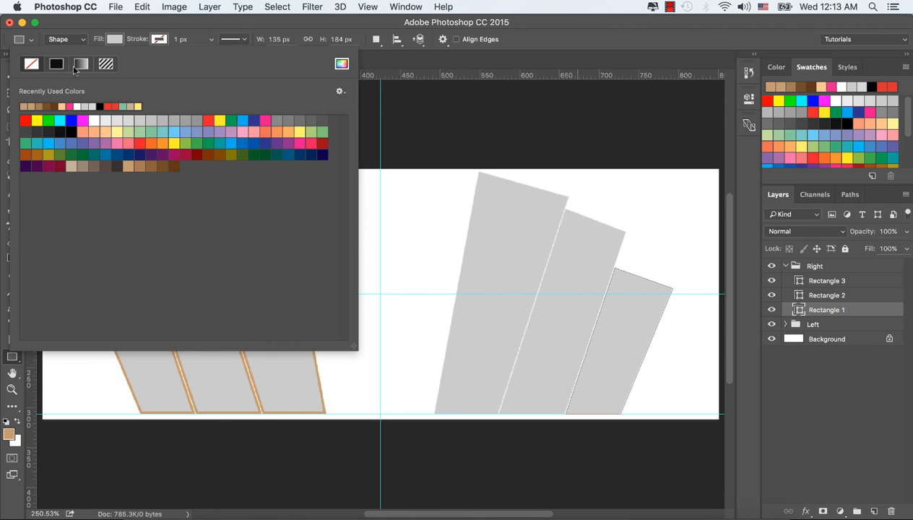
click(55, 65)
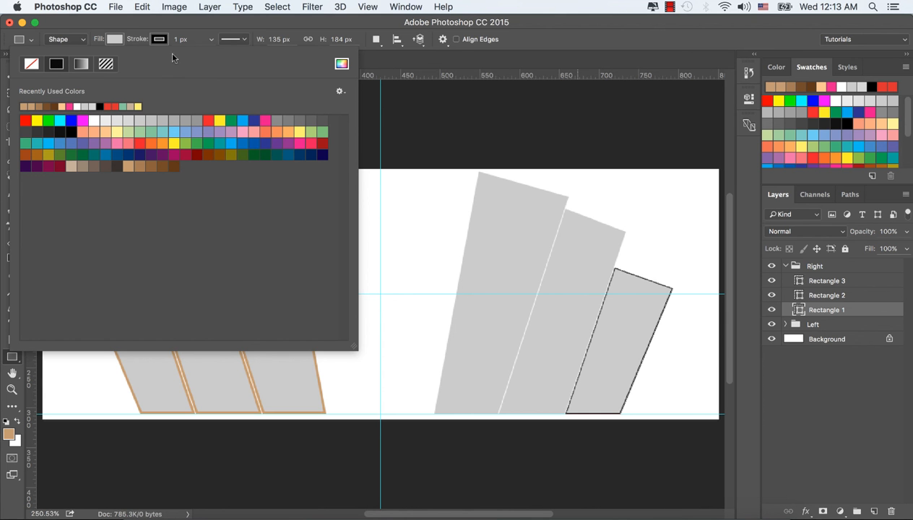
click(342, 64)
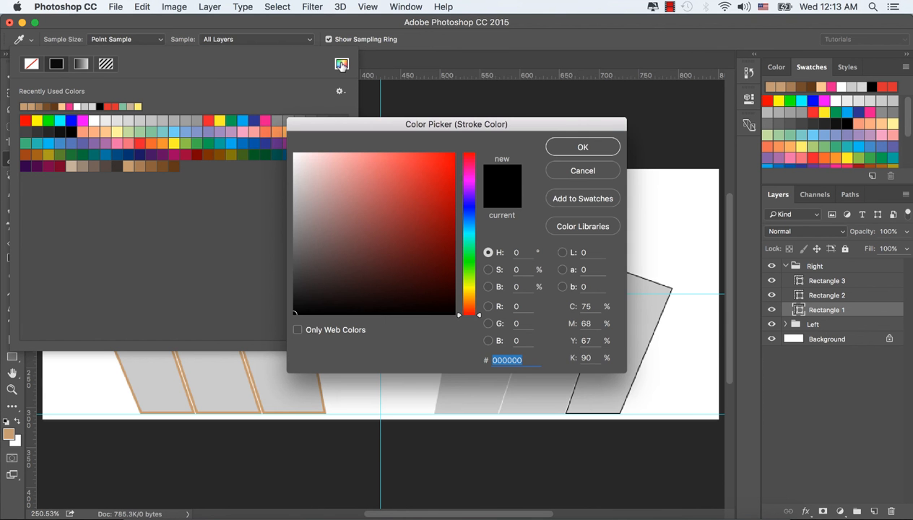
key(super+v)
click(589, 145)
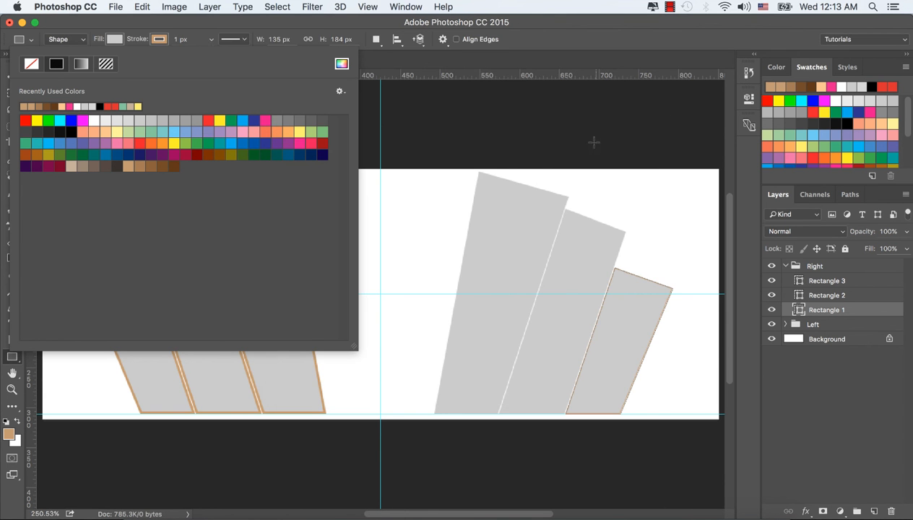
click(194, 38)
text(3)
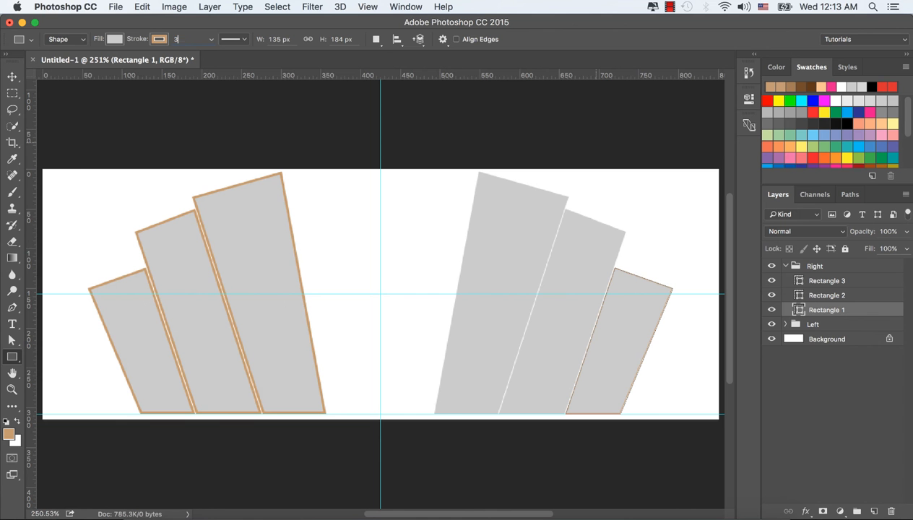
key(Tab)
- Give Rectangle 2 in the "Right" group a solid 3 px stroke in the tan sampled from Rectangle 1's outline
click(838, 297)
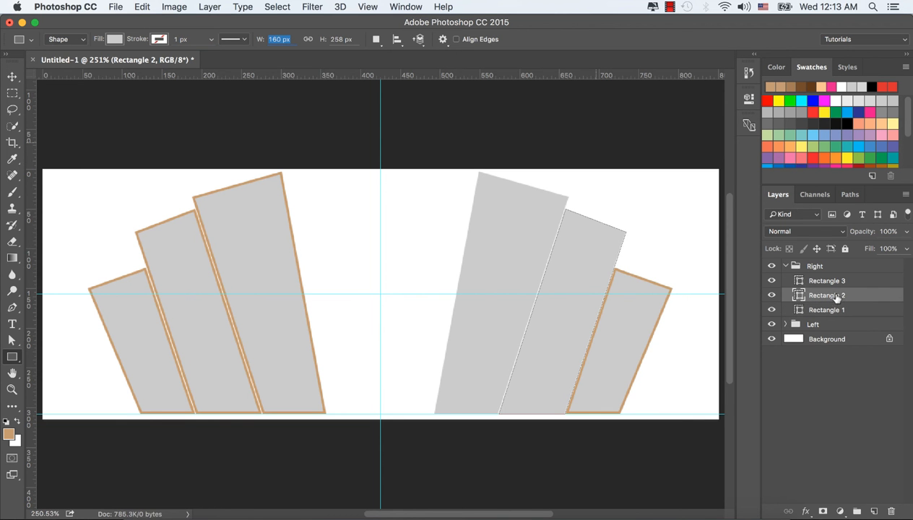
click(160, 41)
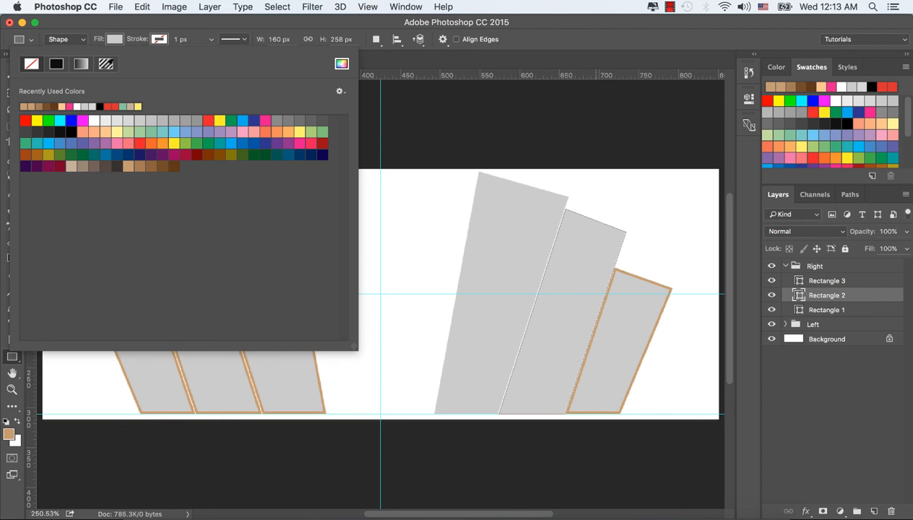
click(342, 65)
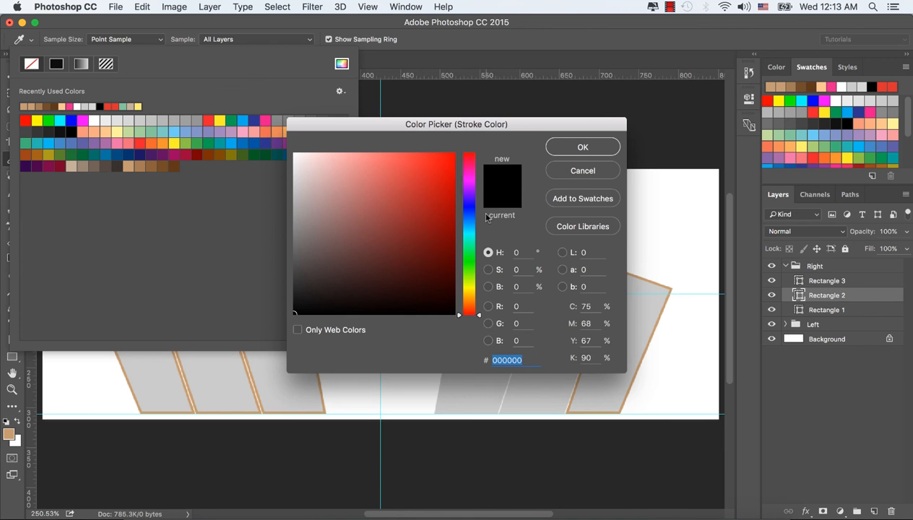
click(659, 284)
click(570, 149)
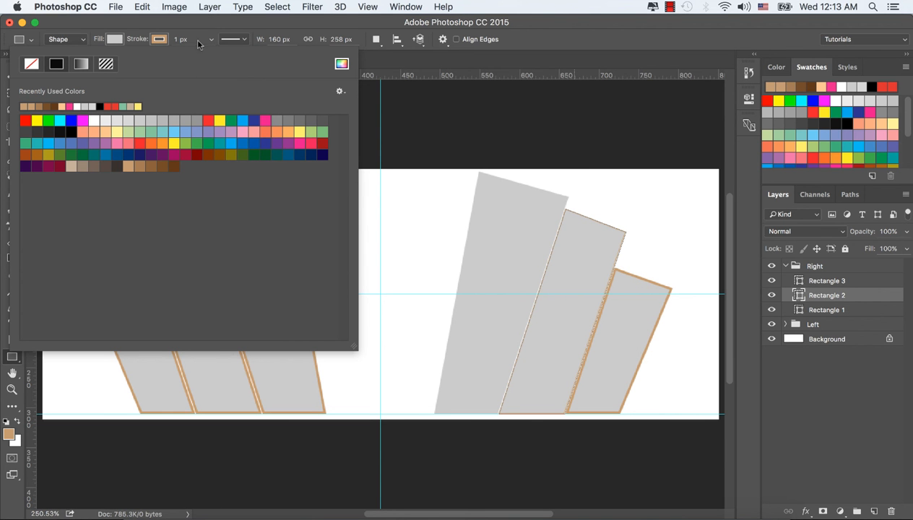
click(156, 39)
text(3)
key(Tab)
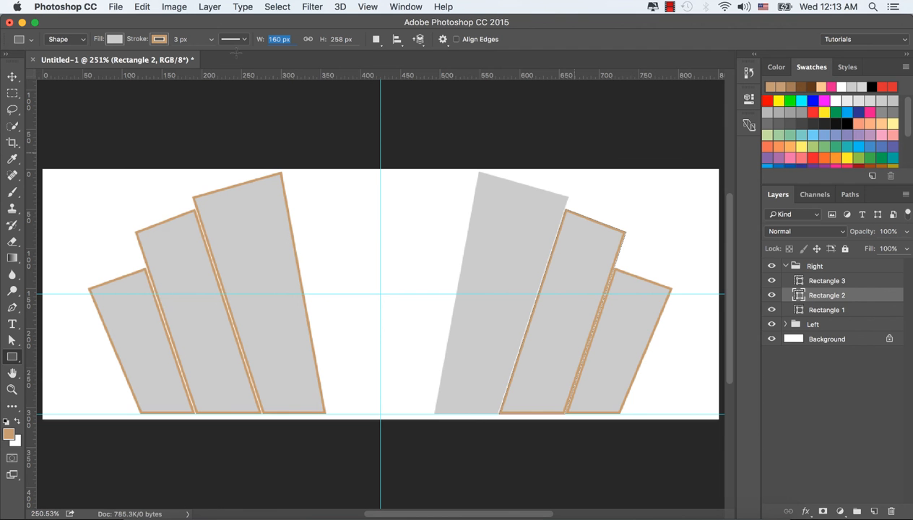
- Outline Rectangle 3 in the "Right" group with a 3 px stroke in the tan sampled from the neighbouring outline
click(828, 281)
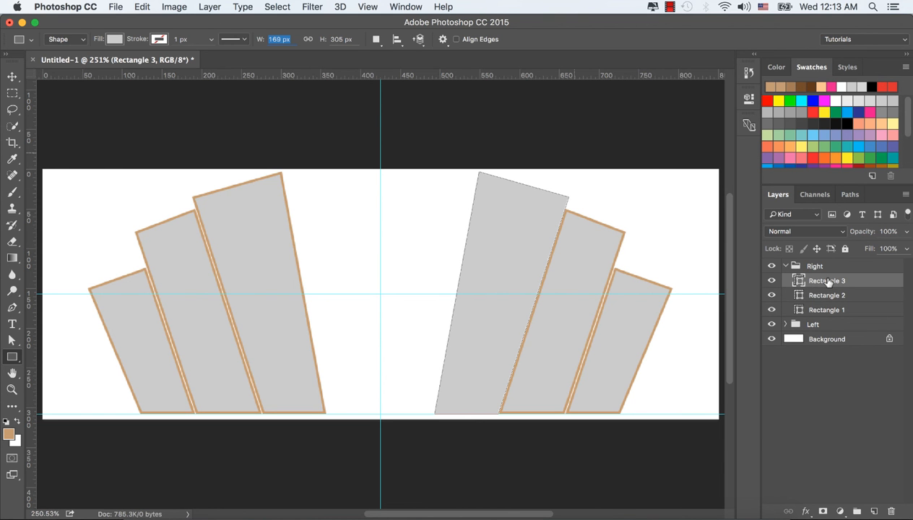
click(157, 40)
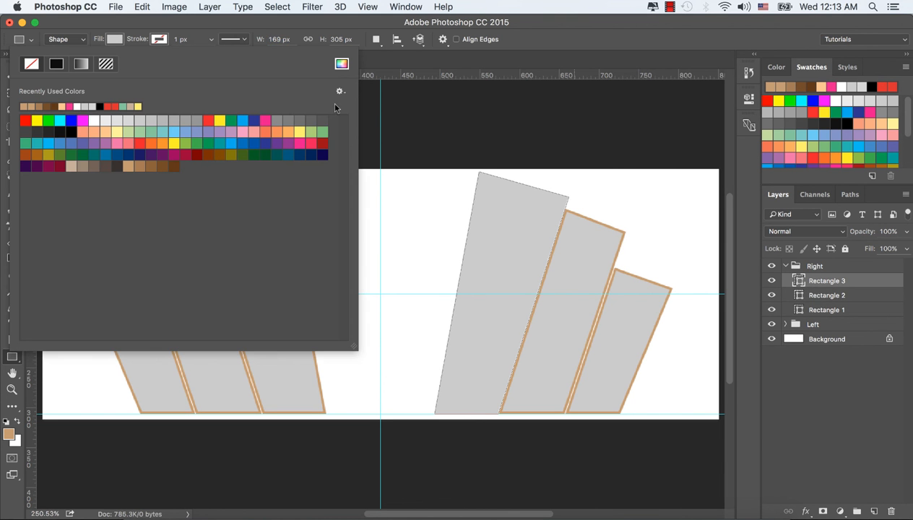
click(342, 64)
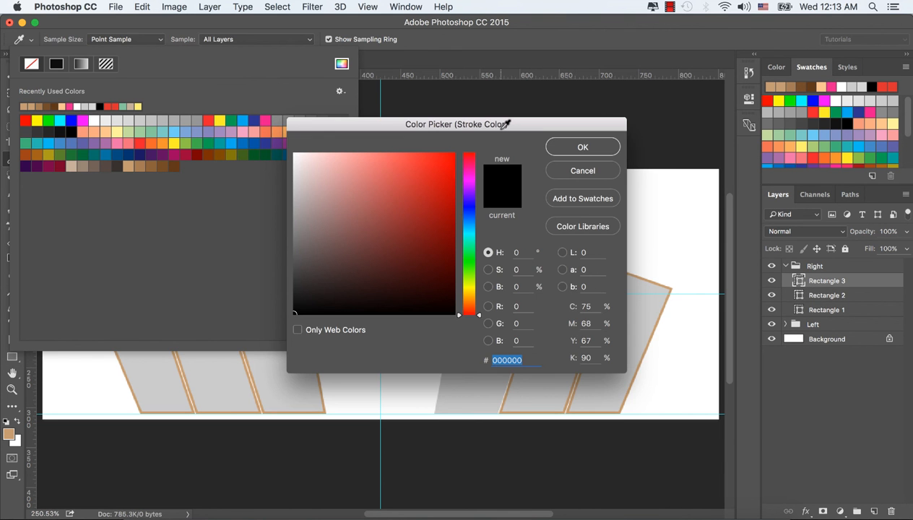
click(653, 283)
click(582, 147)
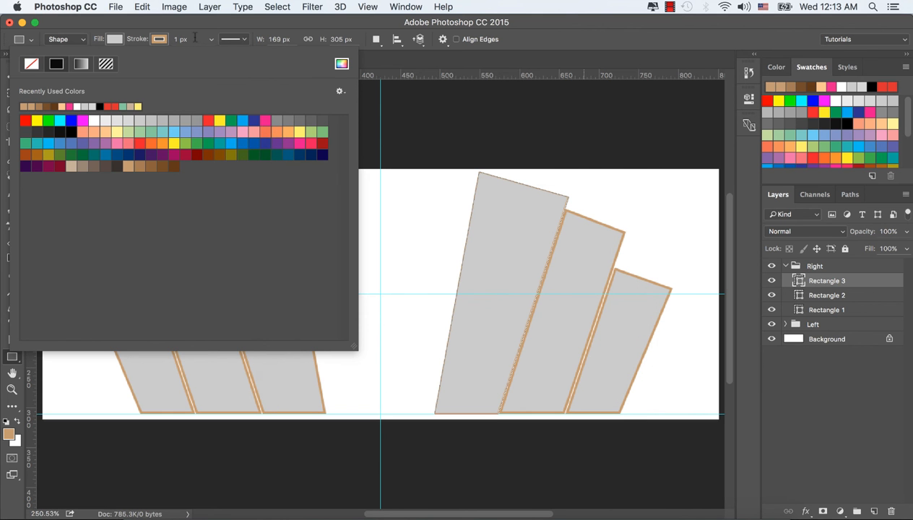
click(194, 38)
text(3)
key(Tab)
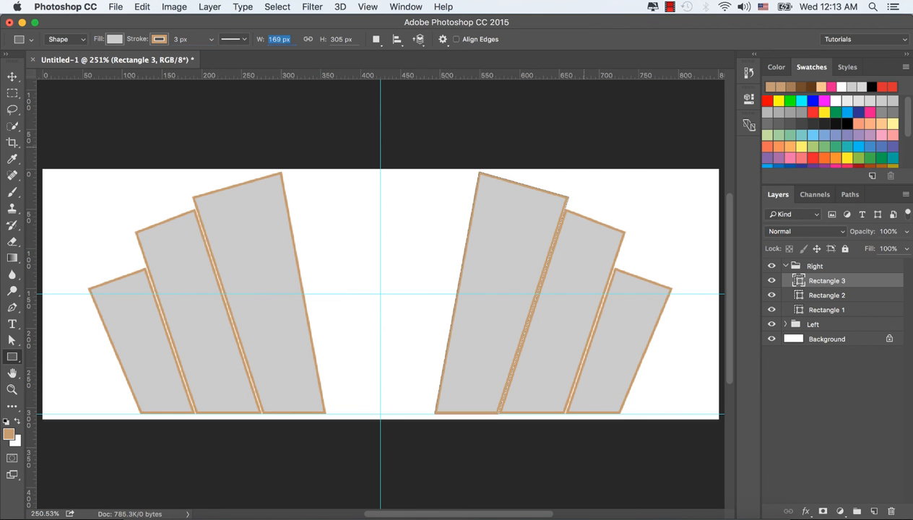
- Switch to Finder and open Flare.jpg from the Facebook Cover 1 folder in Adobe Photoshop CC 2015
click(13, 77)
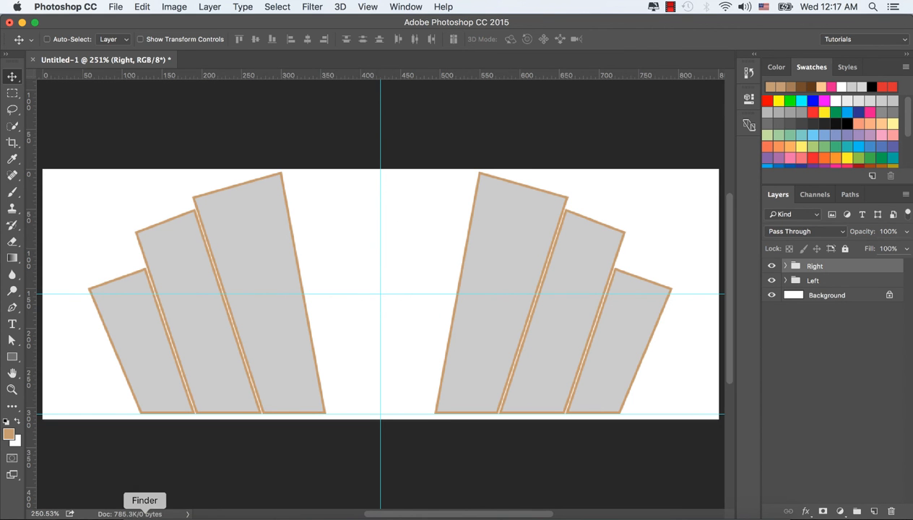
click(158, 508)
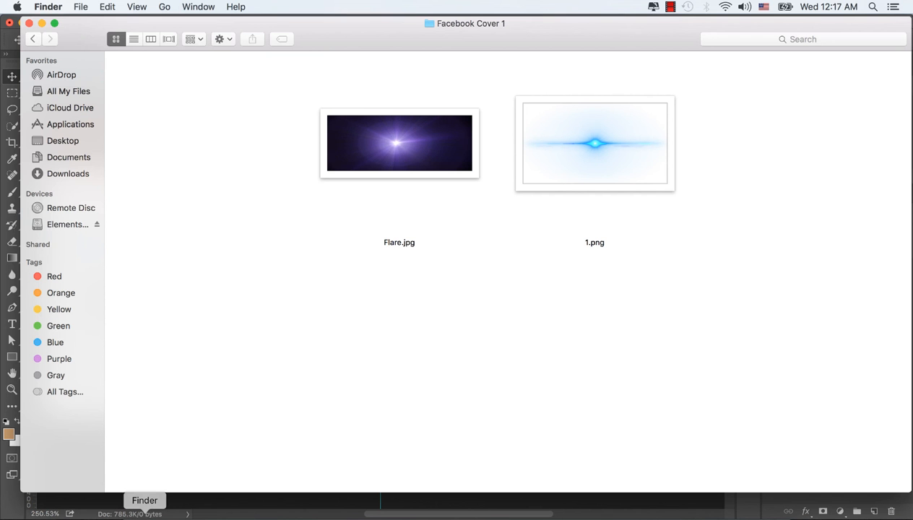
click(410, 148)
right_click(402, 134)
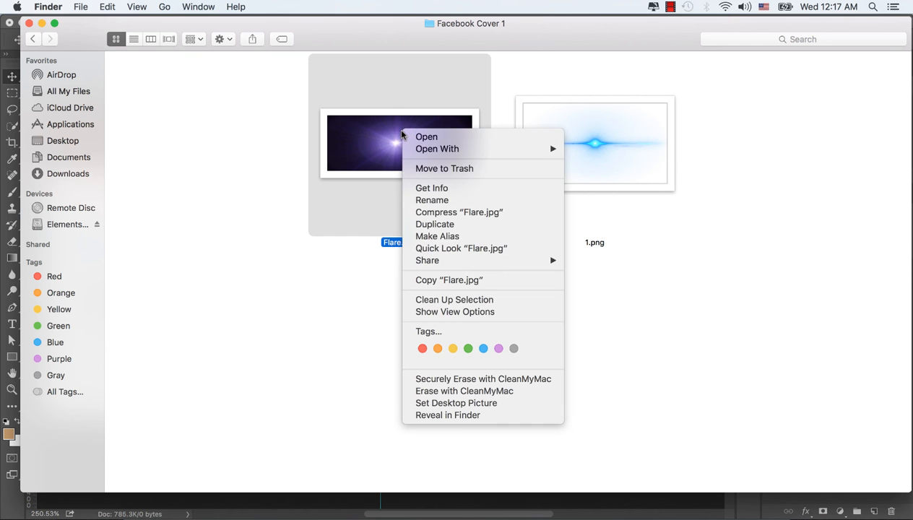
mouse_move(475, 147)
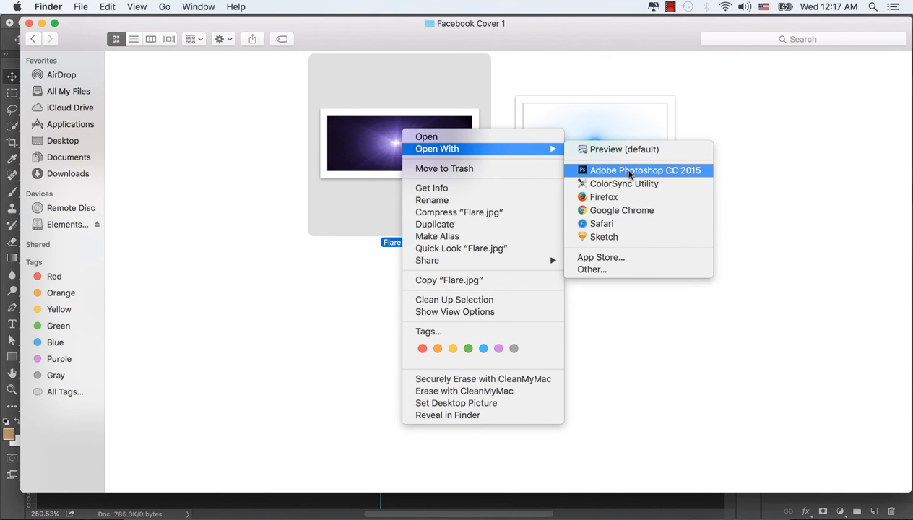
click(629, 174)
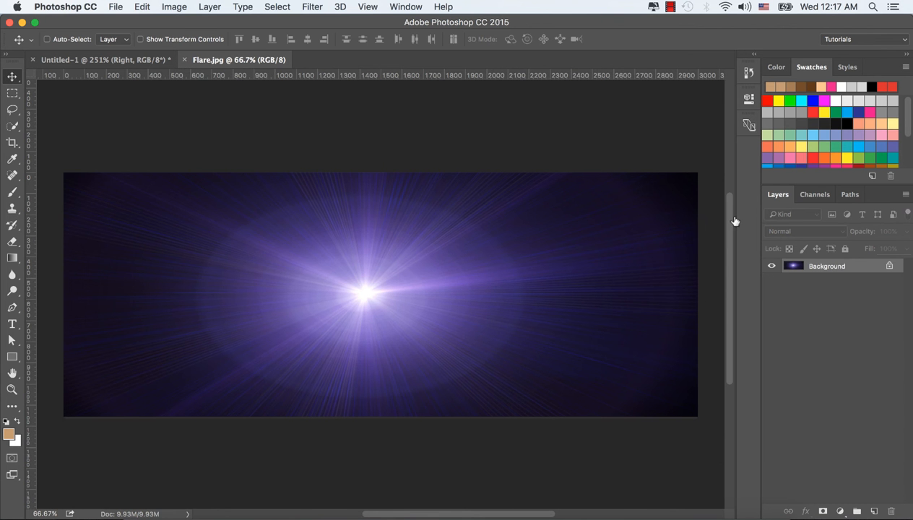
- Unlock the flare image's background layer and copy it into the Untitled-1 document, accepting the colour conversion
click(888, 266)
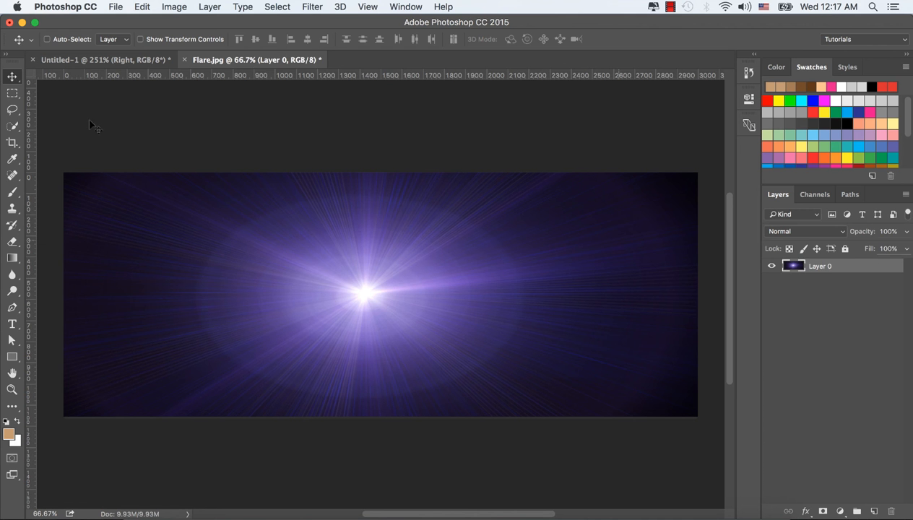
drag(446, 226, 147, 65)
drag(355, 238, 458, 299)
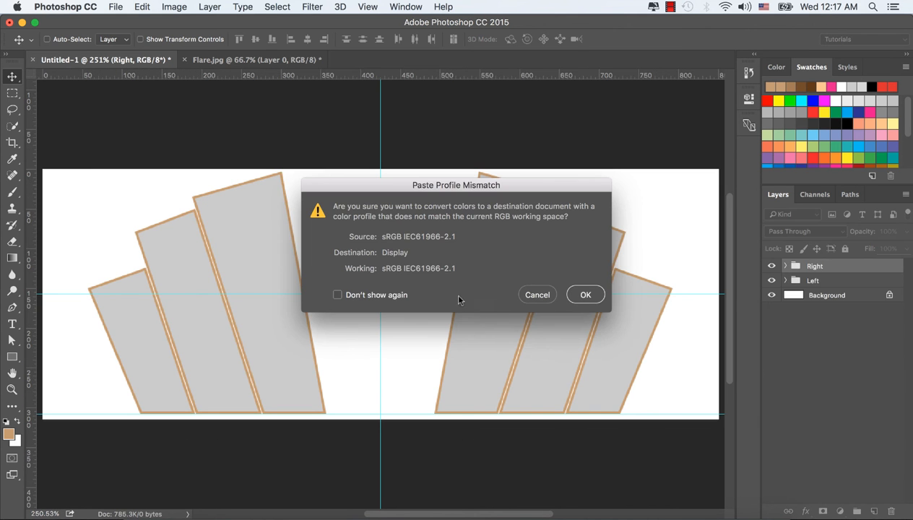
click(585, 295)
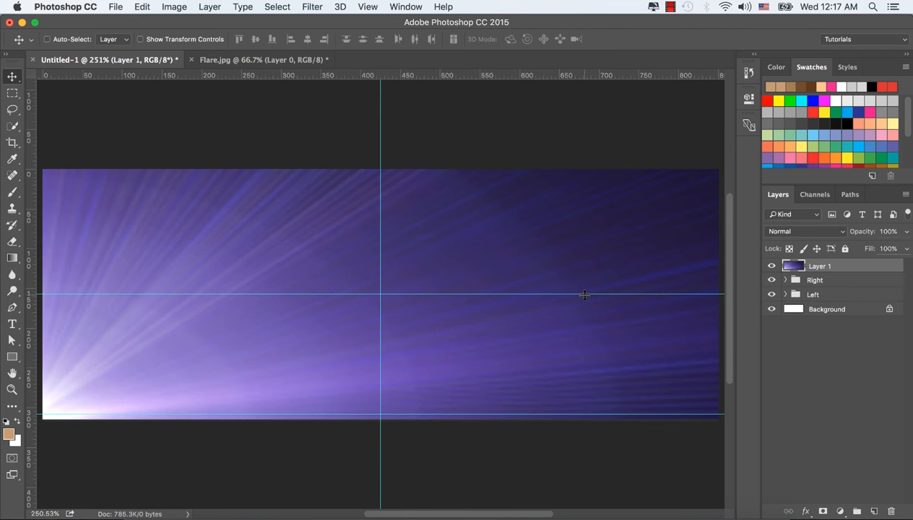
- Place the flare layer beneath the "Left" group and shift its bright centre to the vertical guide
drag(549, 234, 480, 313)
drag(859, 261, 864, 298)
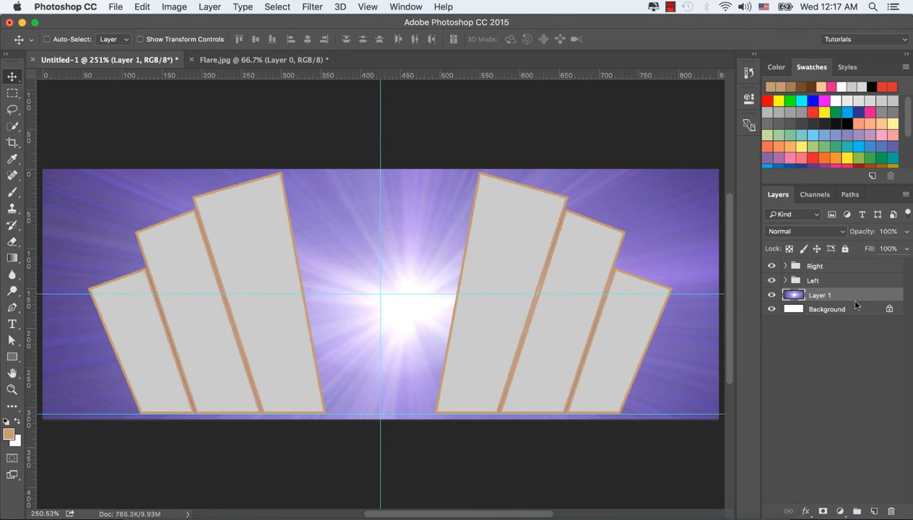
drag(431, 253, 411, 256)
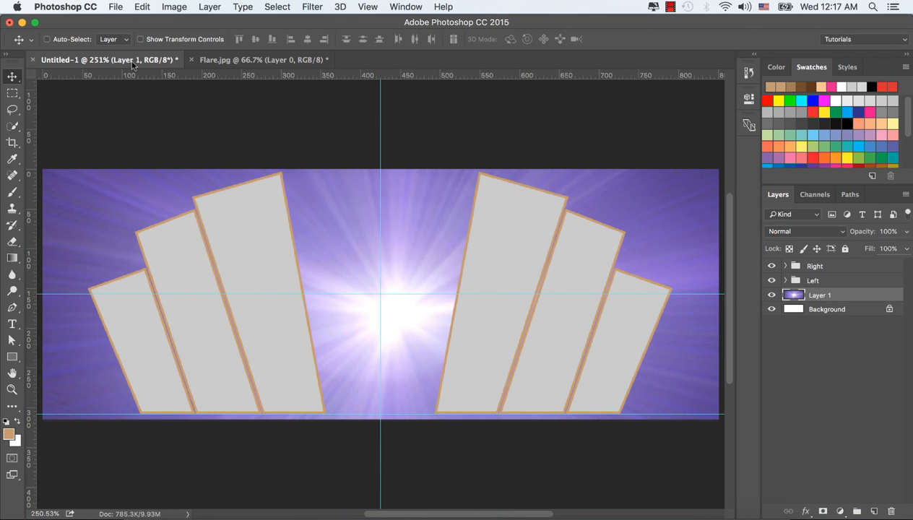
- Scale the flare layer down around its centre with Free Transform so more of the rays fit the banner
key(ctrl+t)
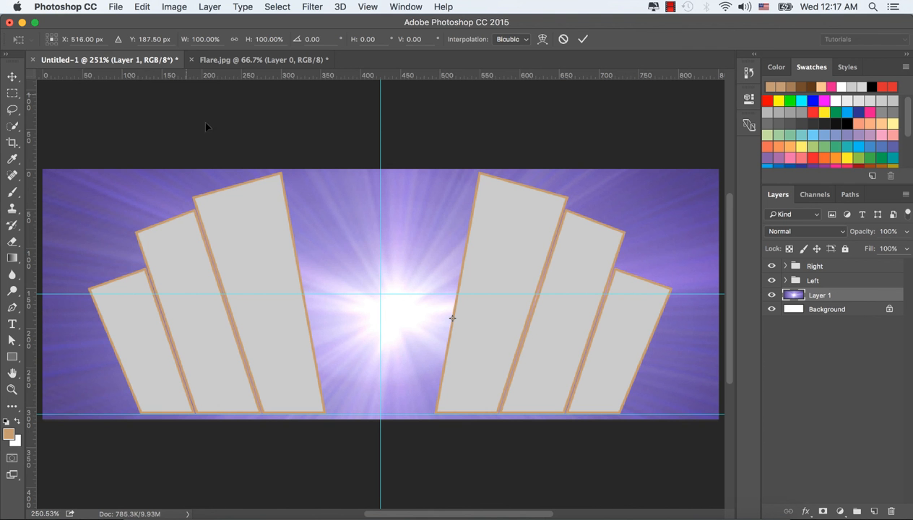
click(564, 40)
key(z)
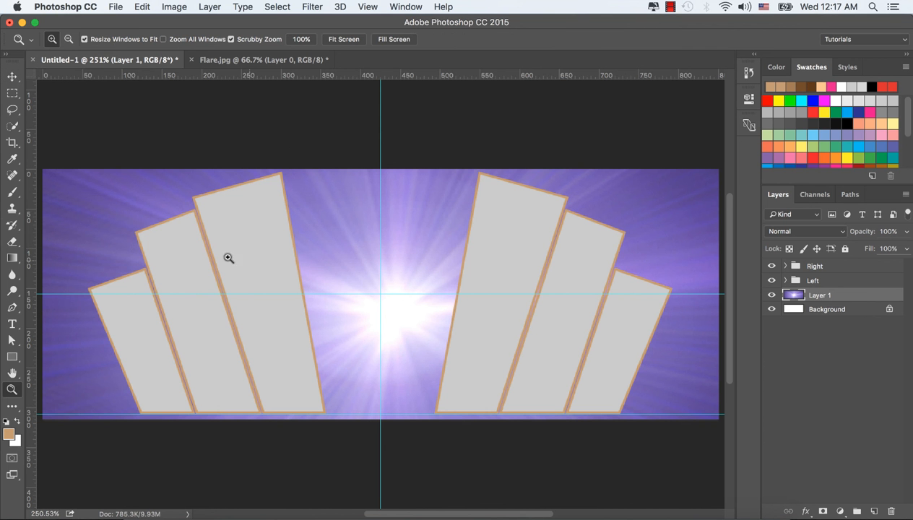
alt+click(419, 303)
alt+click(417, 302)
alt+click(352, 288)
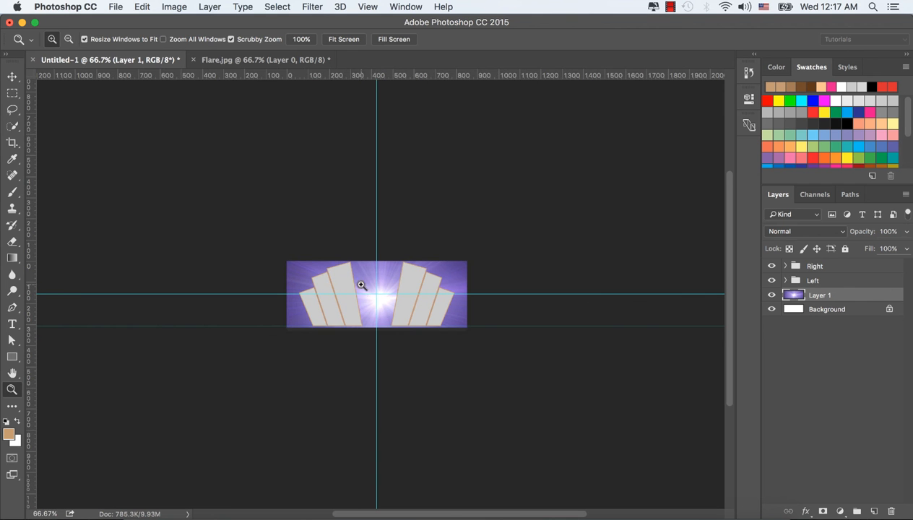
key(super+t)
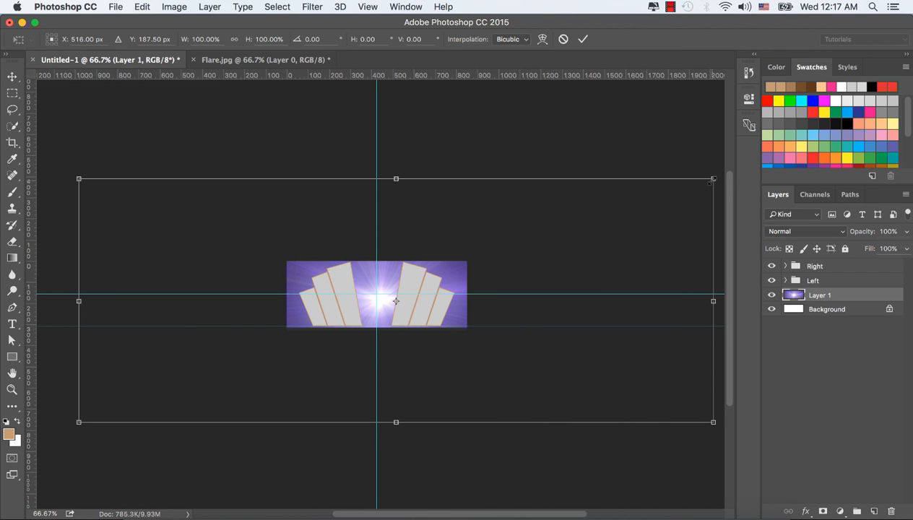
drag(712, 179, 620, 214)
click(582, 41)
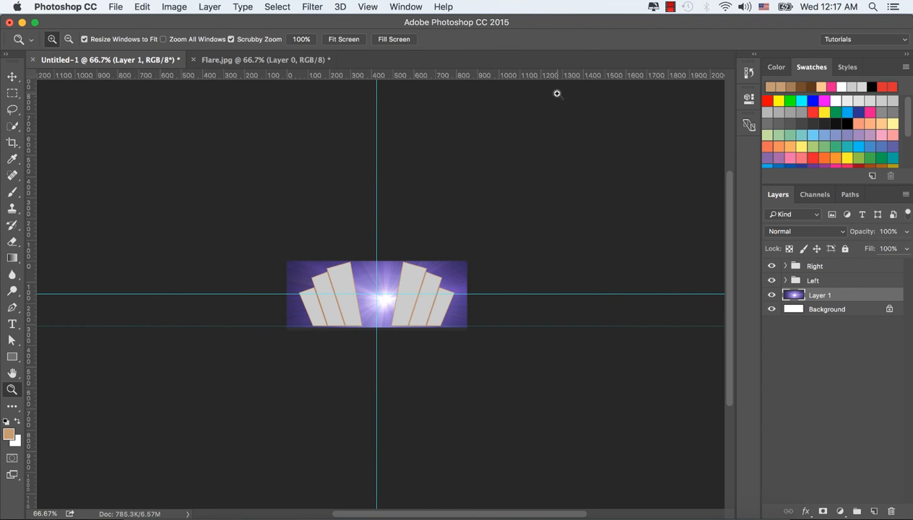
- Move the reduced flare so its bright core sits near the vertical centre guide between the two groups
key(super+0)
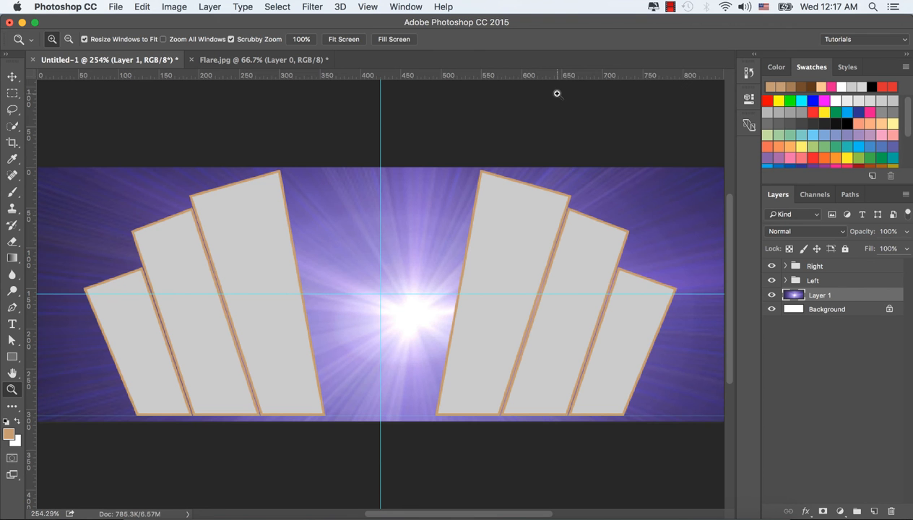
key(v)
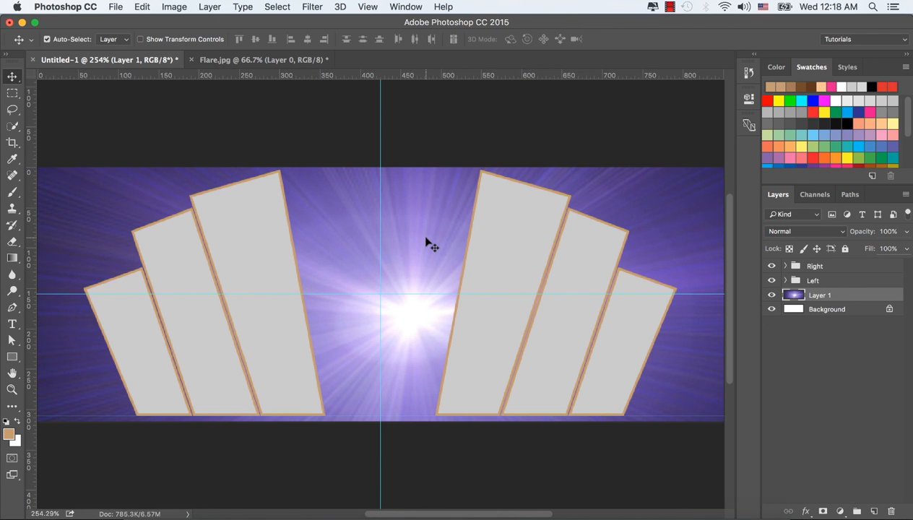
drag(424, 255, 406, 260)
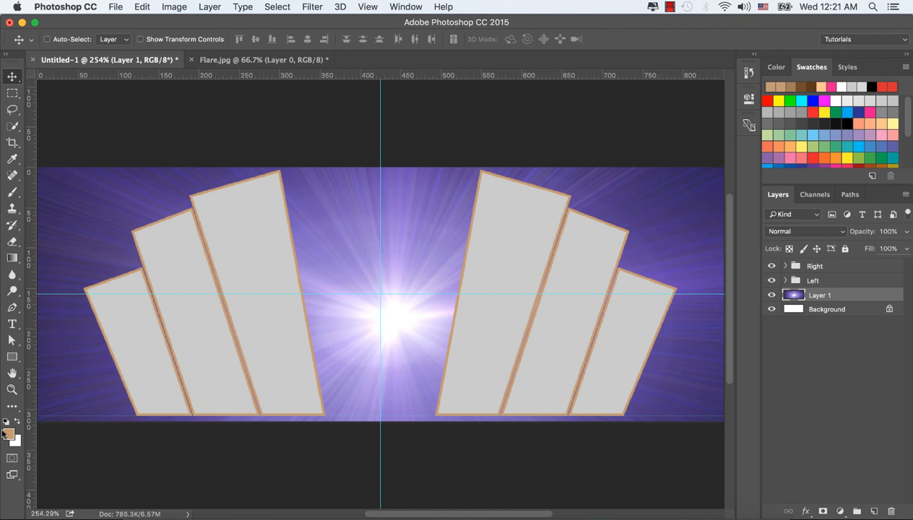
- Draw a rectangle about 274 by 312 px behind the two groups at the banner's centre and fill it light grey
click(12, 358)
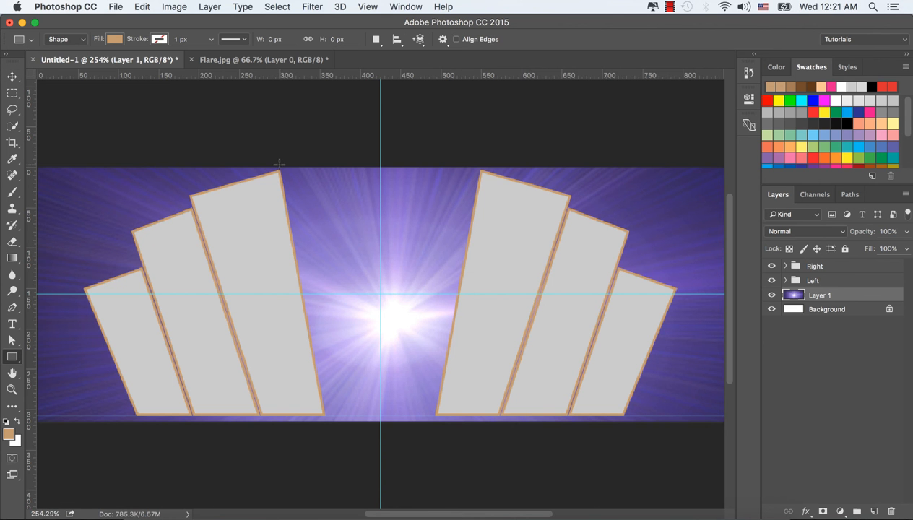
drag(271, 164, 492, 416)
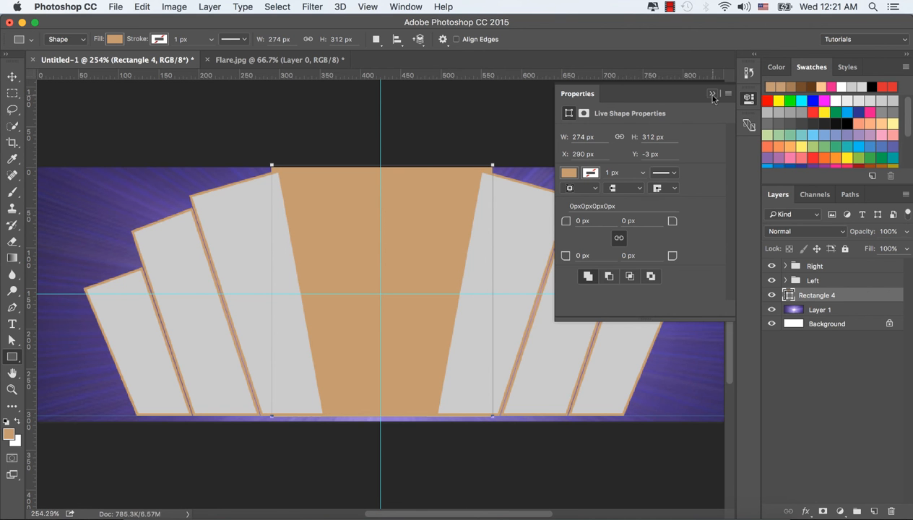
click(569, 173)
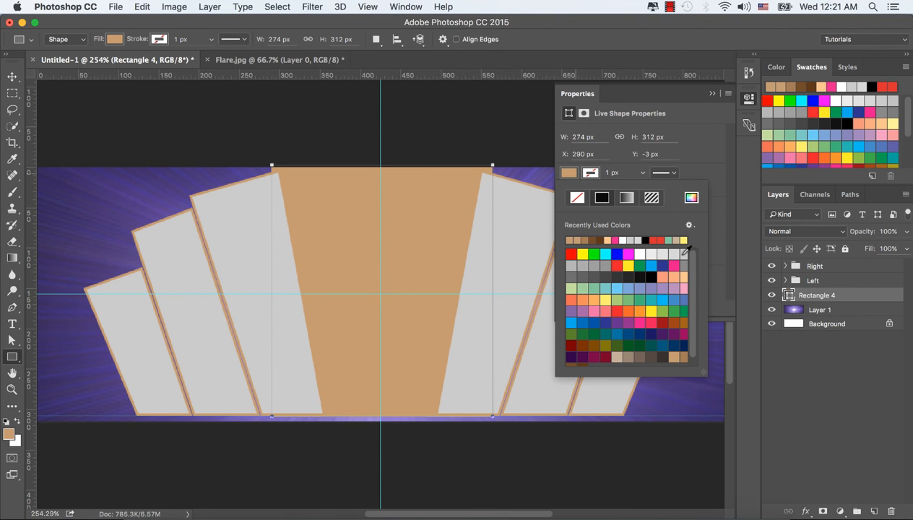
click(667, 253)
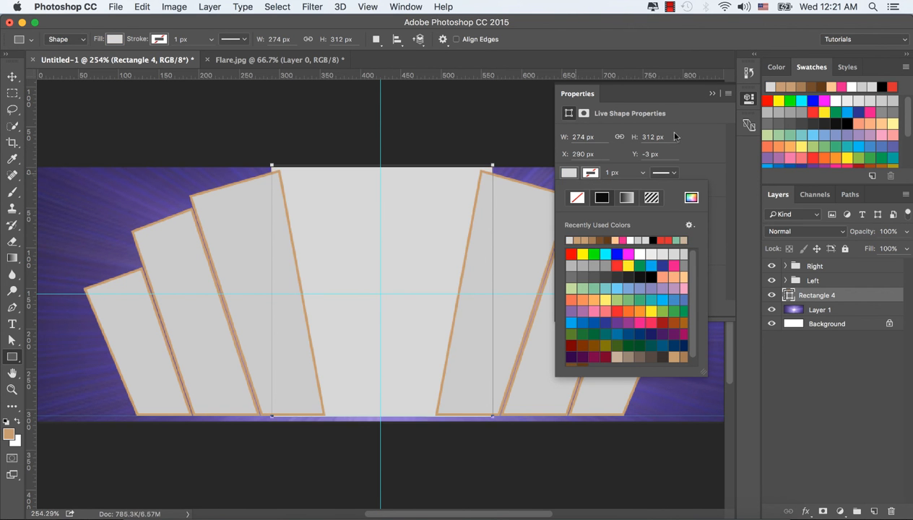
click(712, 95)
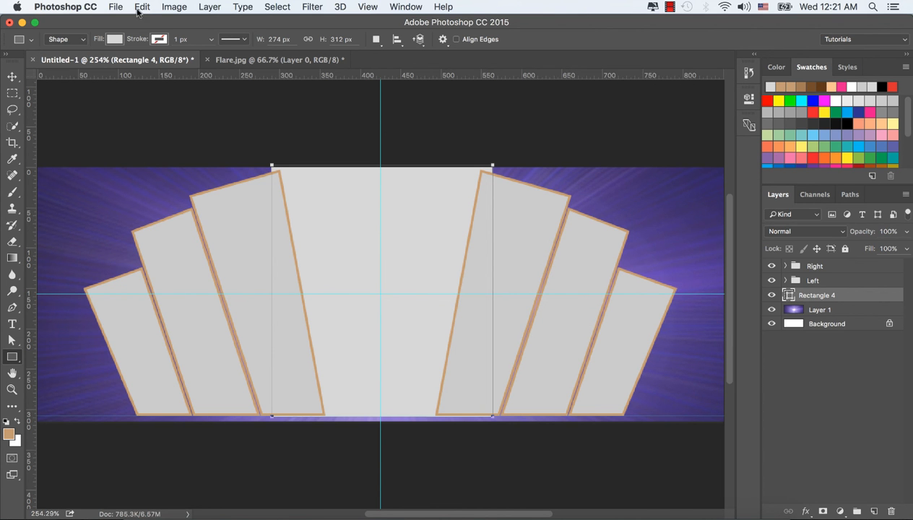
- Stretch the light grey centre rectangle vertically with Free Transform to 315 px so it spans the banner from top to bottom edge
click(143, 8)
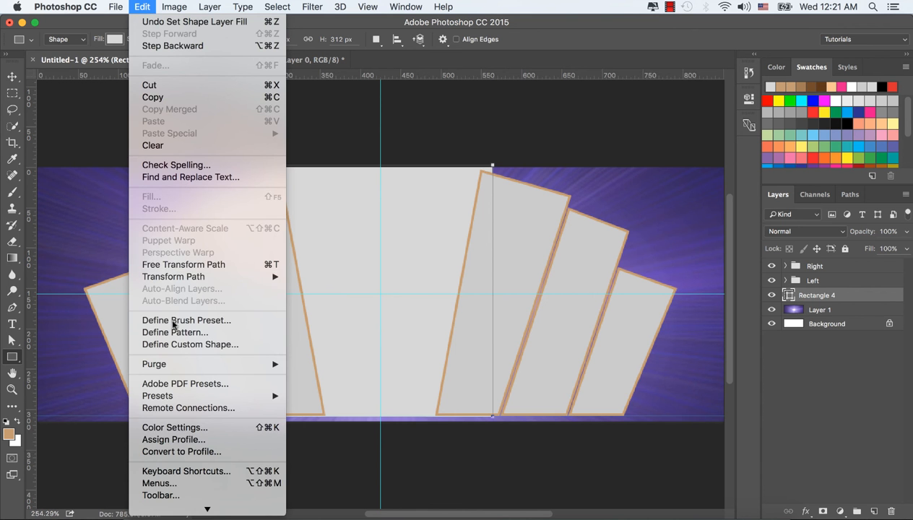
click(182, 266)
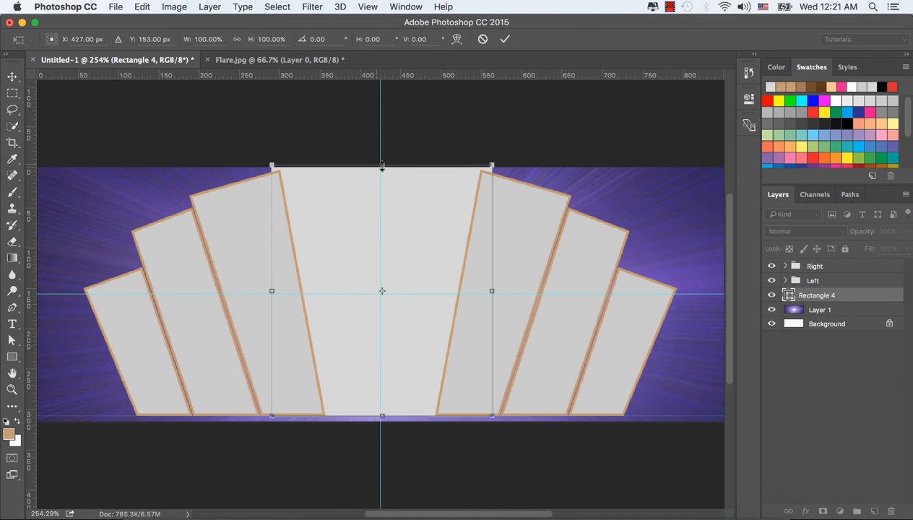
drag(382, 166, 382, 168)
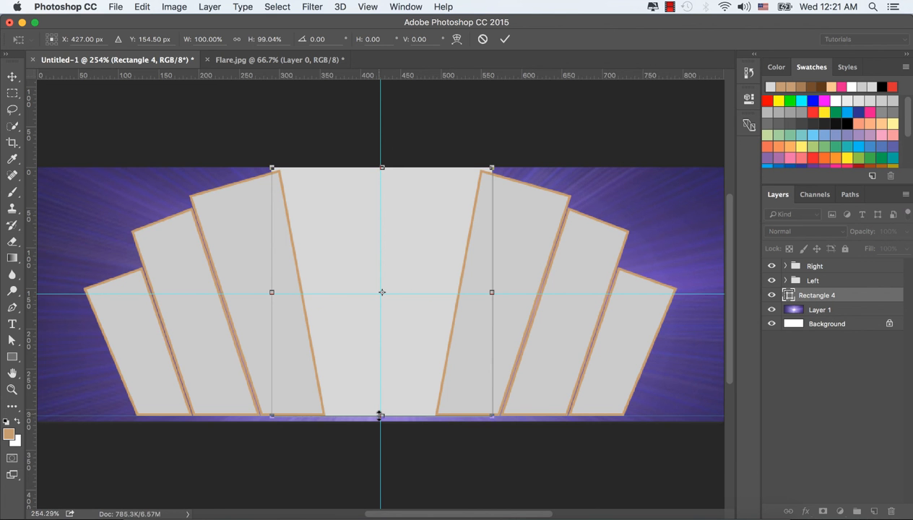
drag(383, 417, 382, 420)
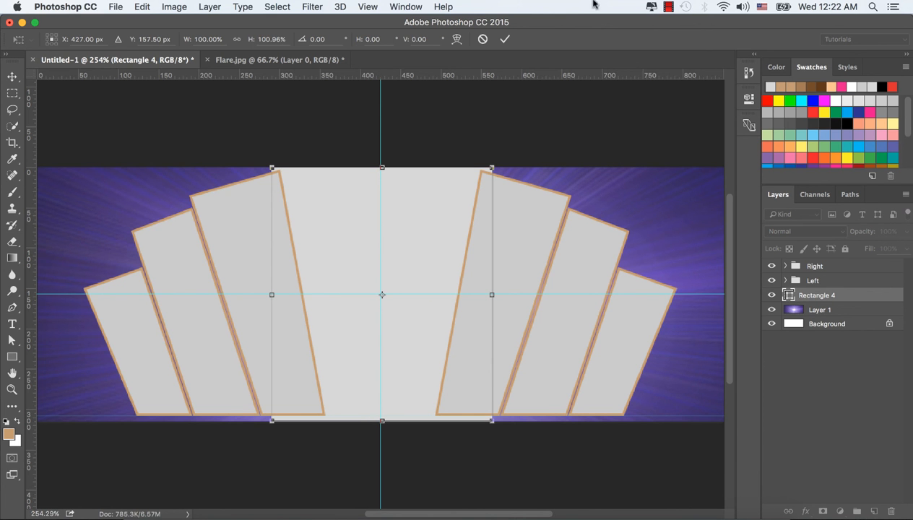
click(504, 39)
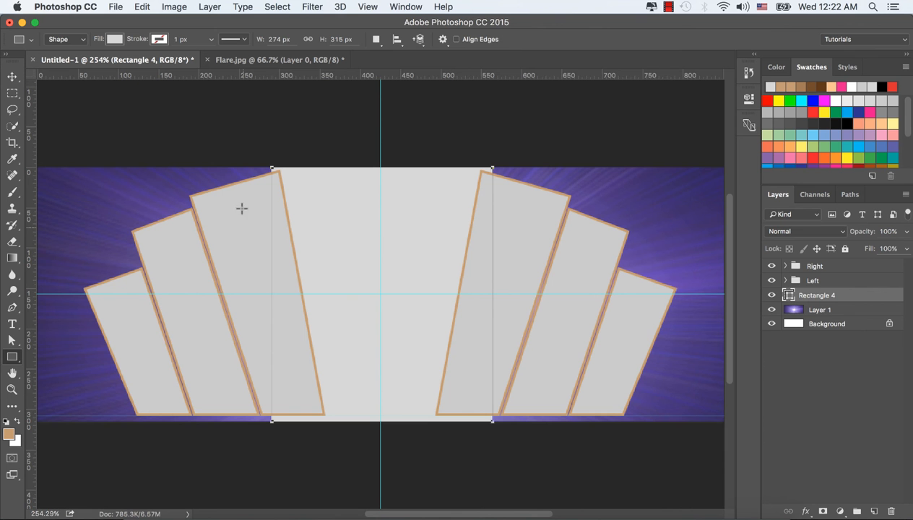
- Move the centre rectangle's two bottom corners inward so its sides run parallel to the inner edges of the neighbouring blocks
drag(12, 340, 70, 363)
drag(246, 423, 320, 426)
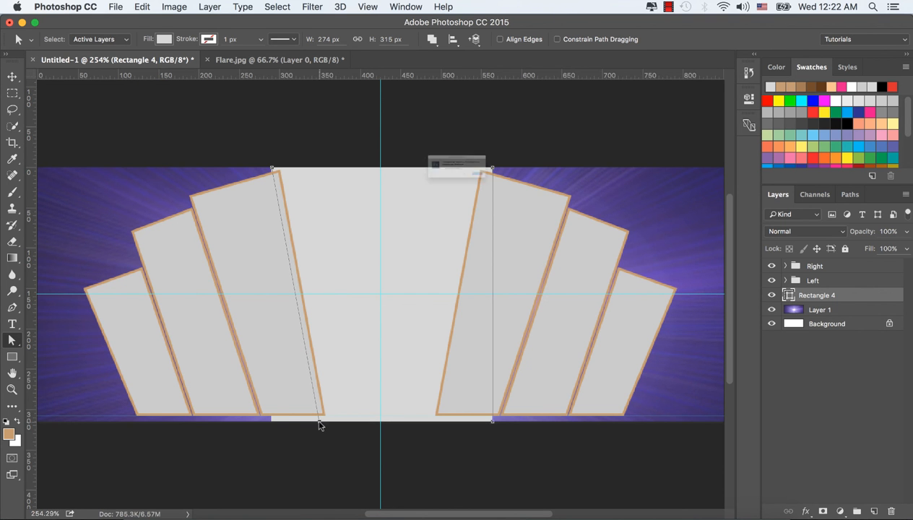
click(551, 195)
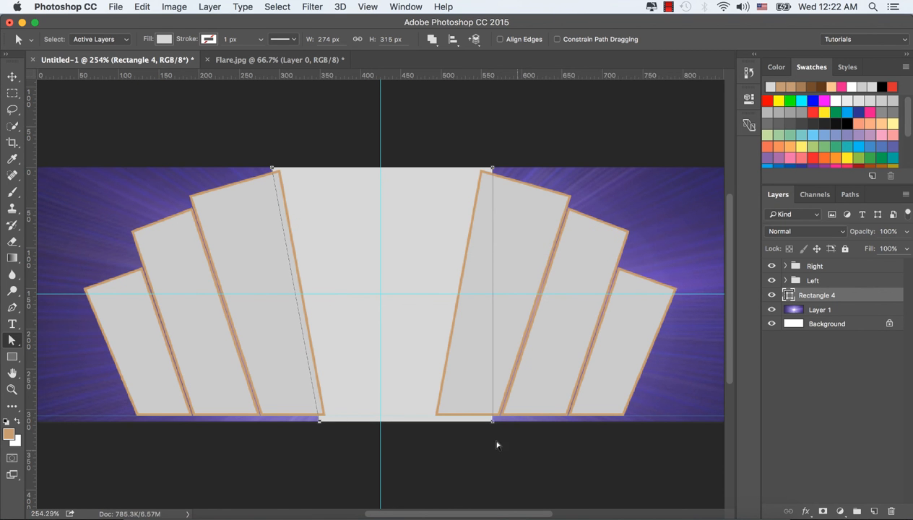
drag(458, 419, 503, 426)
click(487, 425)
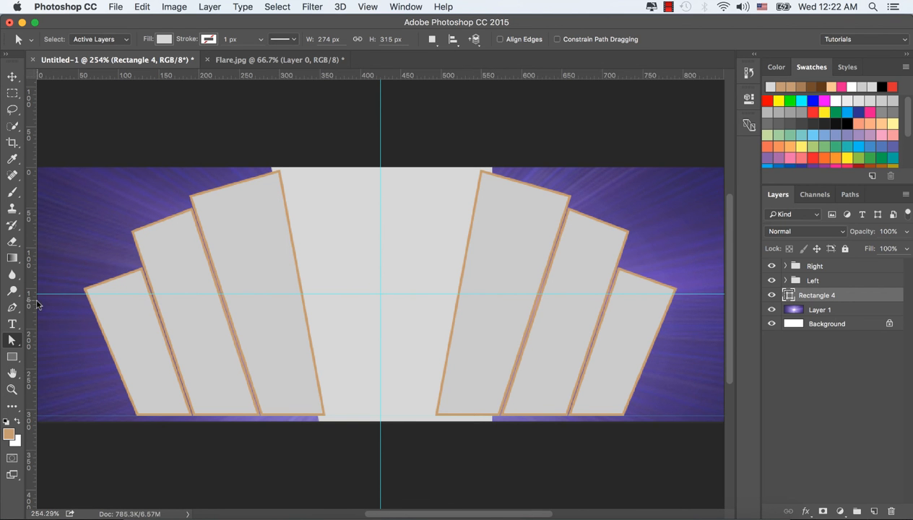
drag(392, 363, 447, 425)
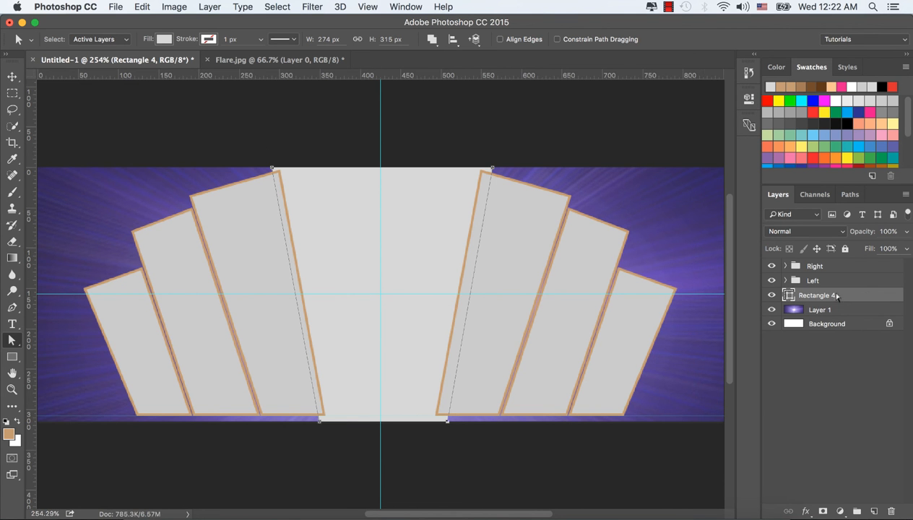
click(12, 76)
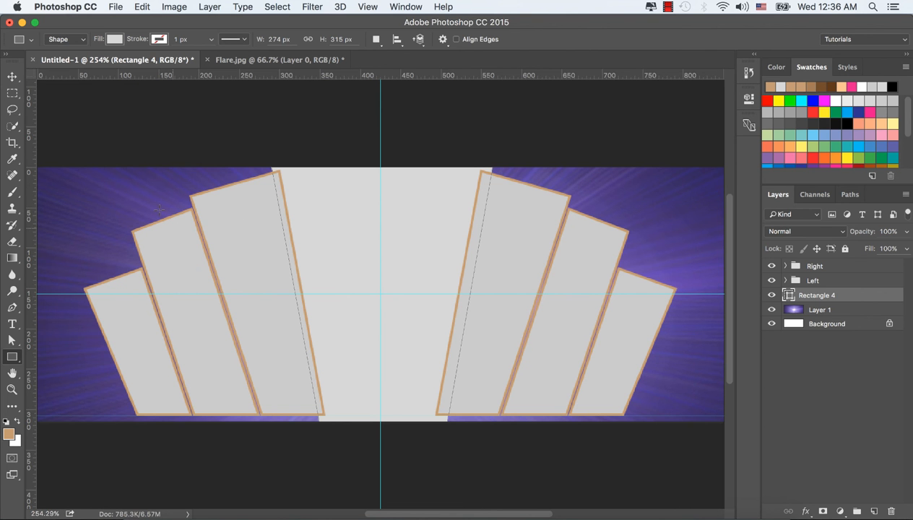
- Give the centre panel a solid stroke in colour c59c71 with a width of 3 px
click(160, 40)
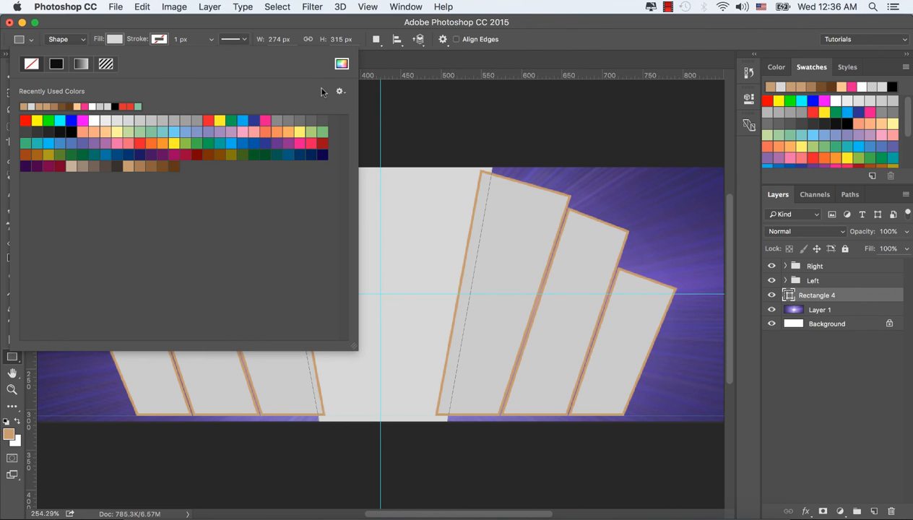
click(342, 64)
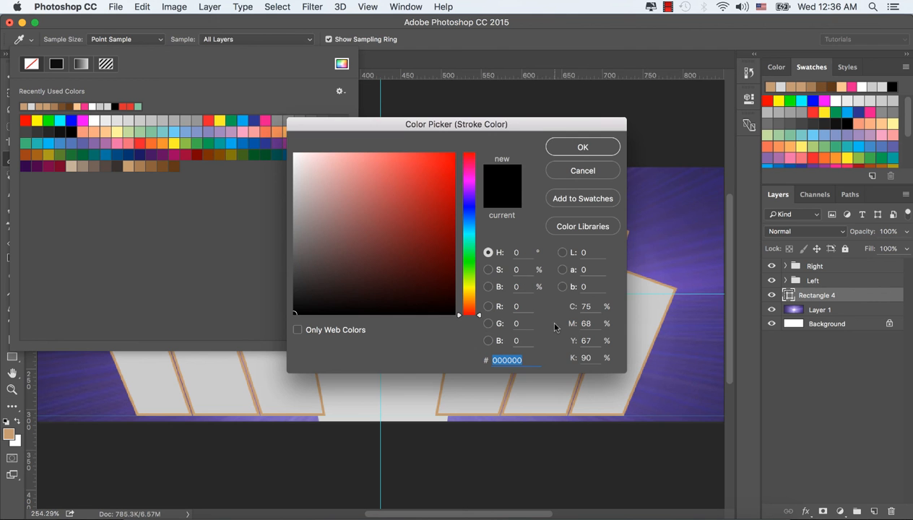
text(c59c71)
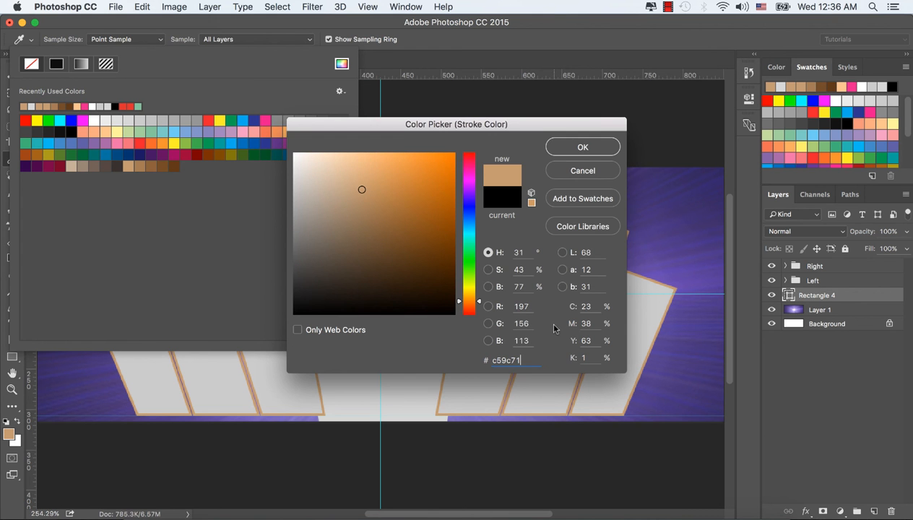
click(582, 147)
click(193, 44)
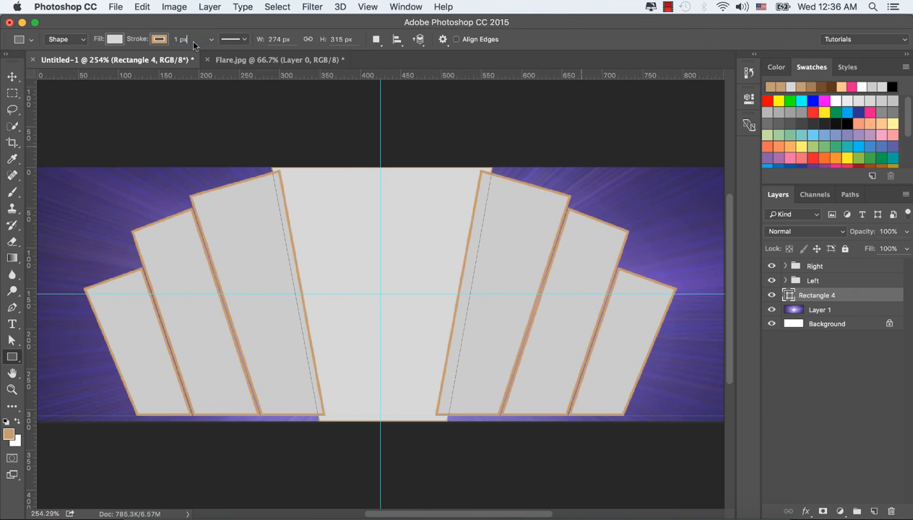
click(191, 41)
text(3)
key(Tab)
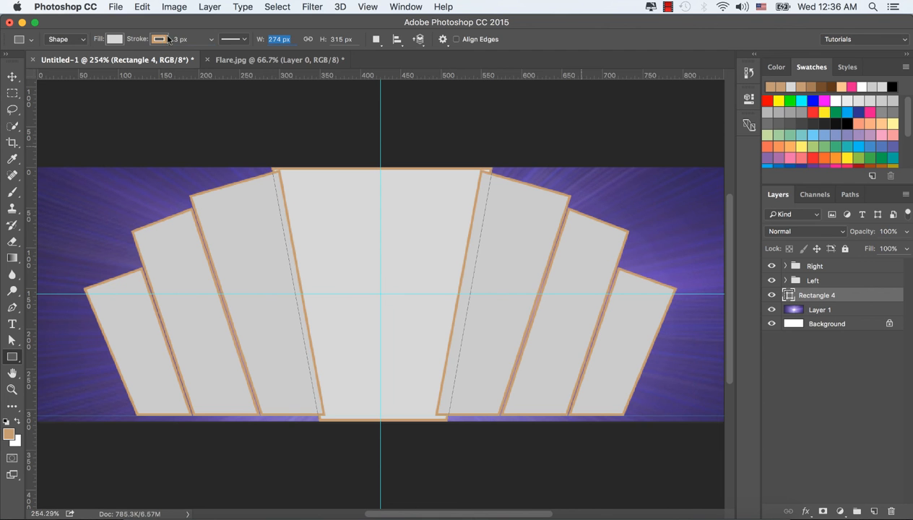
click(9, 78)
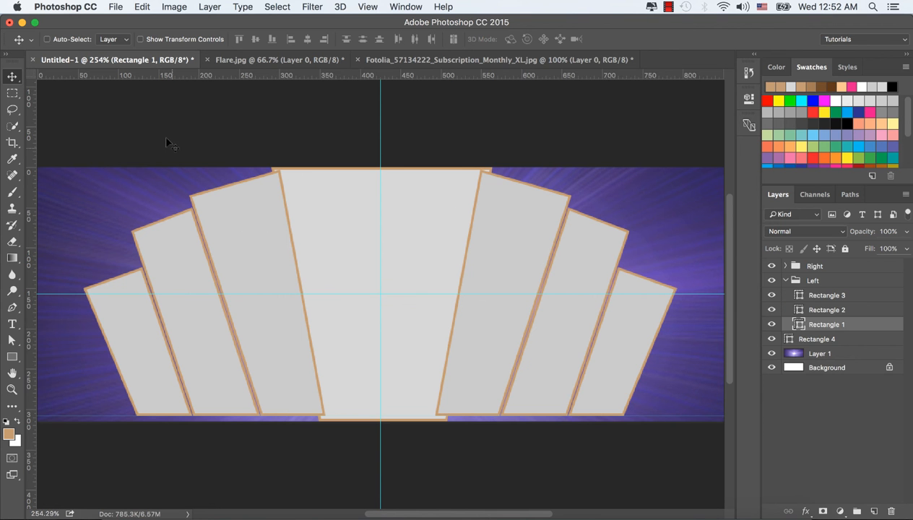
- Switch to Finder and open Fotolia_57134222_Subscription_Monthly_XL.jpg from the Image folder in Photoshop
click(121, 511)
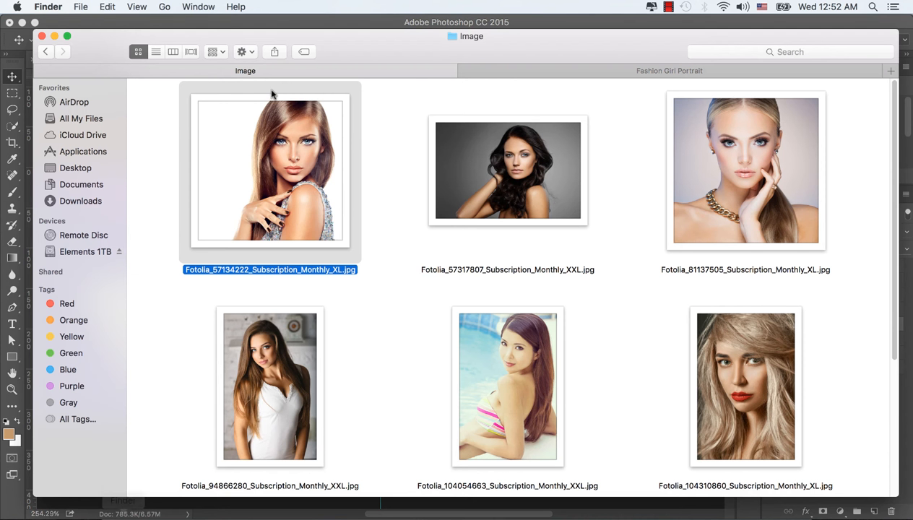
right_click(264, 158)
mouse_move(403, 178)
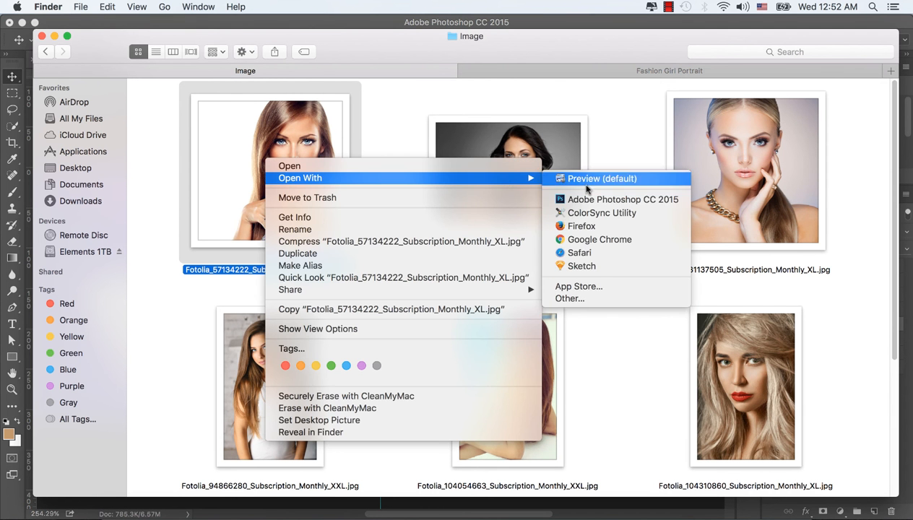
click(590, 199)
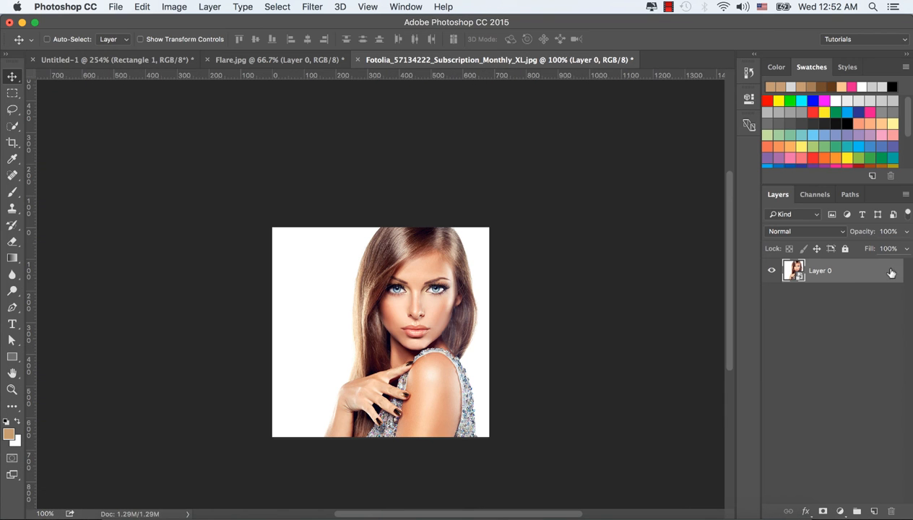
- Convert the portrait's layer to a smart object and bring it into the Untitled-1 cover directly above Rectangle 1
right_click(830, 271)
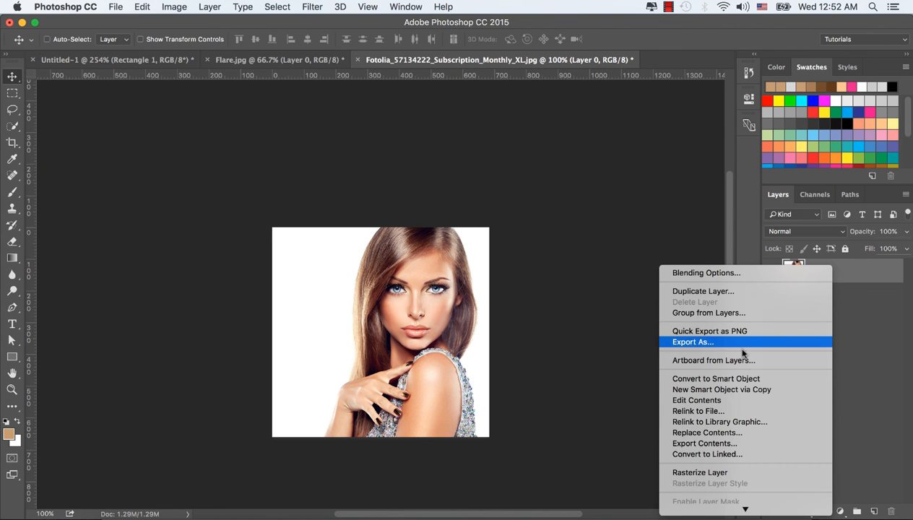
click(721, 380)
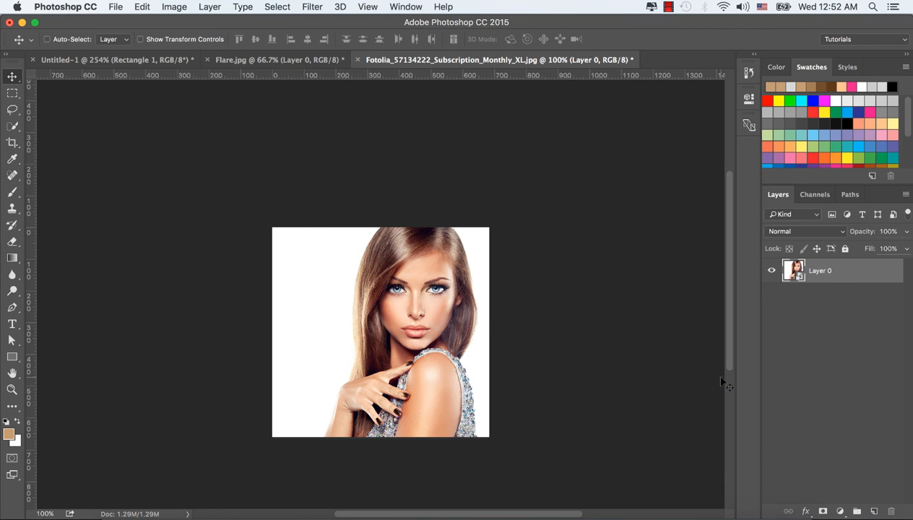
drag(449, 292, 171, 70)
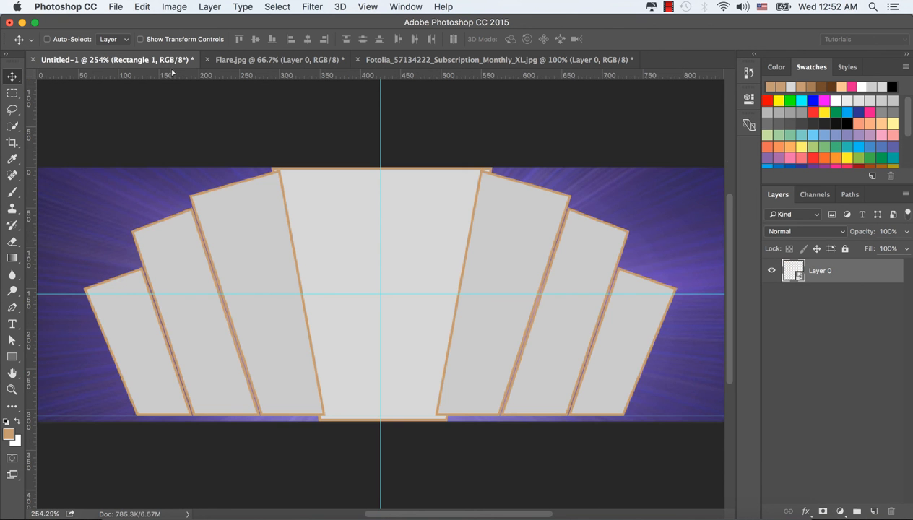
drag(263, 251, 361, 360)
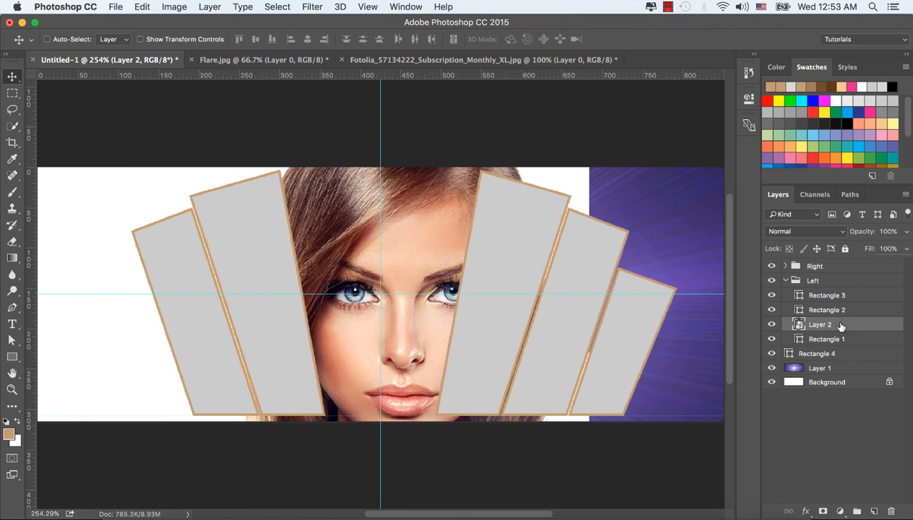
- Scale the portrait down to about 30% with Free Transform and place it over the outermost block of the "Left" group
key(ctrl+t)
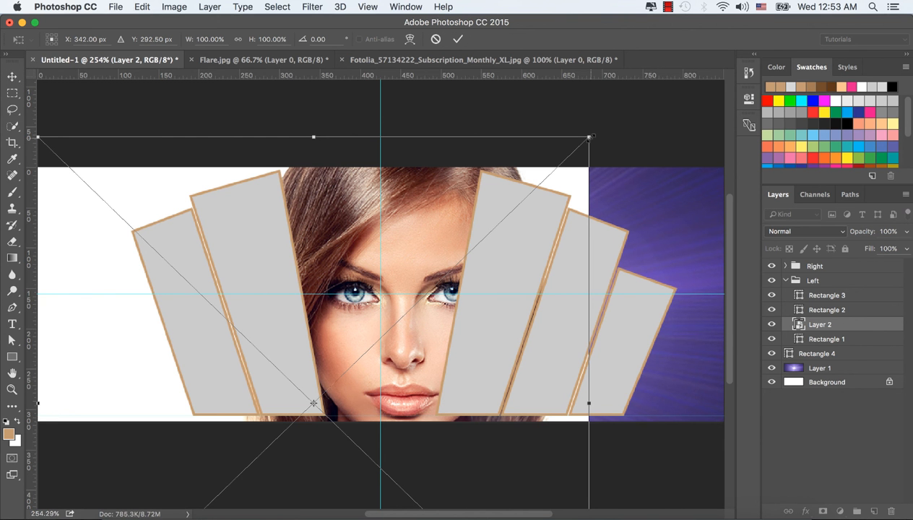
drag(590, 137, 379, 331)
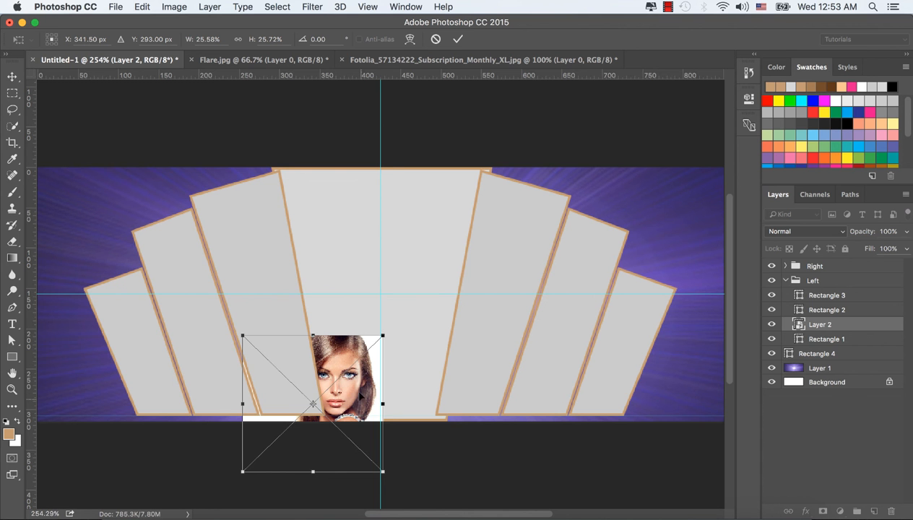
drag(361, 397, 186, 341)
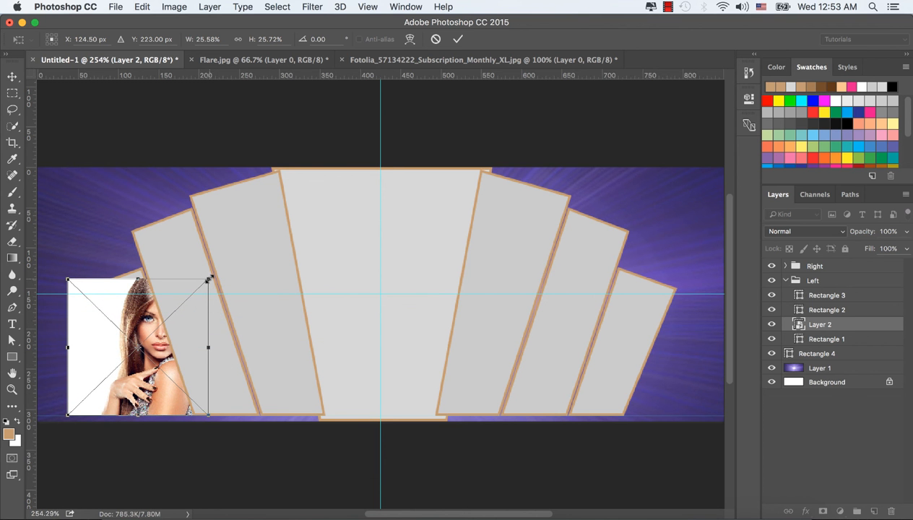
drag(210, 279, 229, 254)
click(457, 39)
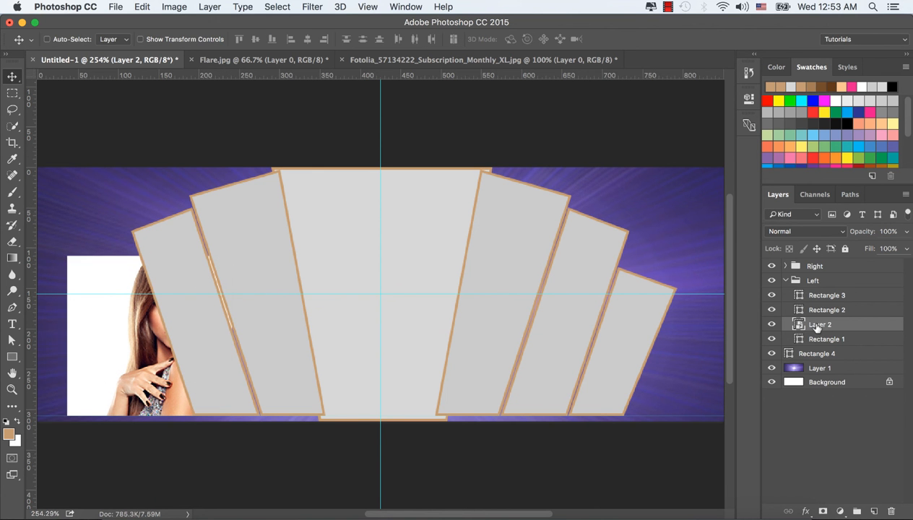
- Clip the portrait layer to Rectangle 1 with a clipping mask
right_click(851, 325)
scroll(763, 453, down, 5)
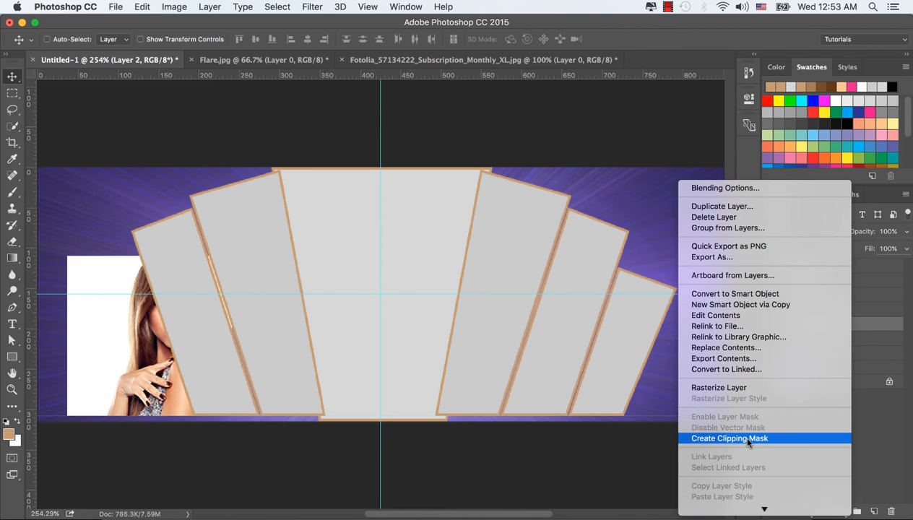
click(748, 439)
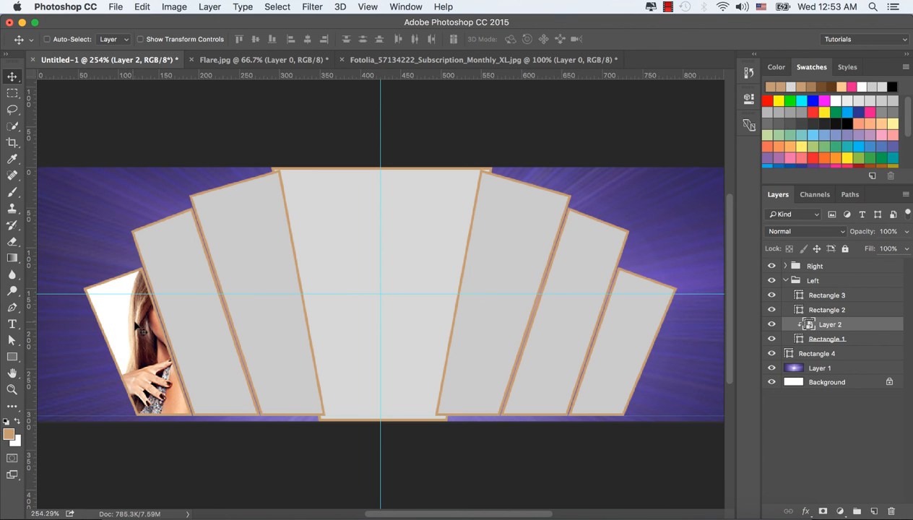
- Rotate the clipped portrait by -15 degrees and reposition it so the face fills the outermost left block
key(super+t)
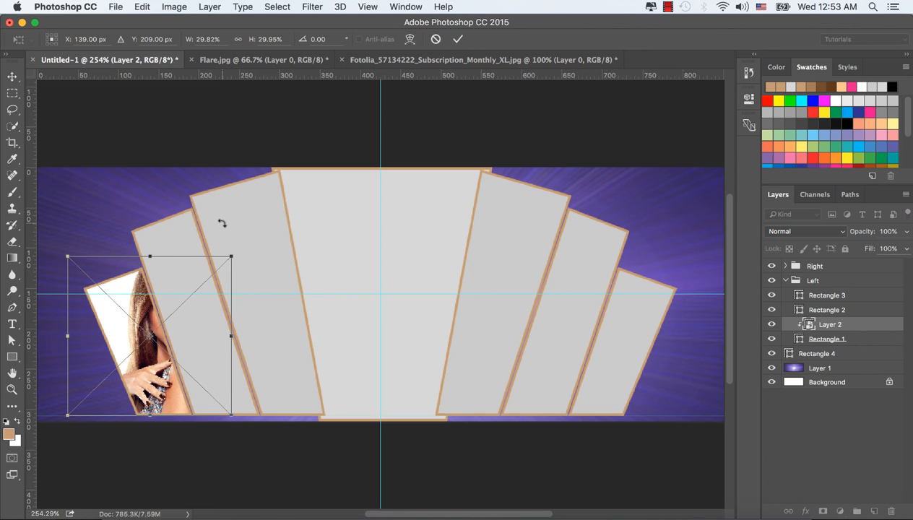
drag(221, 224, 204, 187)
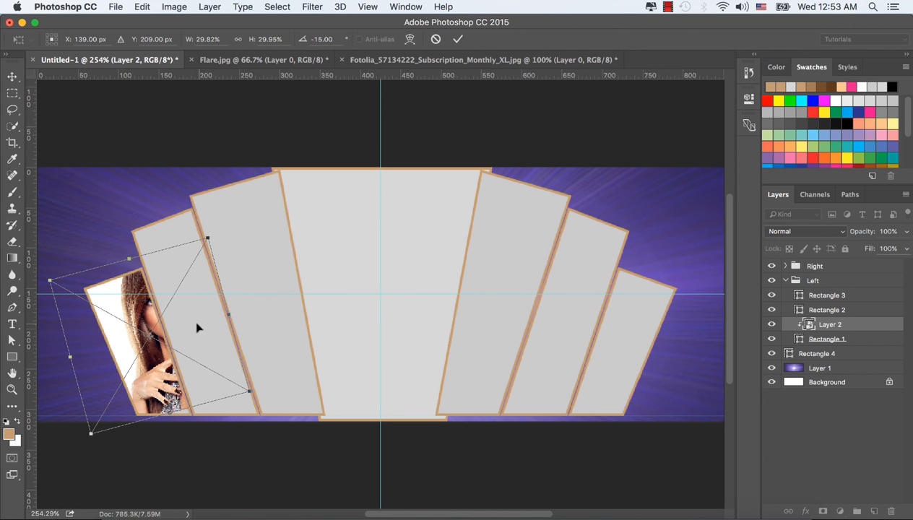
drag(199, 329, 180, 324)
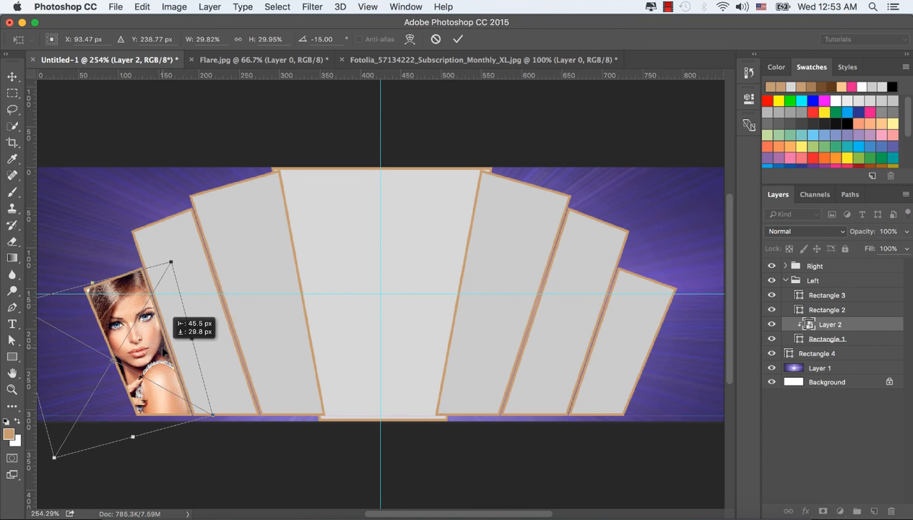
click(456, 40)
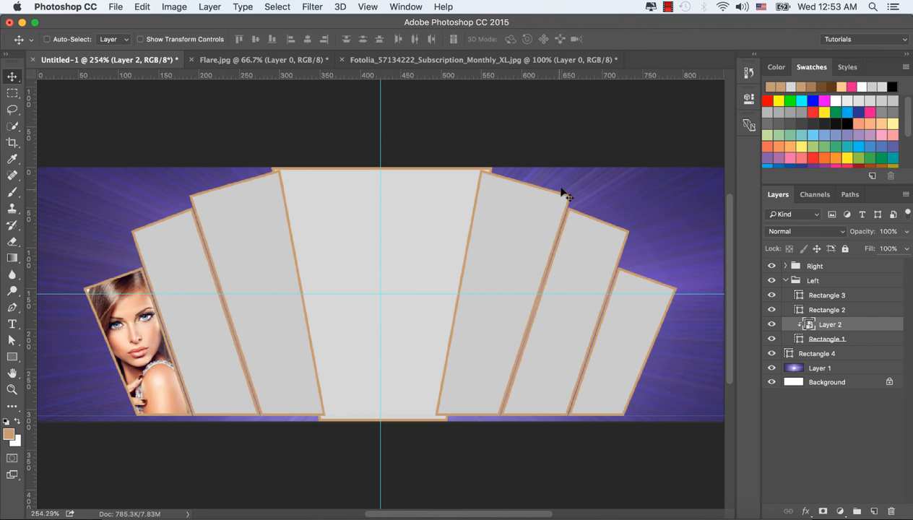
- Switch to Finder and open the dark-haired portrait Fotolia_57317807_Subscription_Monthly_XXL.jpg in Photoshop
click(121, 514)
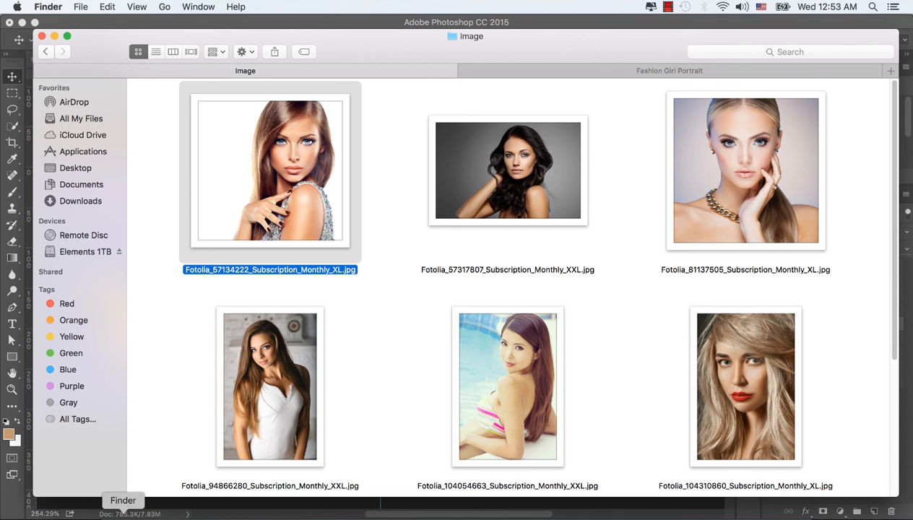
click(517, 148)
right_click(516, 154)
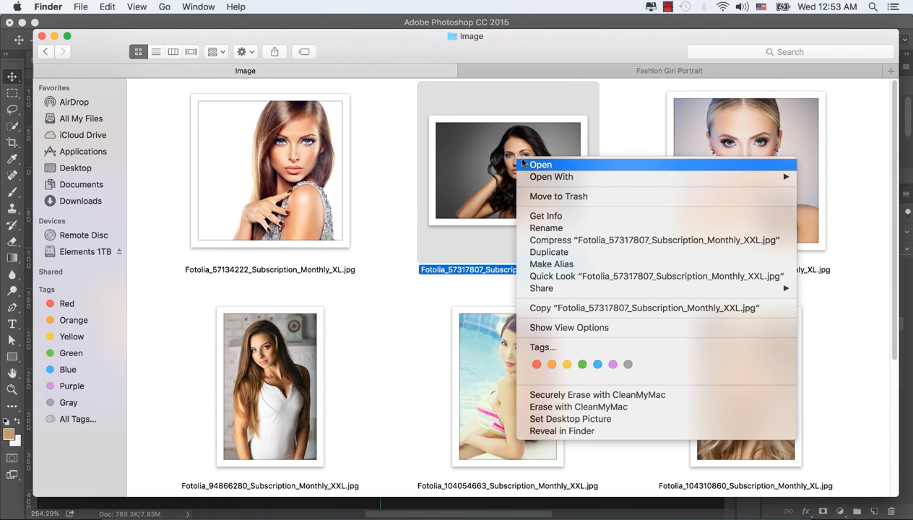
mouse_move(588, 178)
click(487, 197)
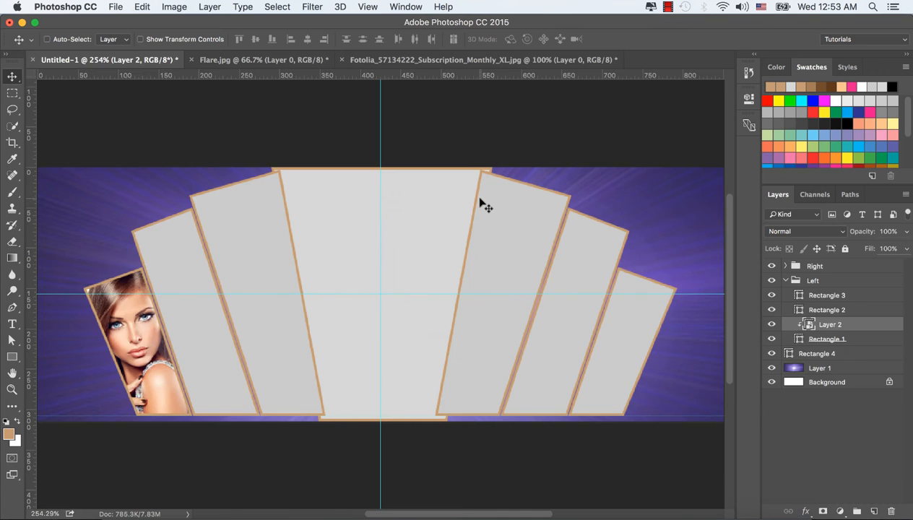
- Convert the dark-haired portrait's background to a smart object and bring it into the Untitled-1 cover
right_click(865, 270)
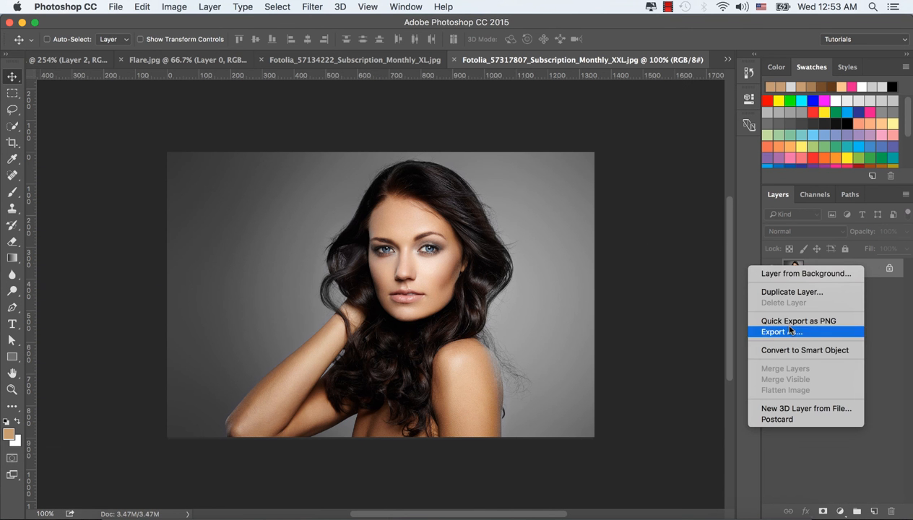
click(778, 345)
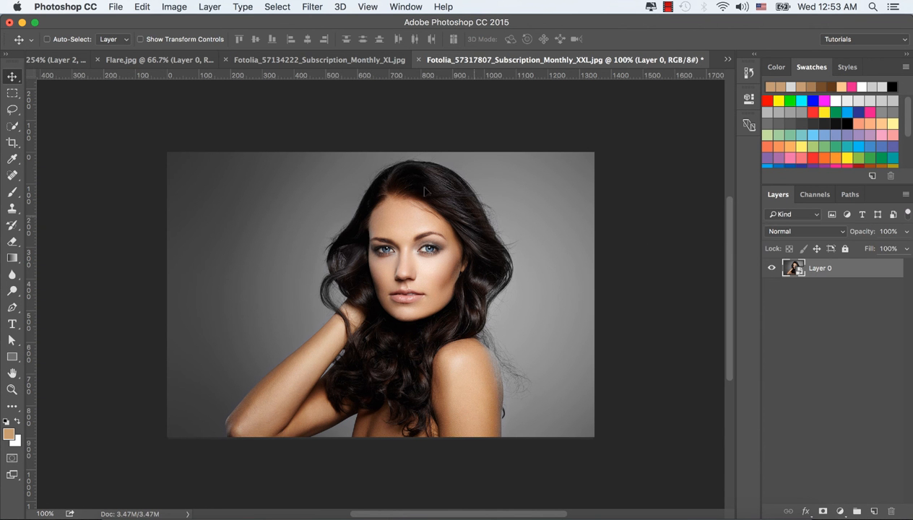
drag(479, 229, 68, 65)
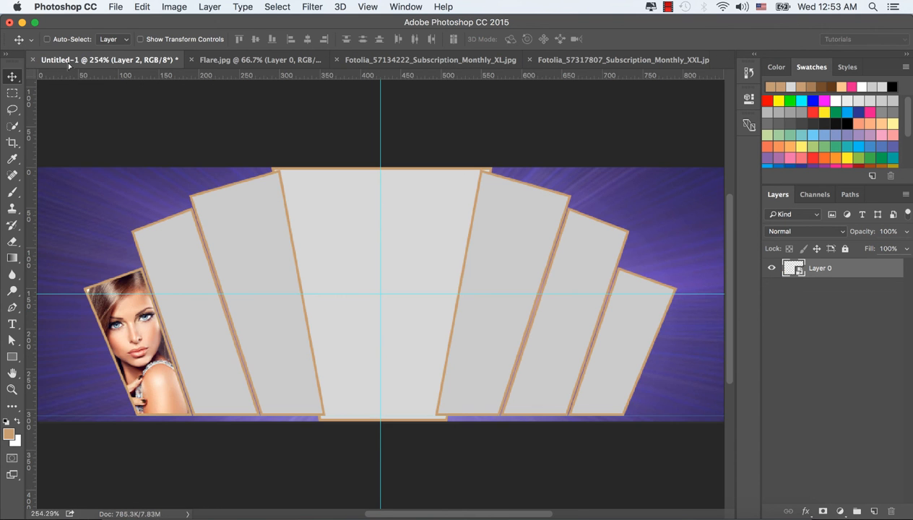
drag(274, 311, 281, 310)
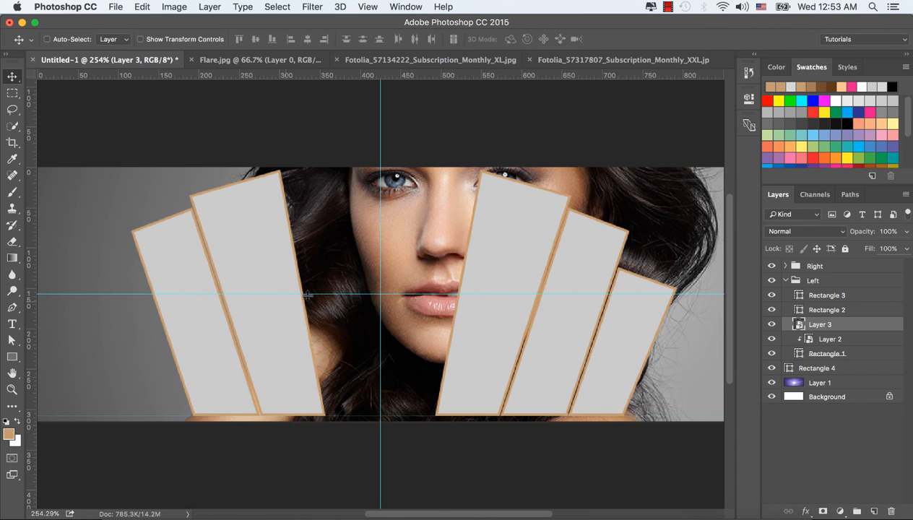
mouse_move(438, 283)
mouse_down()
mouse_move(429, 300)
mouse_move(423, 285)
mouse_up()
key(z)
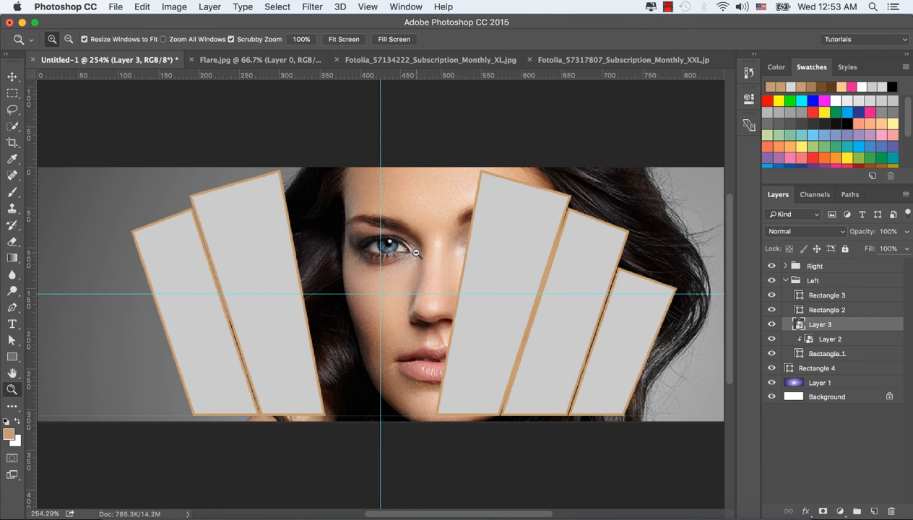
alt+click(416, 253)
alt+click(375, 290)
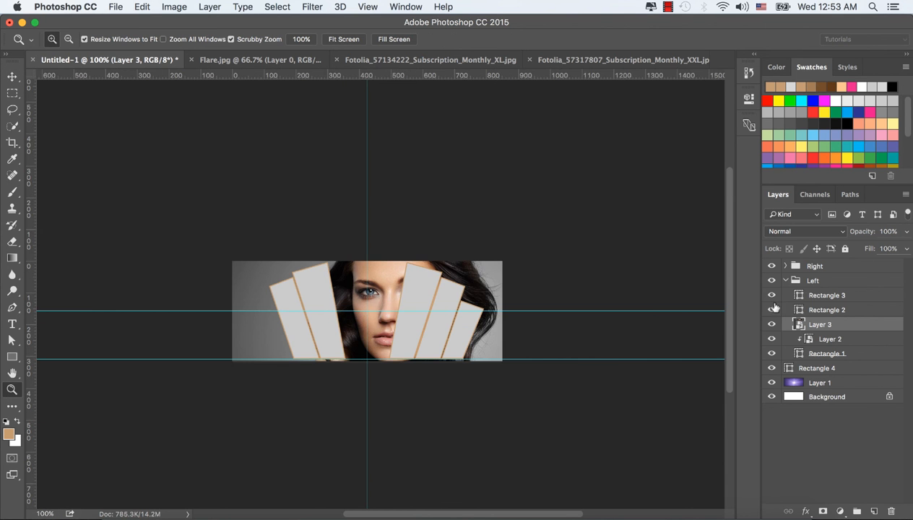
right_click(855, 326)
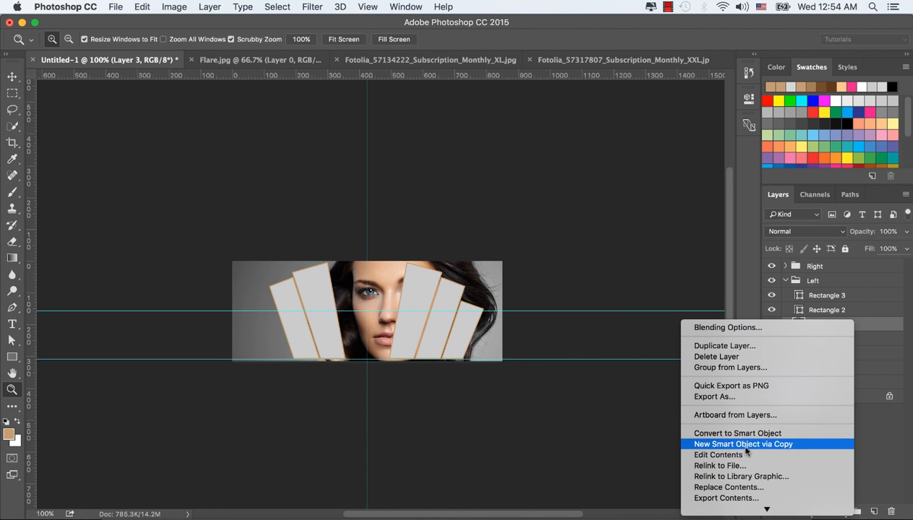
scroll(748, 487, down, 4)
scroll(751, 482, down, 2)
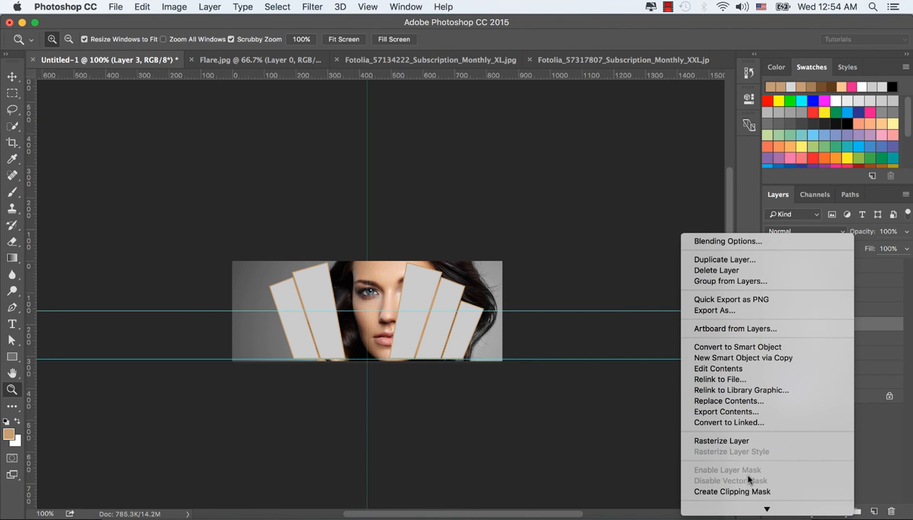
click(758, 490)
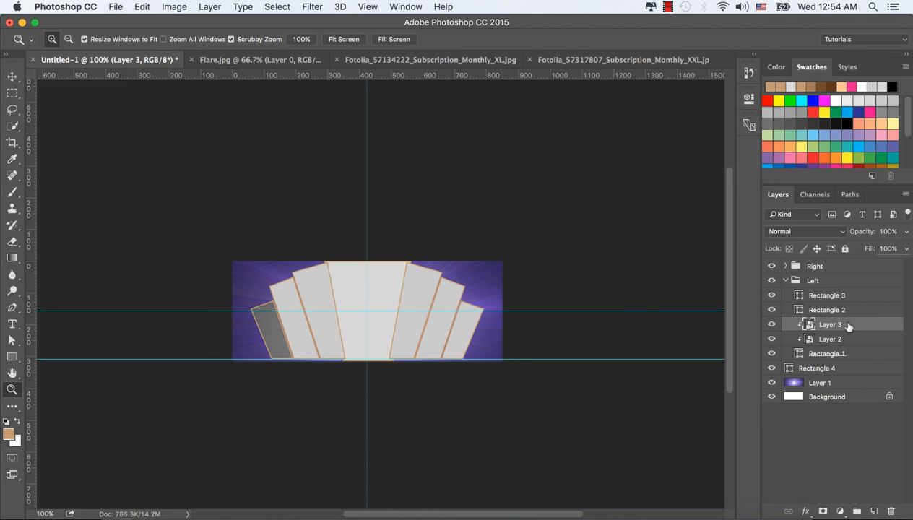
- Move the dark-haired portrait's layer directly above Rectangle 2 and clip it to that rectangle
drag(849, 326, 848, 309)
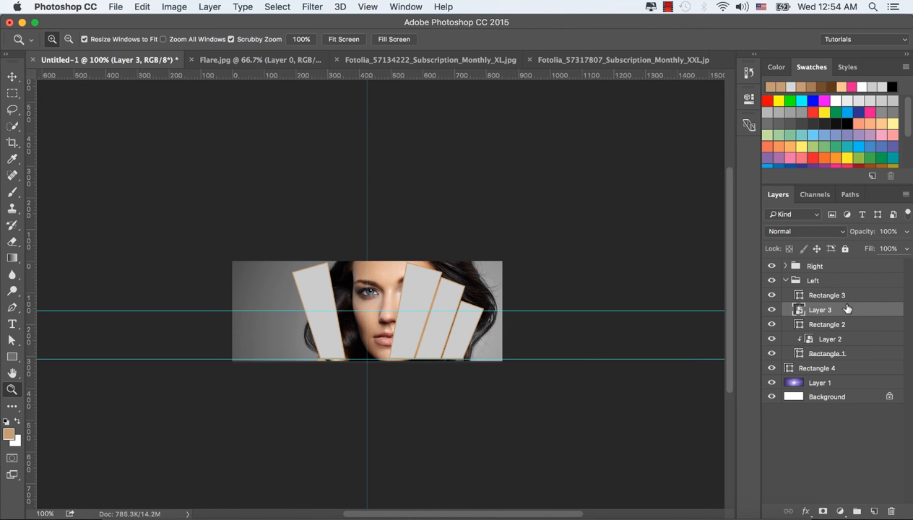
right_click(848, 309)
scroll(758, 473, down, 3)
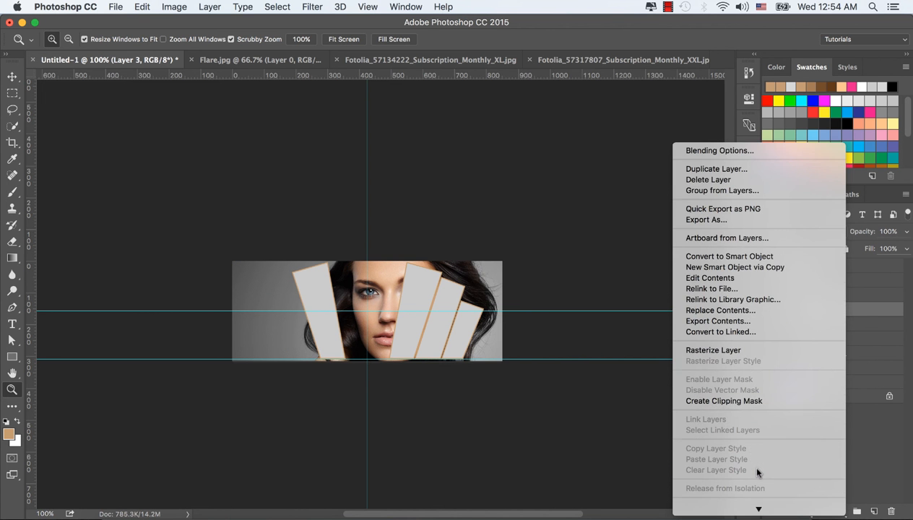
click(746, 401)
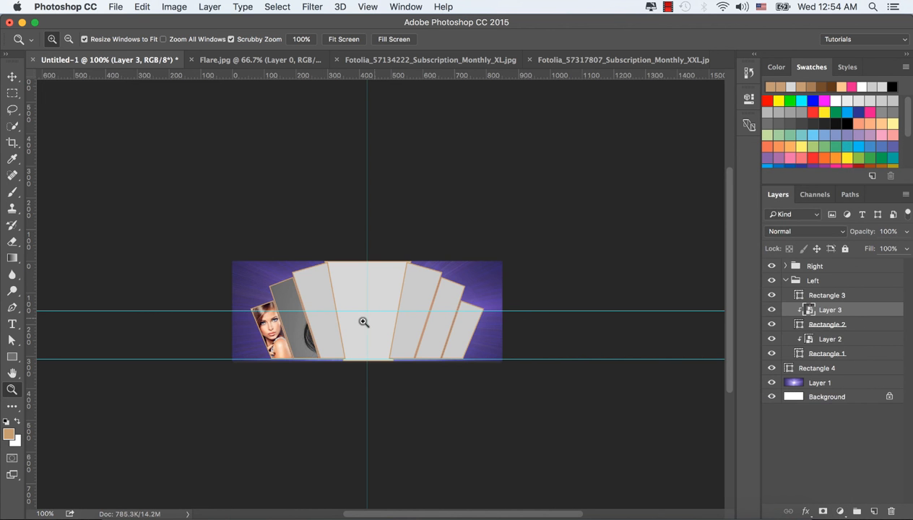
- Scale the clipped dark-haired portrait down to about 46% with Free Transform
key(super+t)
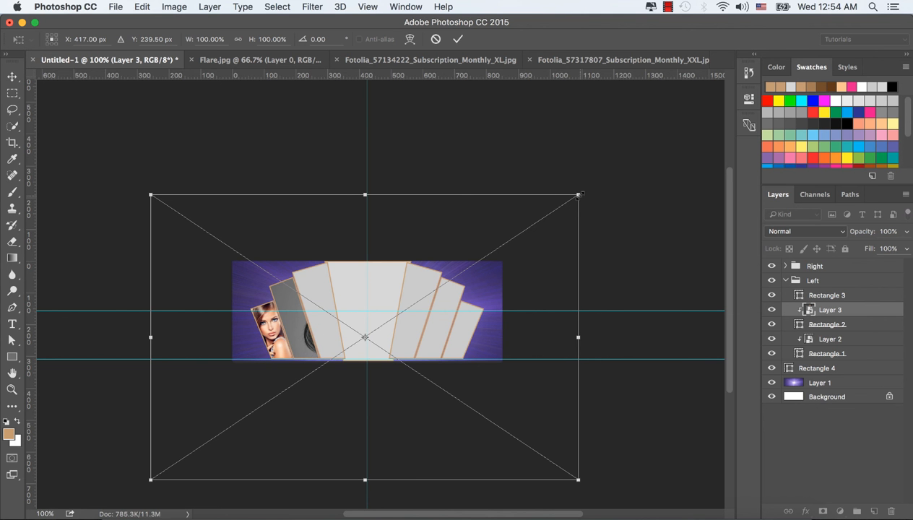
drag(578, 194, 462, 271)
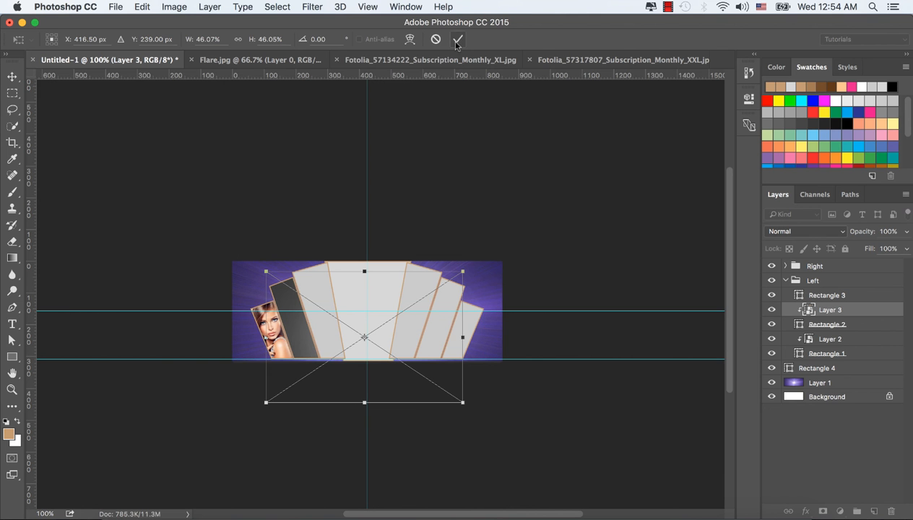
click(456, 41)
- Shift the portrait toward the middle block of the "Left" group and scale it down to about 35%
key(z)
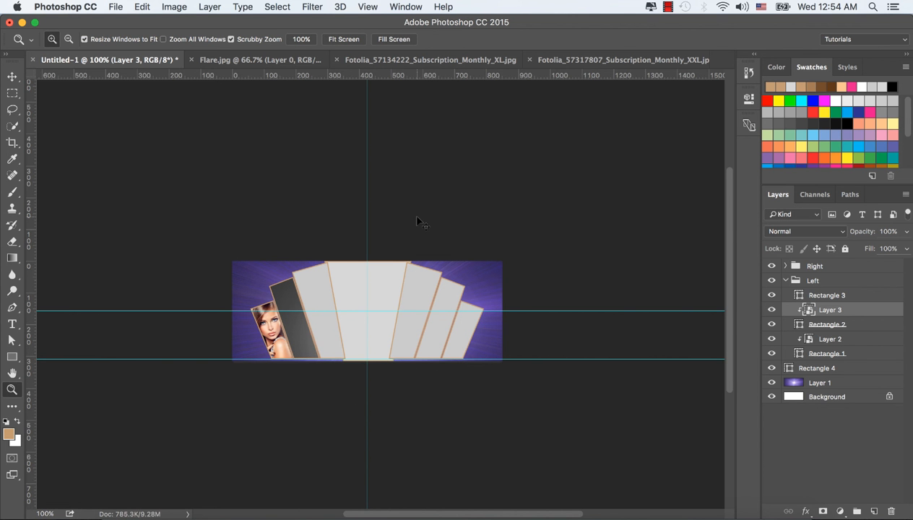
key(super+0)
key(v)
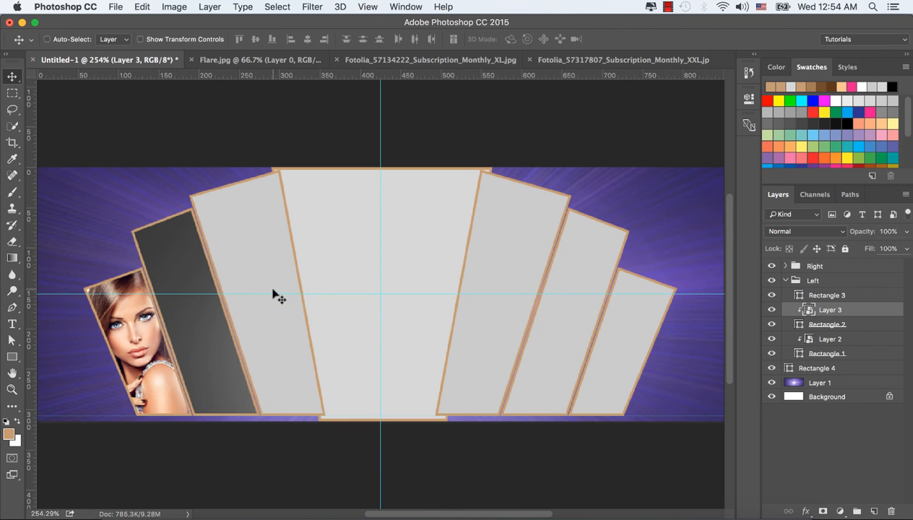
drag(226, 325, 161, 321)
key(super+t)
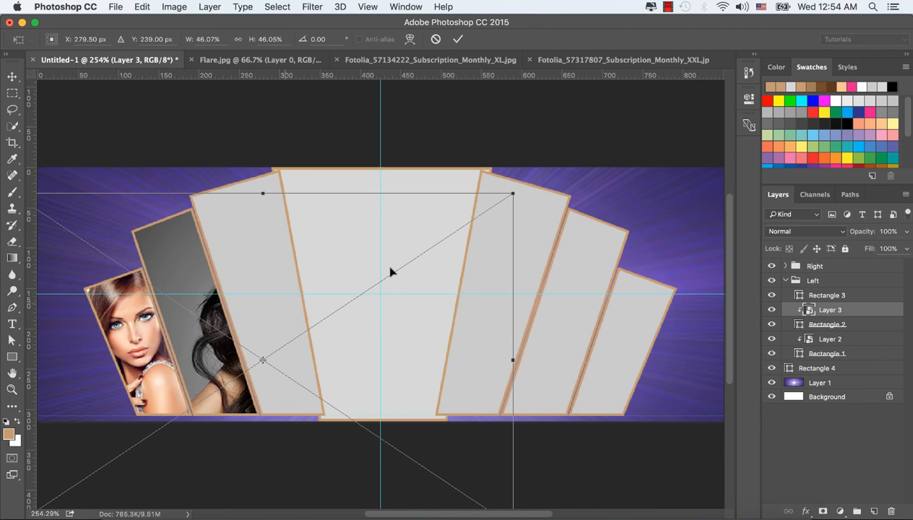
drag(512, 195, 365, 227)
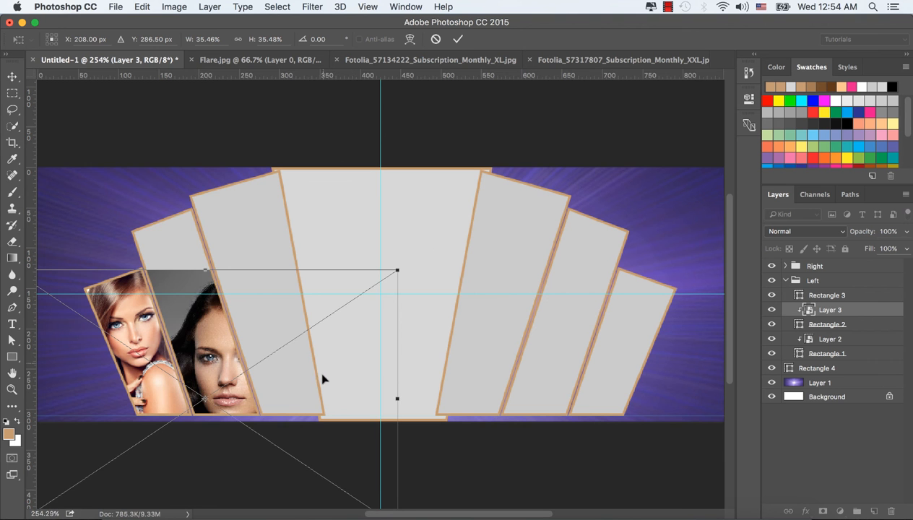
drag(322, 377, 270, 313)
- Reduce the portrait to about 28.6% and position it so the face fills the Rectangle 2 block
drag(352, 201, 284, 247)
drag(211, 353, 248, 312)
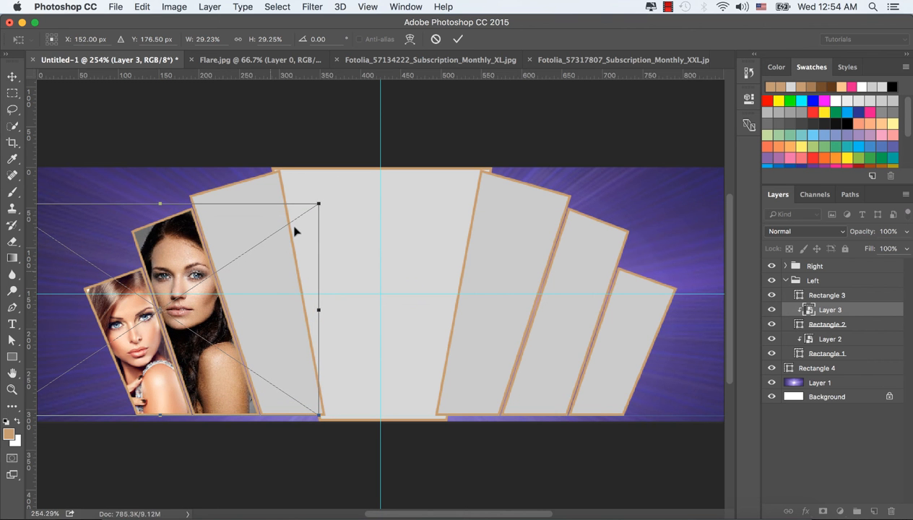
mouse_move(316, 204)
mouse_down()
mouse_move(287, 212)
mouse_move(304, 208)
mouse_up()
drag(232, 272, 247, 266)
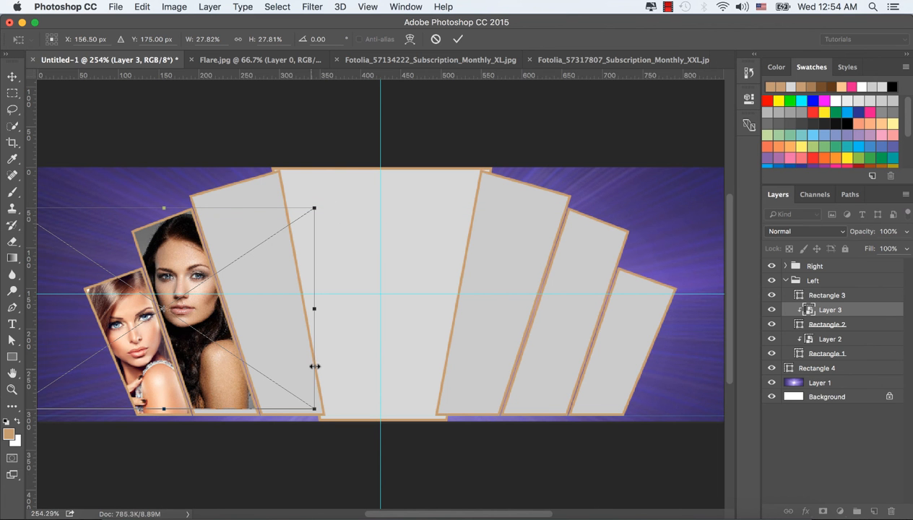
drag(313, 409, 322, 416)
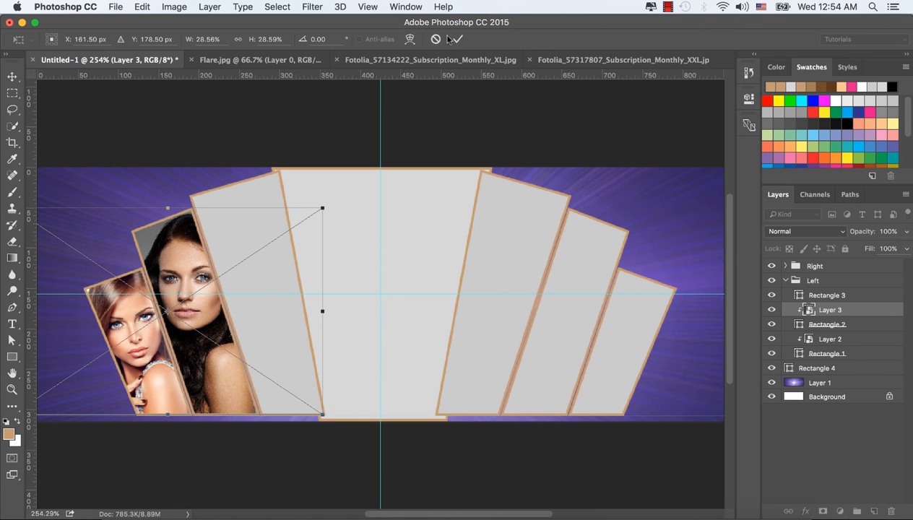
click(458, 39)
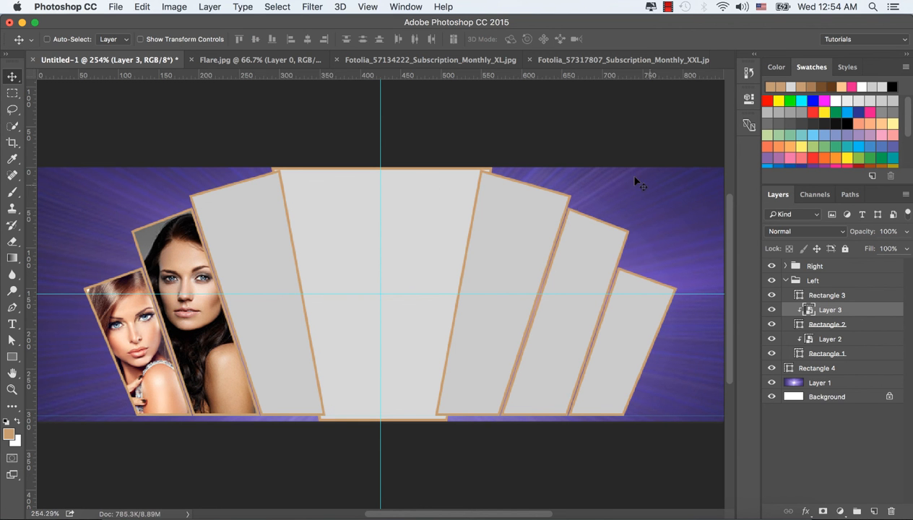
- Switch to Finder and open the poolside portrait Fotolia_104054663_Subscription_Monthly_XXL.jpg in Photoshop
click(122, 510)
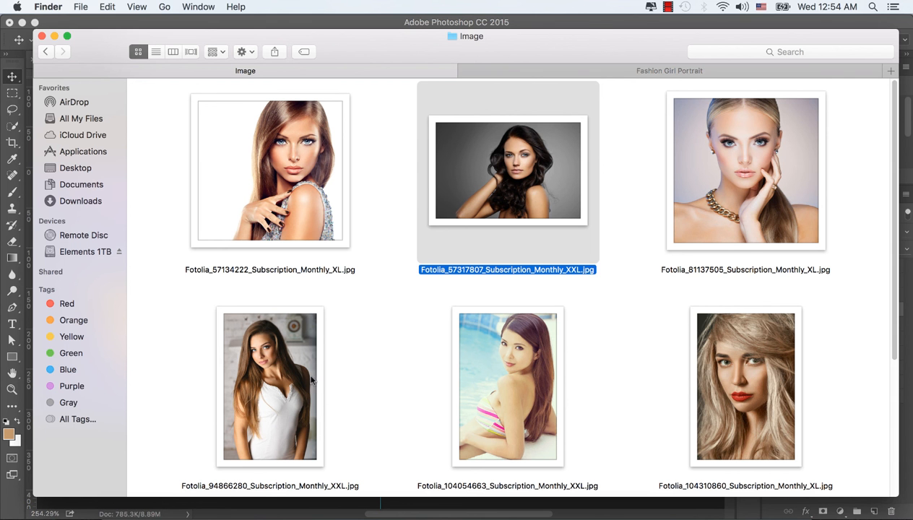
right_click(508, 372)
mouse_move(607, 252)
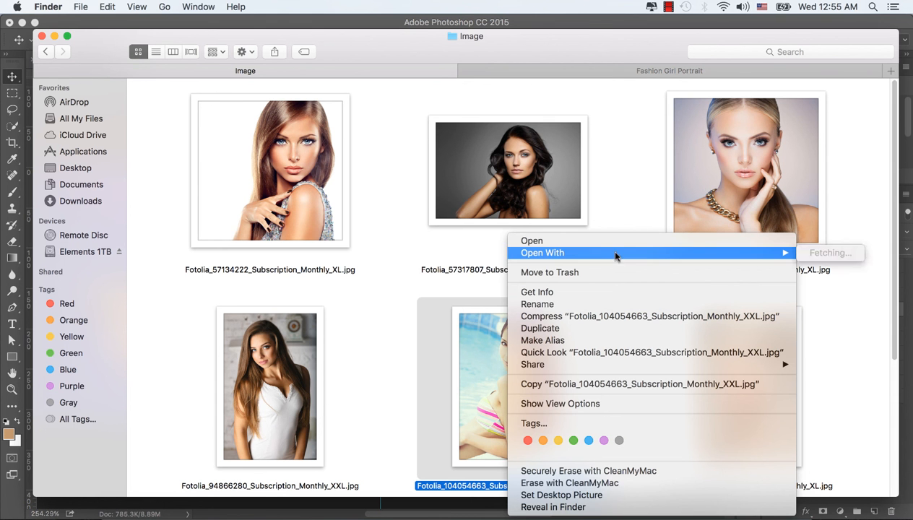
click(434, 275)
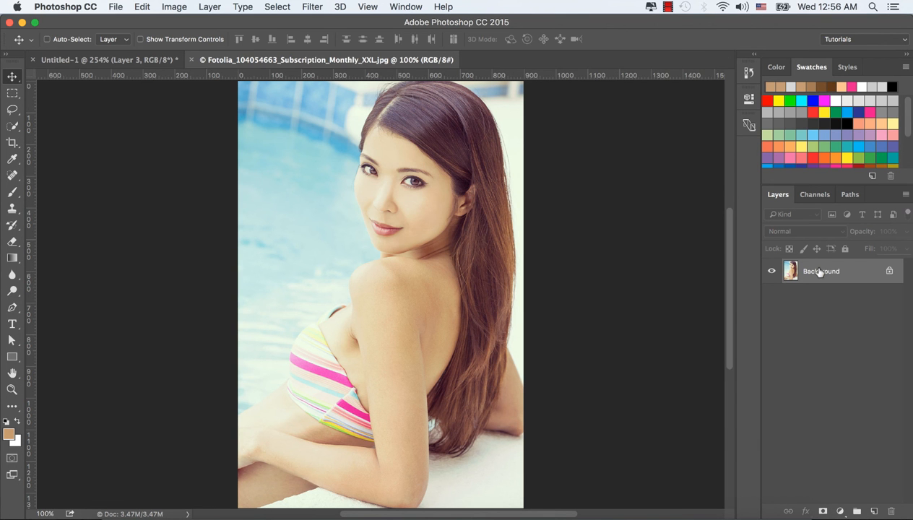
- Convert the poolside portrait's background to a smart object and bring it into the Untitled-1 cover
right_click(810, 268)
click(752, 351)
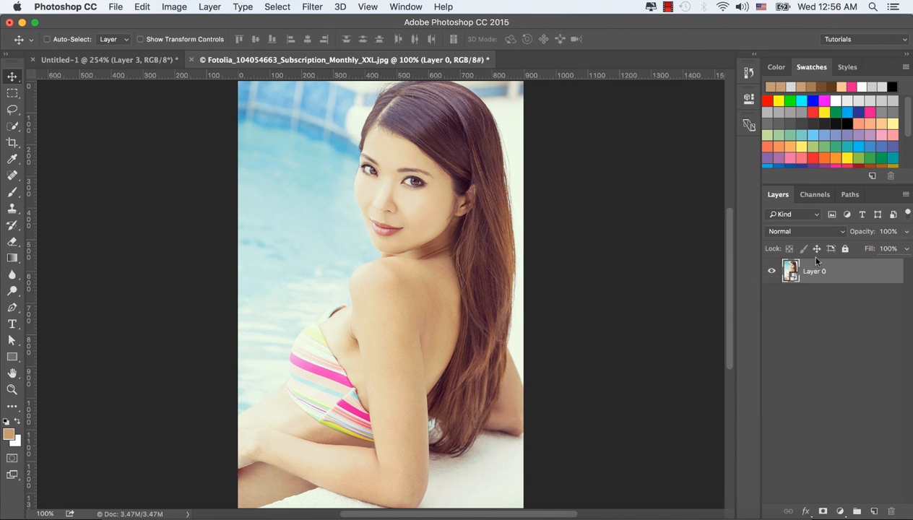
drag(474, 155, 125, 67)
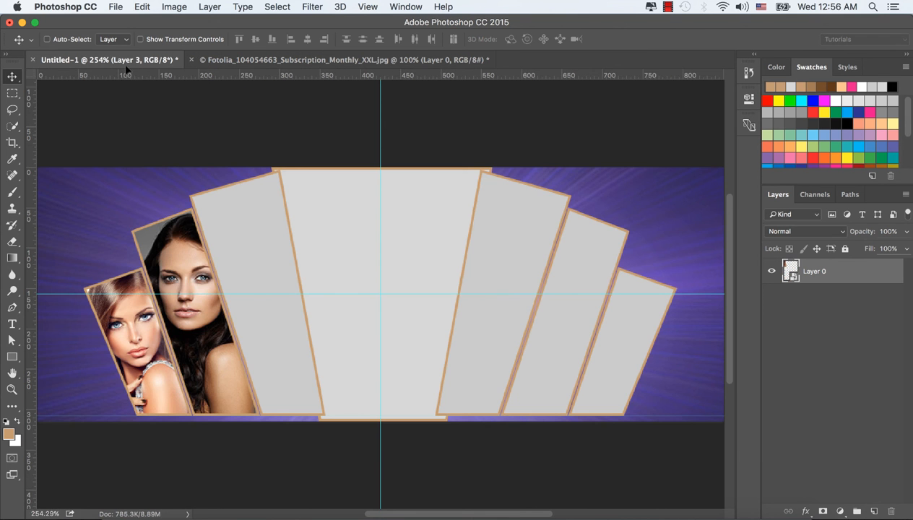
drag(150, 103, 170, 112)
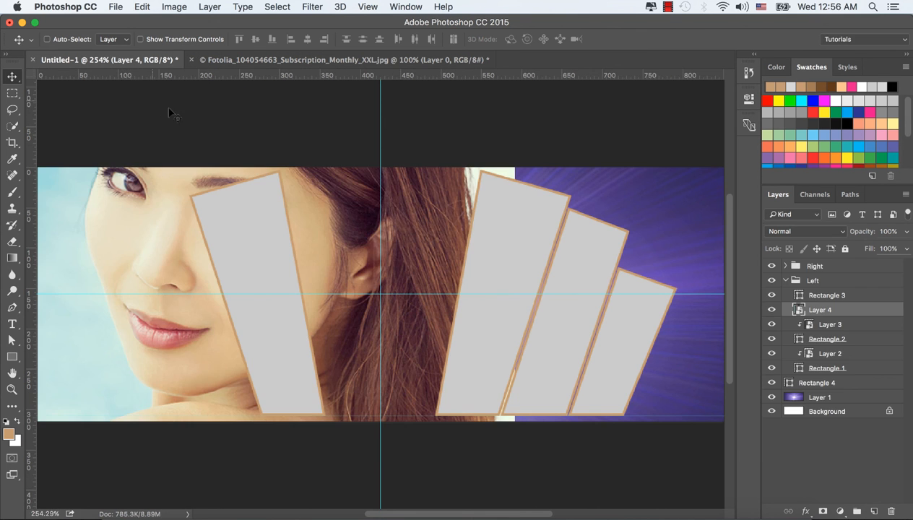
drag(344, 213, 546, 246)
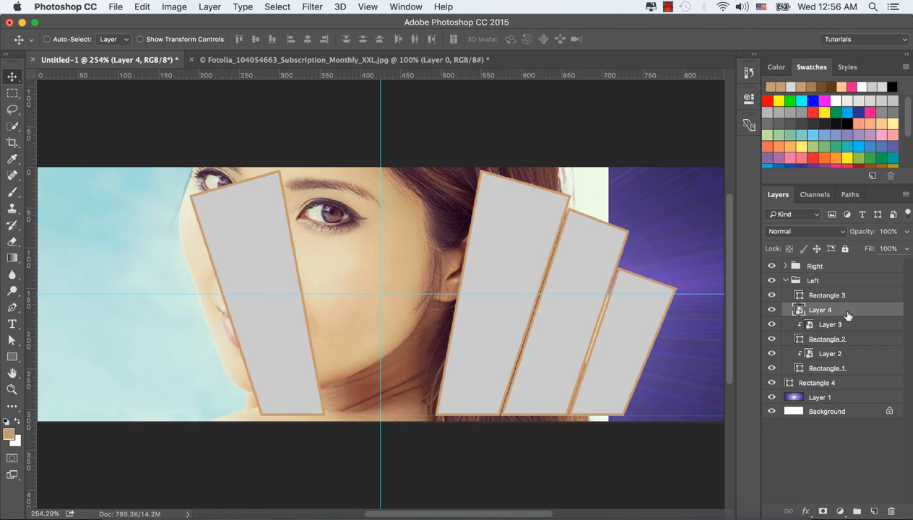
- Move the poolside portrait's layer directly above Rectangle 3 and clip it to that rectangle
drag(854, 314, 859, 293)
drag(408, 237, 483, 273)
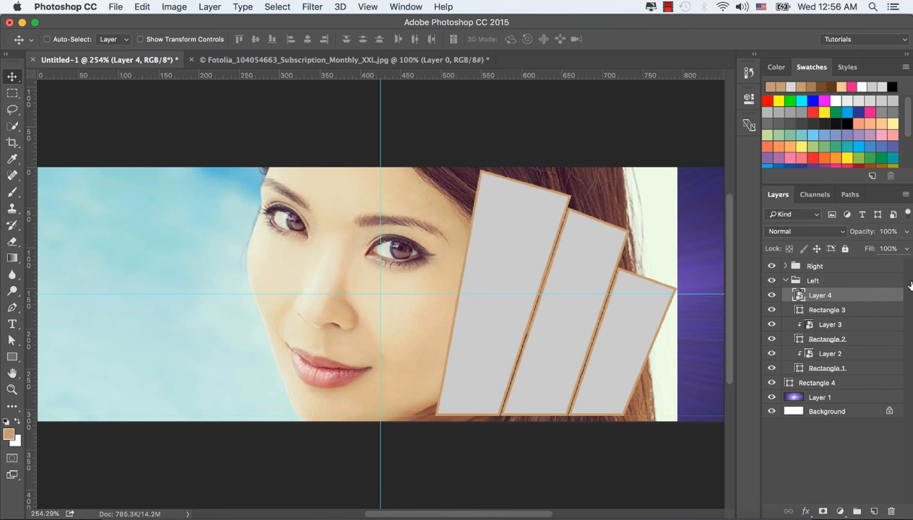
right_click(853, 294)
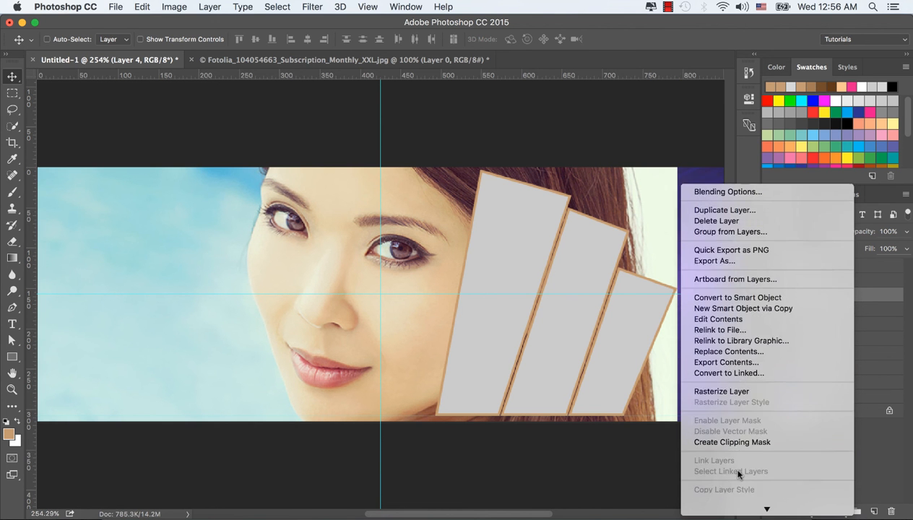
click(747, 400)
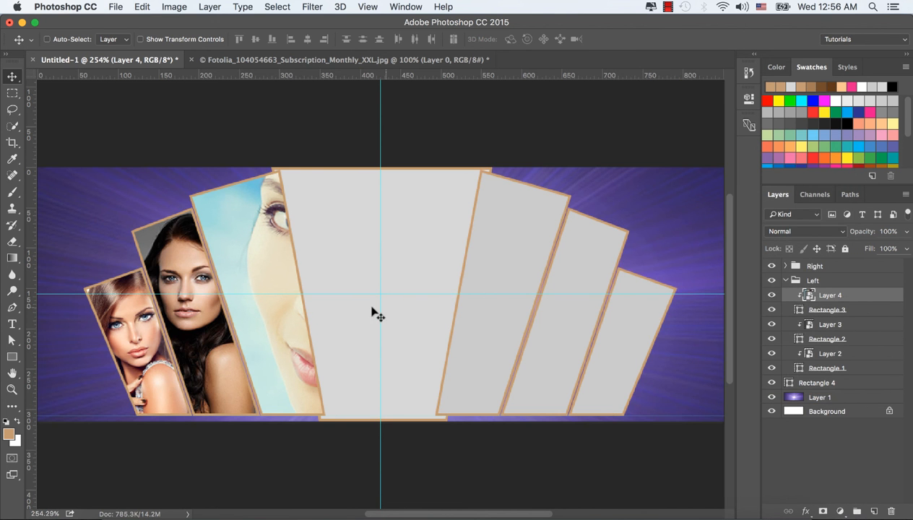
- Scale the poolside portrait to about 23.6% and position it so the face and back fill the left Rectangle 3 block
drag(289, 304, 281, 307)
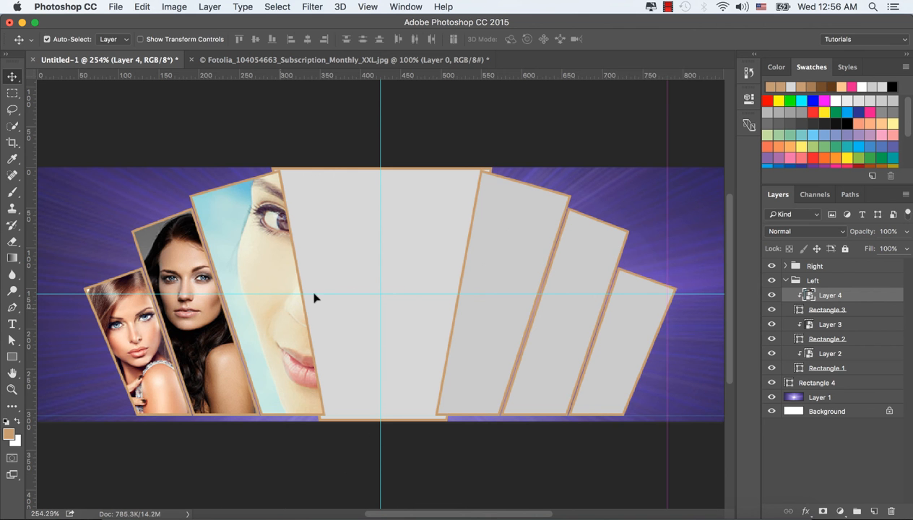
key(super+t)
drag(498, 144, 422, 146)
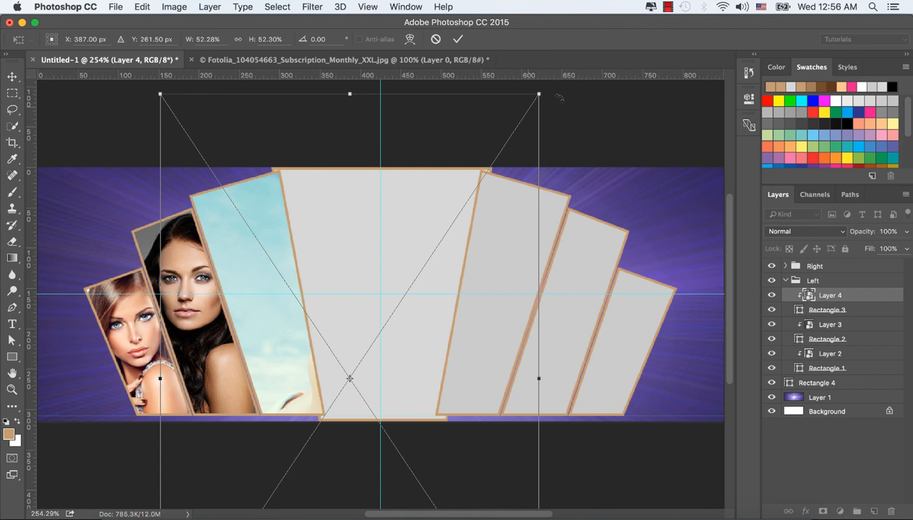
drag(541, 93, 432, 255)
drag(407, 353, 318, 272)
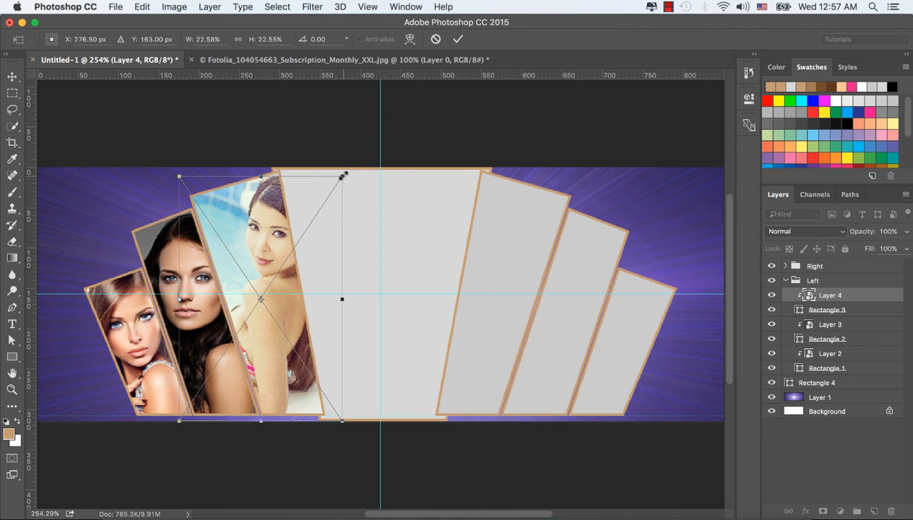
drag(343, 176, 349, 165)
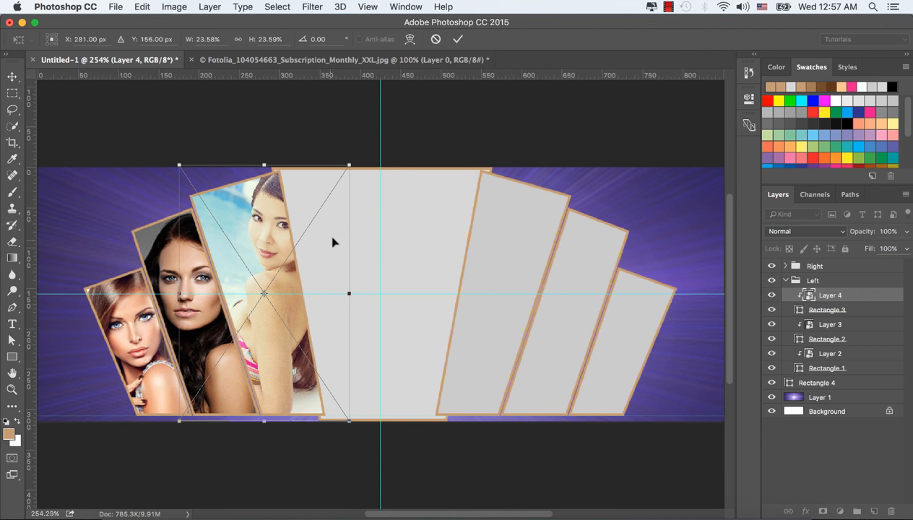
drag(332, 242, 321, 247)
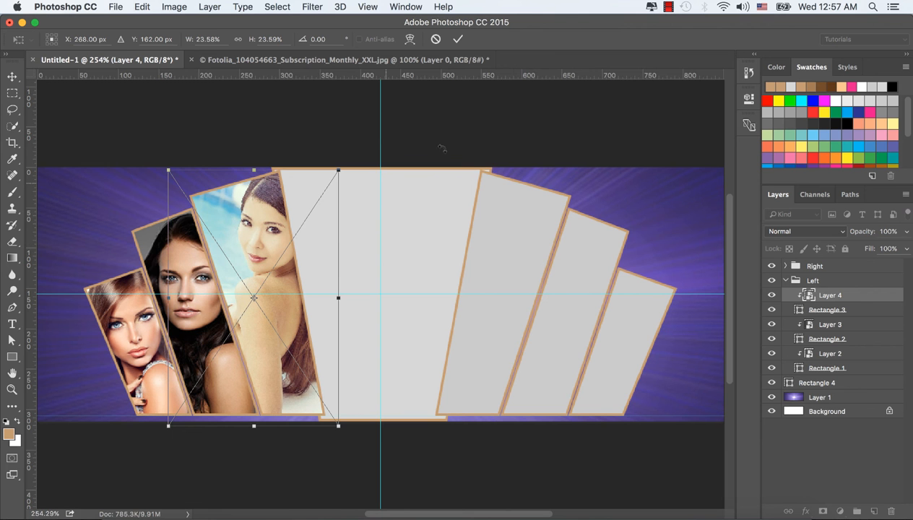
click(457, 40)
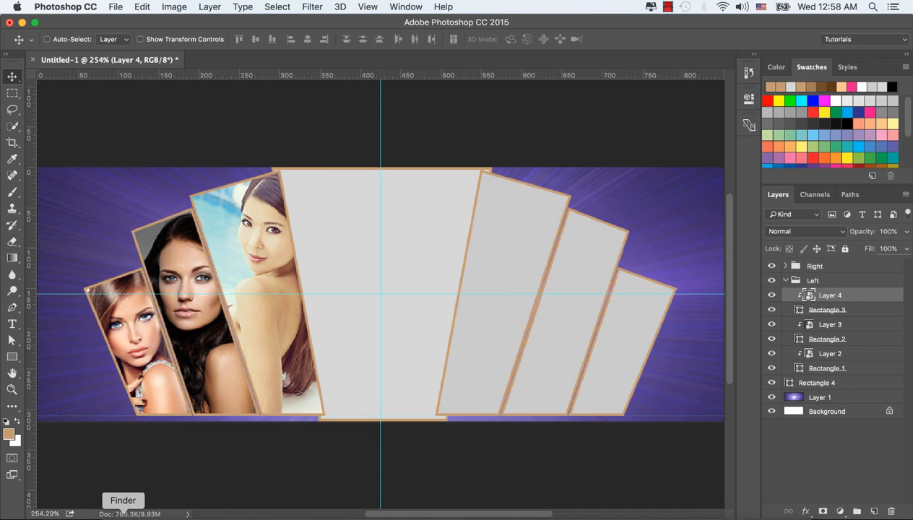
- Switch to Finder and open the white-top portrait Fotolia_94866280_Subscription_Monthly_XXL.jpg in Photoshop
click(123, 514)
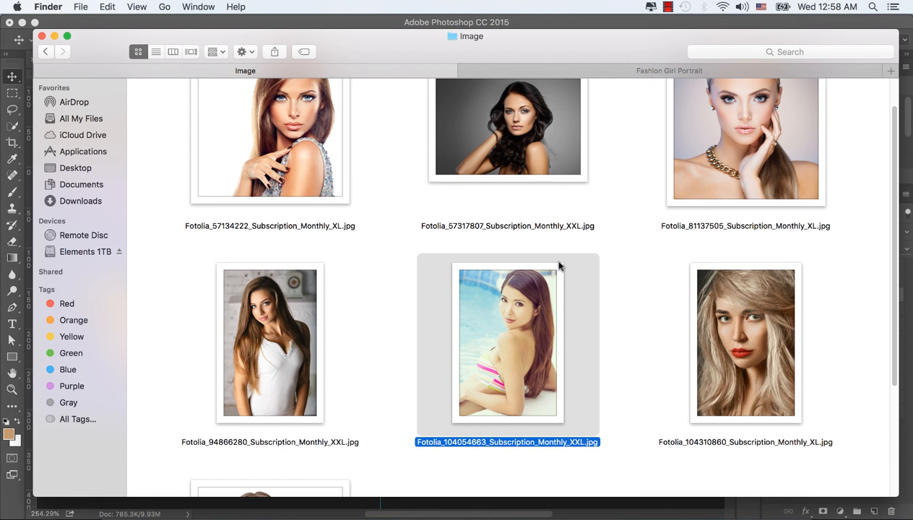
click(267, 312)
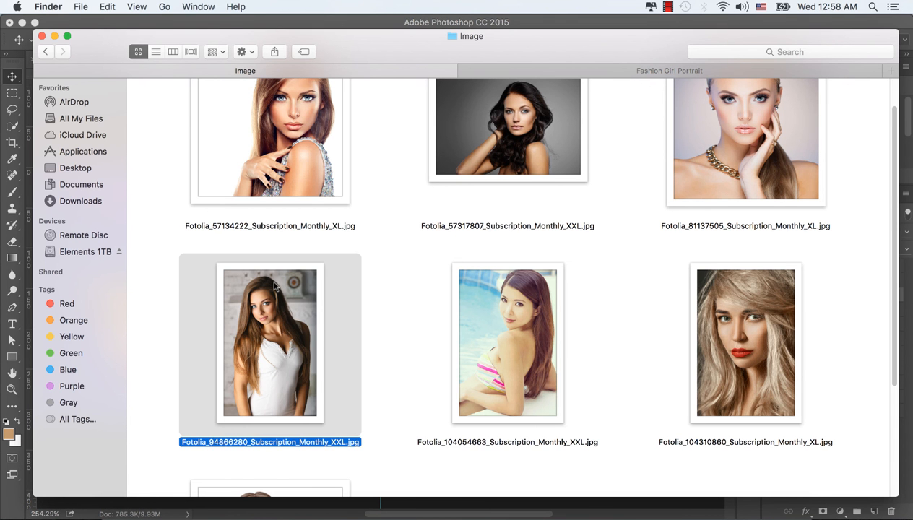
right_click(265, 311)
mouse_move(471, 258)
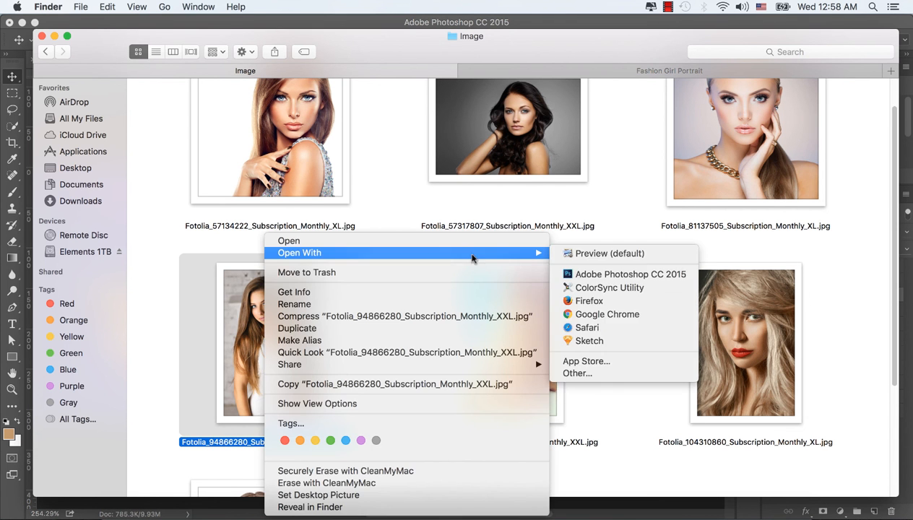
click(567, 274)
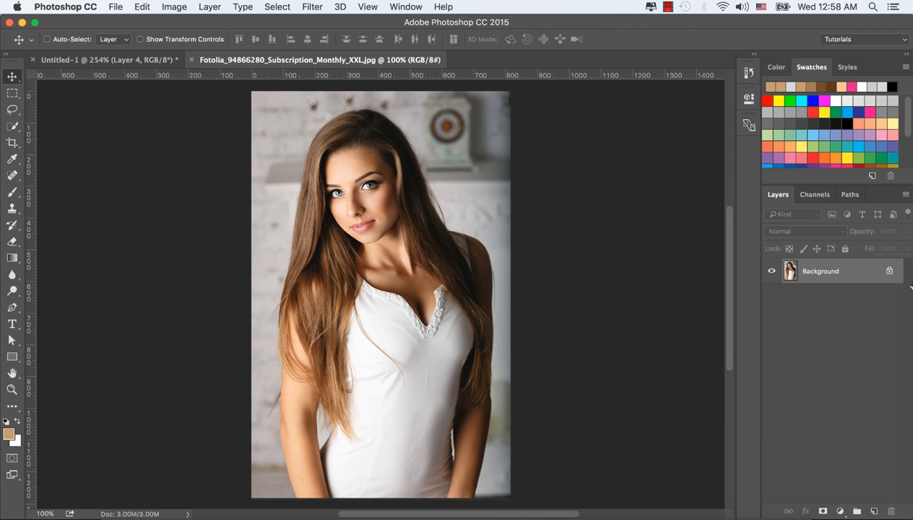
- Convert the white-top portrait's background to a smart object and bring it into the Untitled-1 cover
right_click(871, 269)
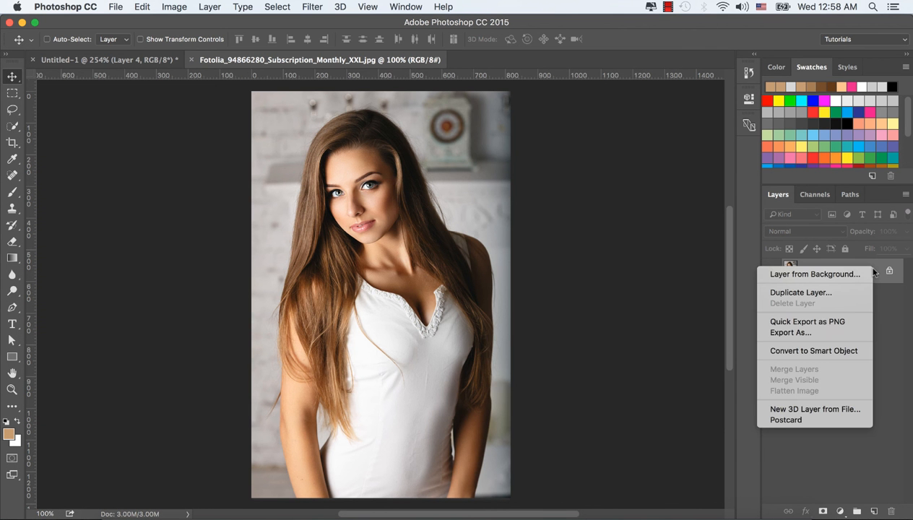
click(801, 350)
drag(346, 163, 130, 63)
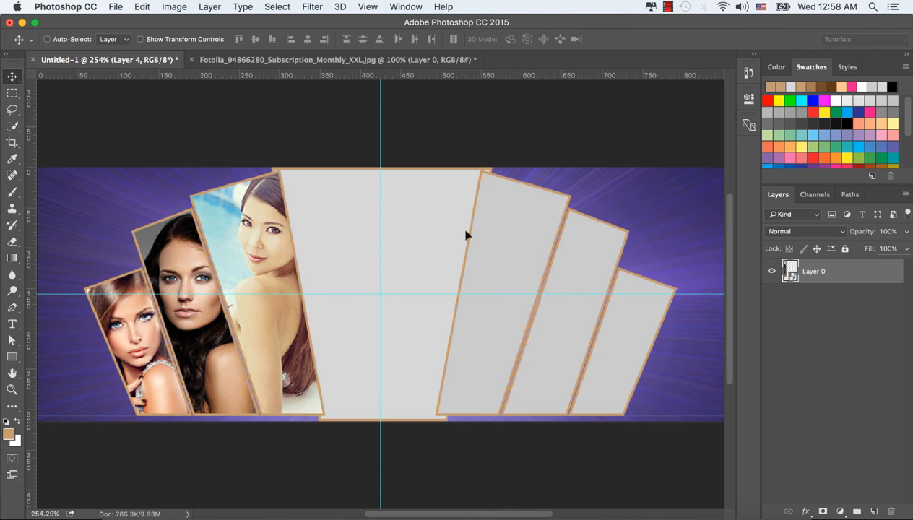
drag(531, 244, 533, 241)
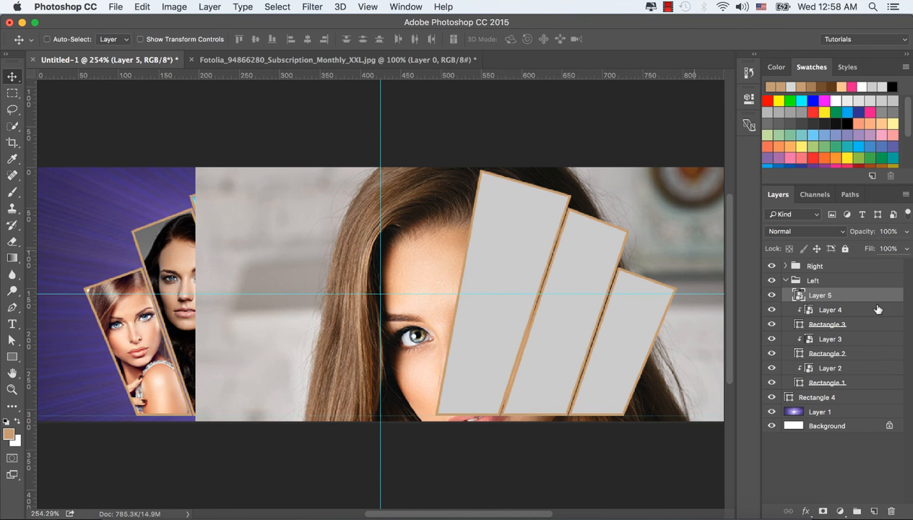
- Move the white-top portrait's layer into the Right group directly above Rectangle 1 and clip it to that rectangle
drag(851, 297, 845, 270)
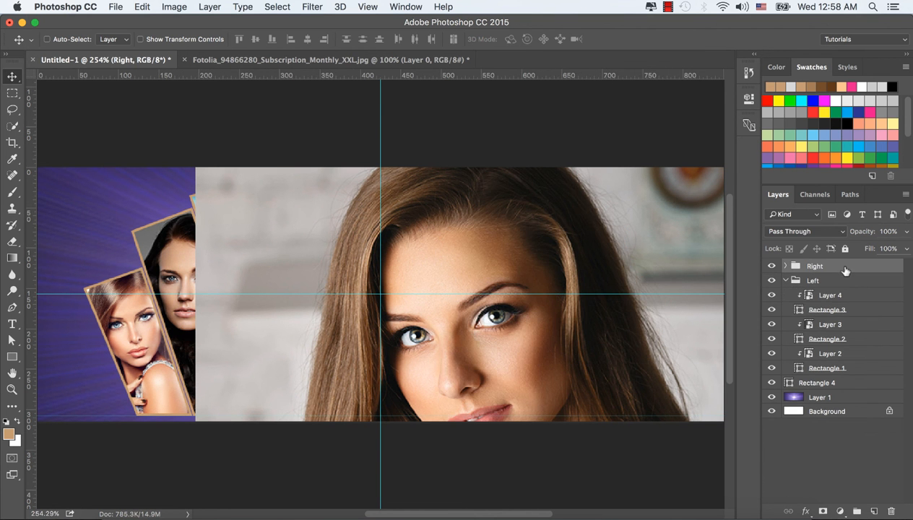
click(787, 266)
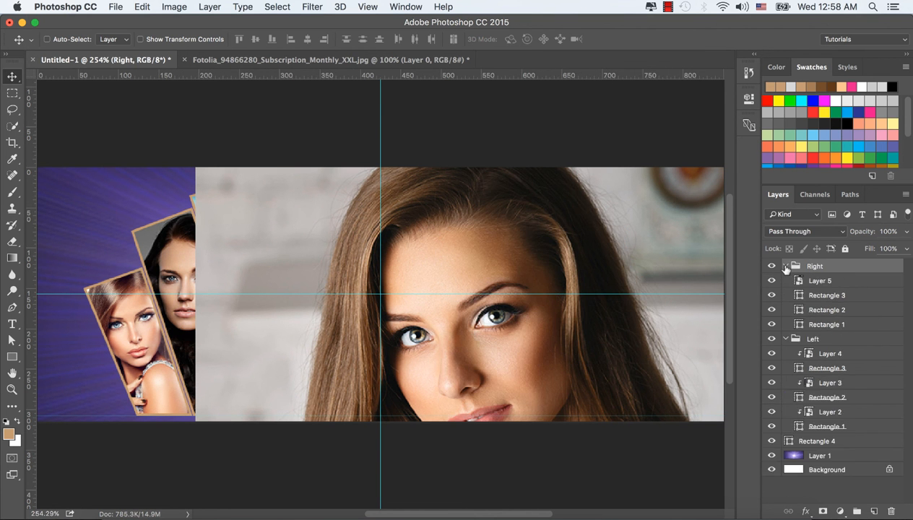
click(845, 282)
drag(845, 282, 847, 313)
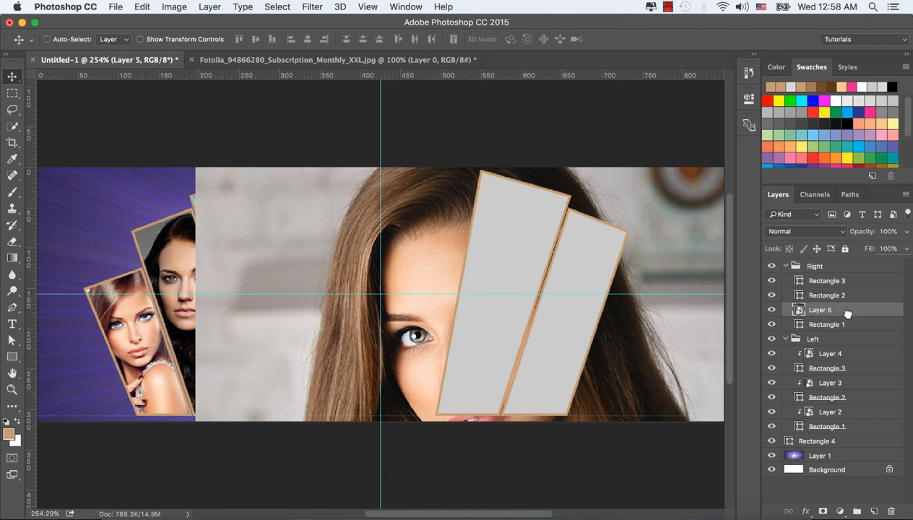
right_click(840, 314)
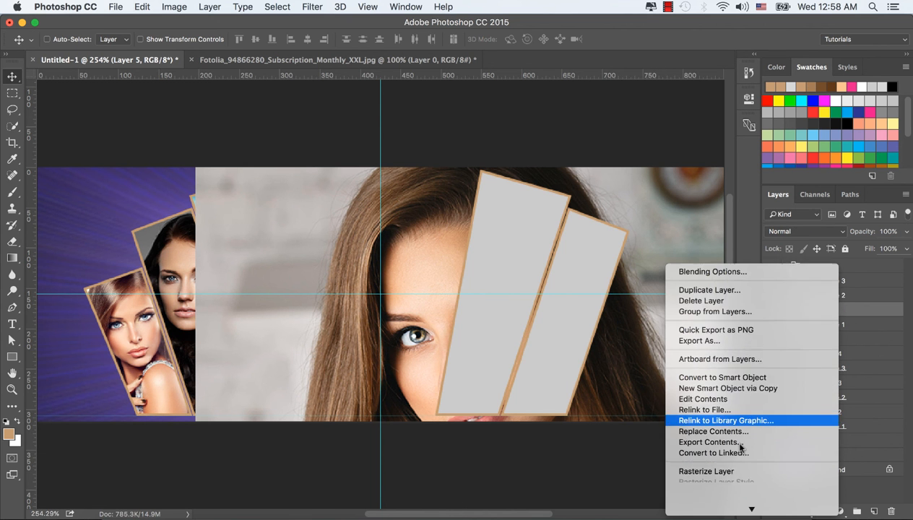
click(726, 478)
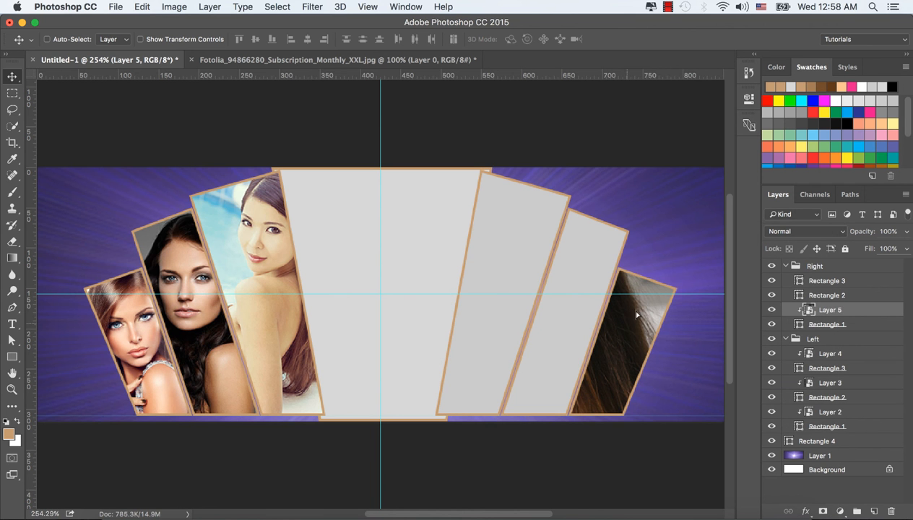
- Scale the white-top portrait to about 23.9%, rotate it 15° and position it so the face fills the right Rectangle 1 block
drag(637, 314, 647, 306)
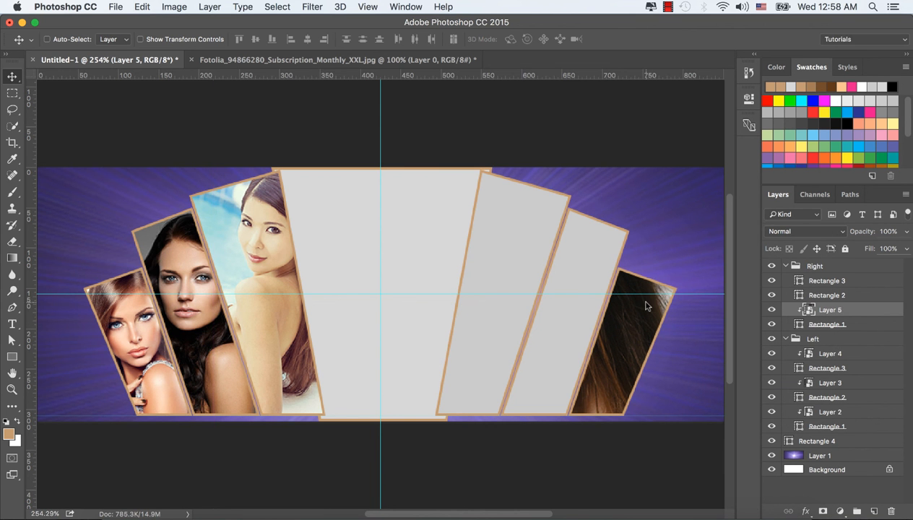
key(ctrl+t)
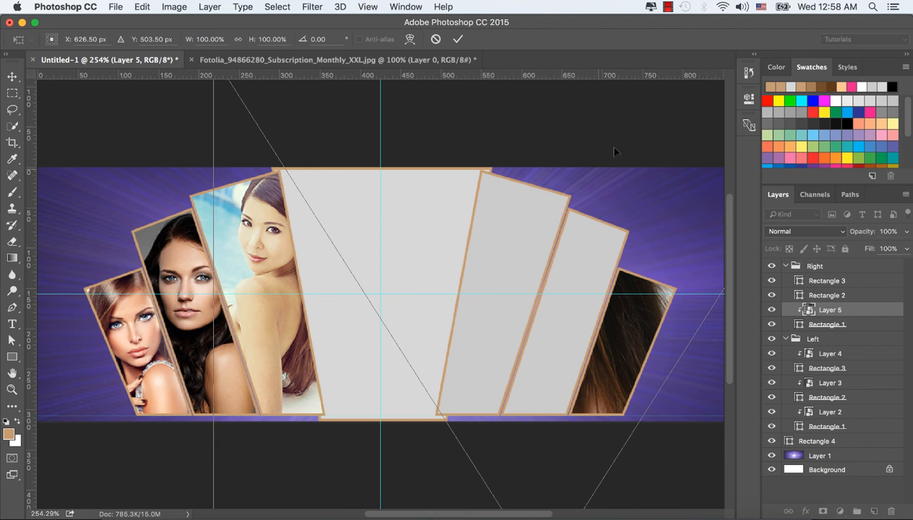
drag(610, 150, 588, 252)
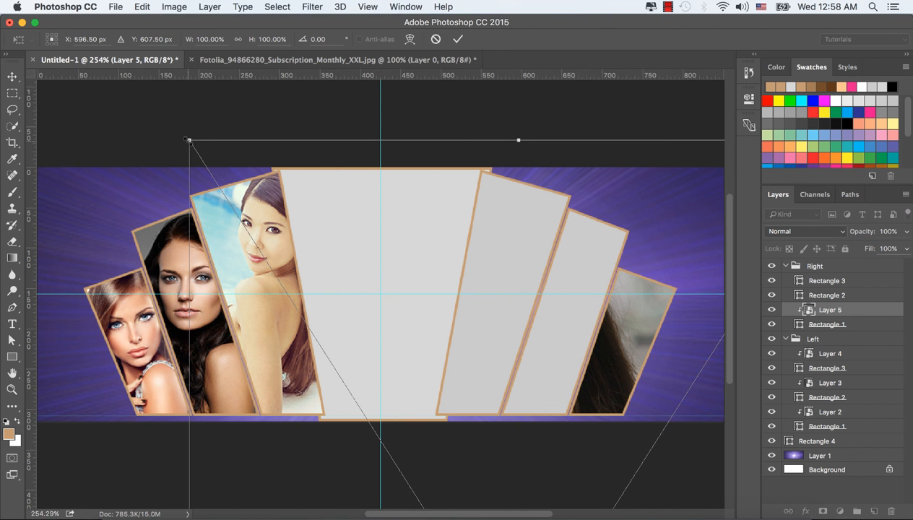
drag(188, 140, 486, 319)
drag(525, 473, 635, 291)
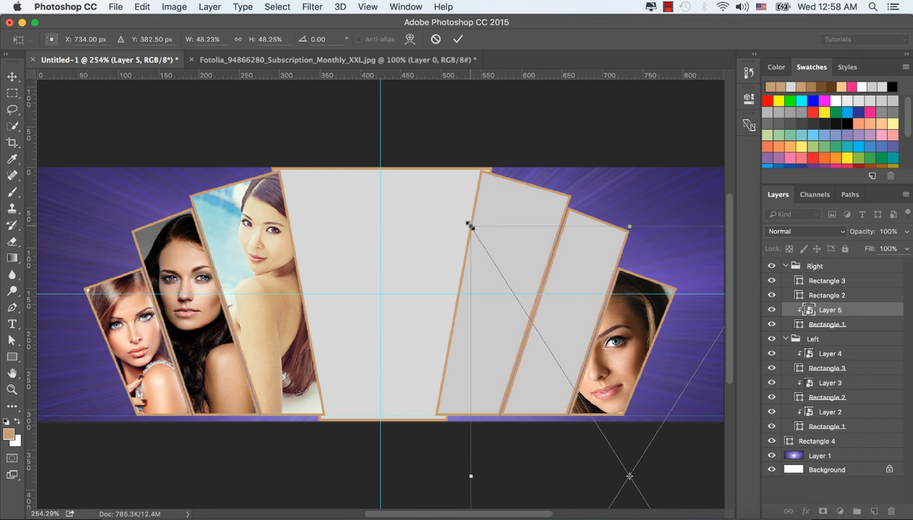
drag(471, 226, 536, 330)
drag(640, 372, 641, 274)
drag(536, 231, 552, 256)
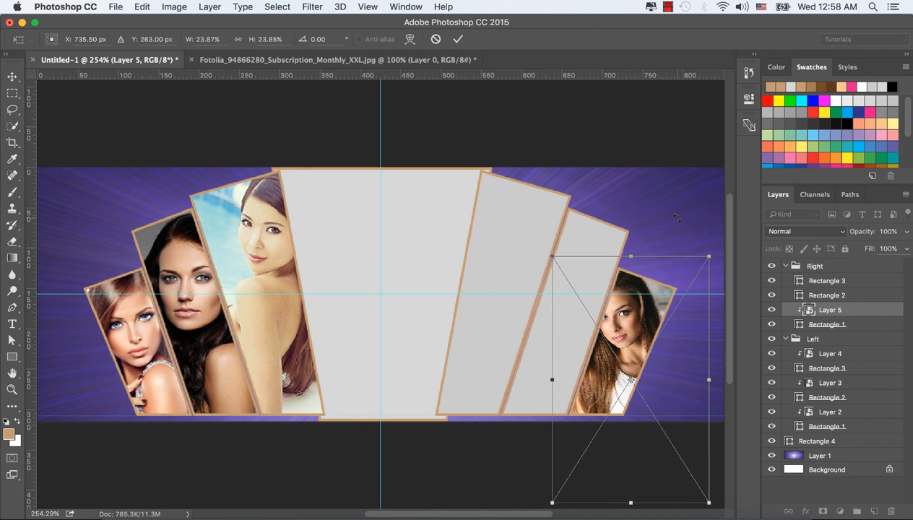
drag(697, 214, 712, 234)
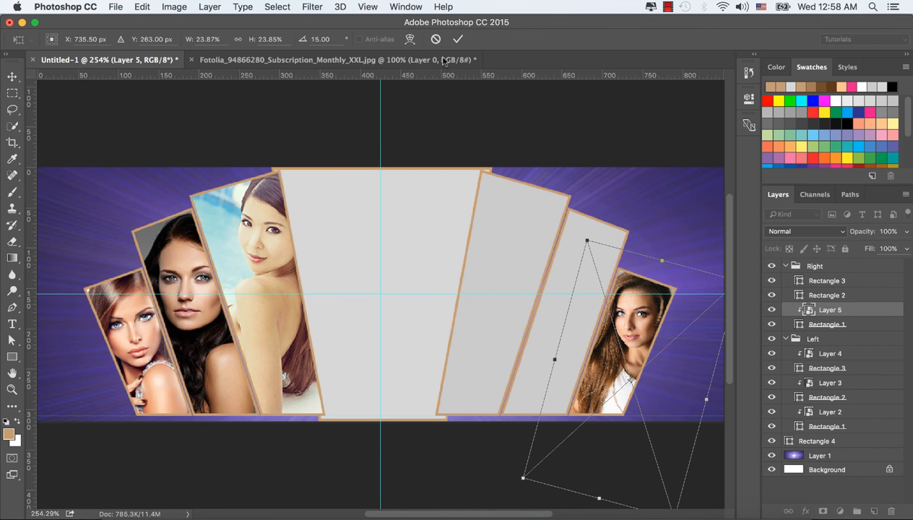
click(457, 39)
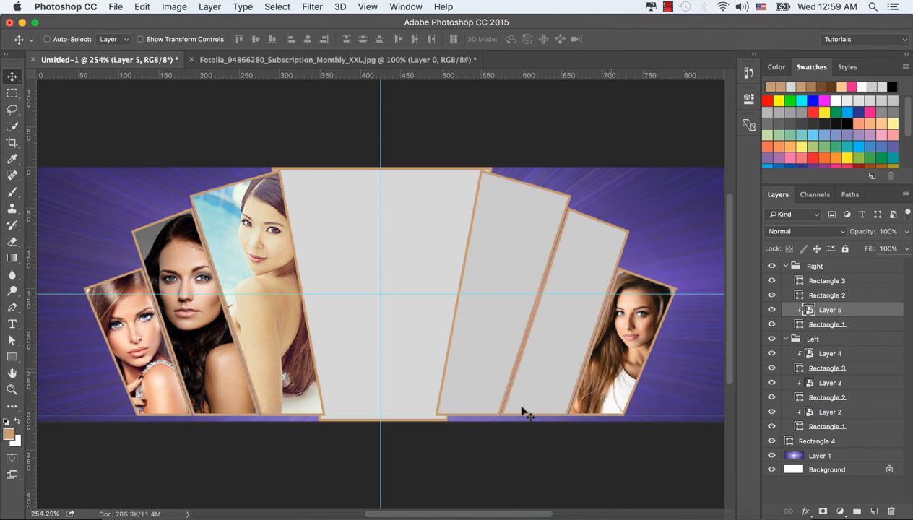
- Switch to Finder and open the blonde portrait Fotolia_104310860_Subscription_Monthly_XL.jpg in Photoshop
click(123, 515)
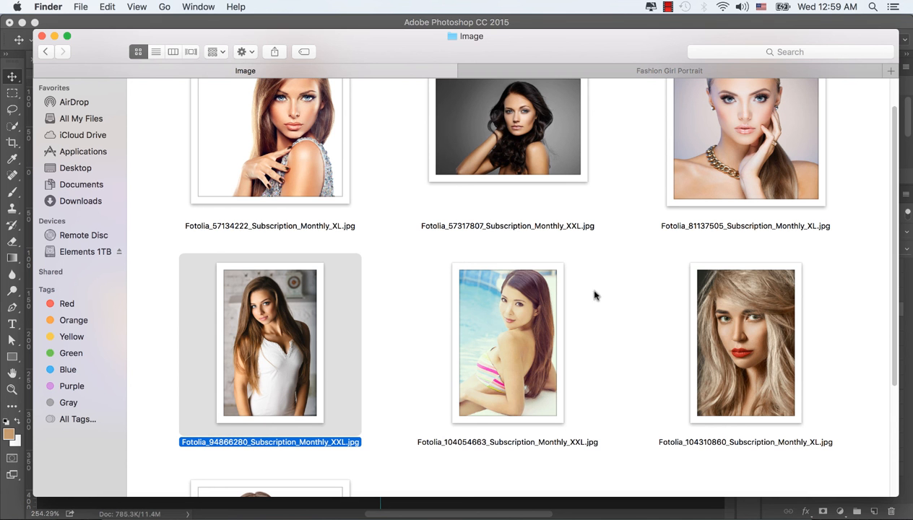
right_click(740, 318)
mouse_move(600, 253)
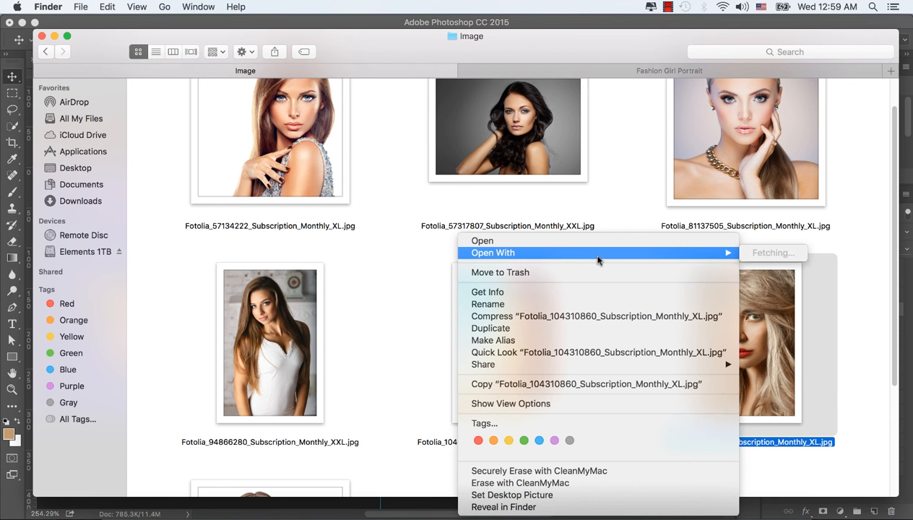
click(796, 276)
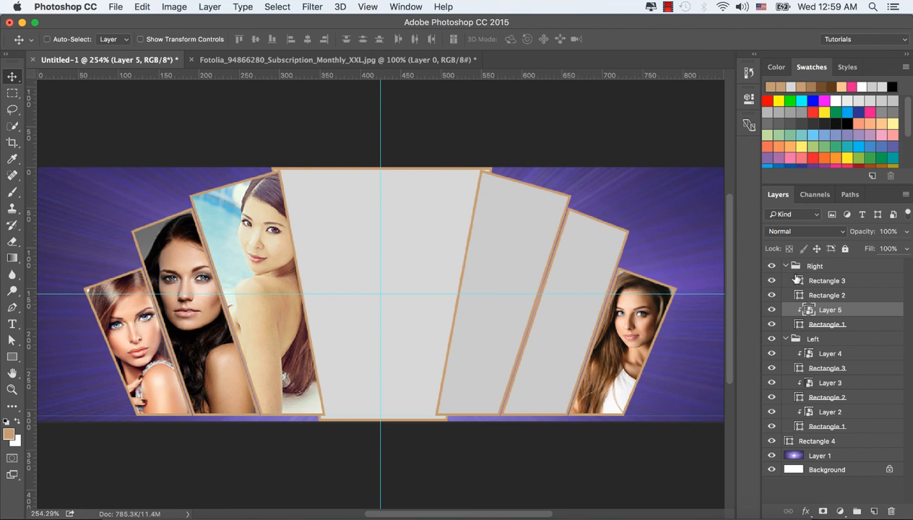
- Convert the blonde portrait's background to a smart object and bring it into the Untitled-1 cover
click(890, 272)
right_click(824, 271)
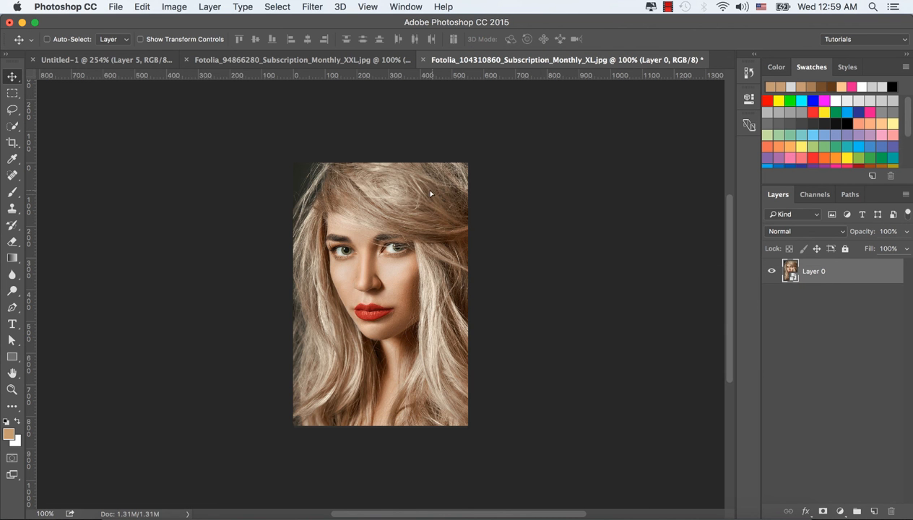
drag(431, 193, 216, 110)
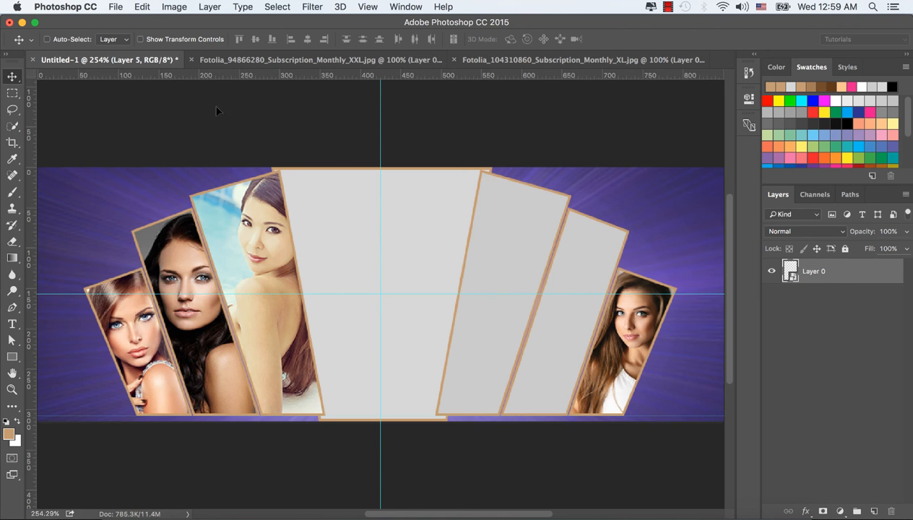
drag(498, 264, 502, 267)
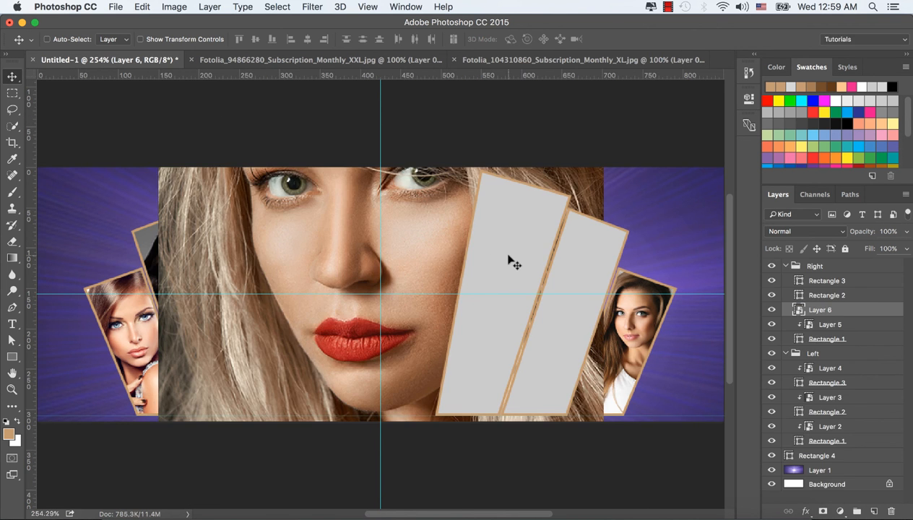
- Move the blonde portrait's layer directly above Rectangle 3 in the Right group and clip it to that rectangle
drag(845, 311, 848, 280)
right_click(849, 280)
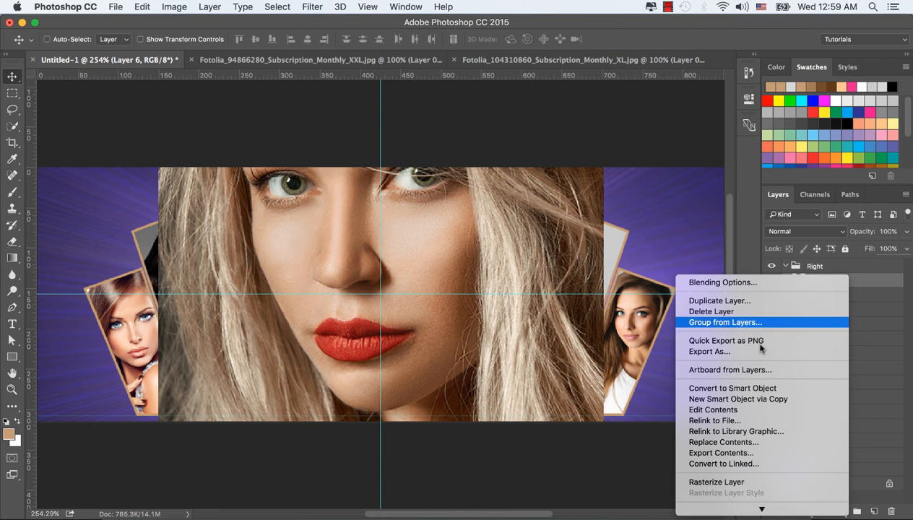
click(744, 403)
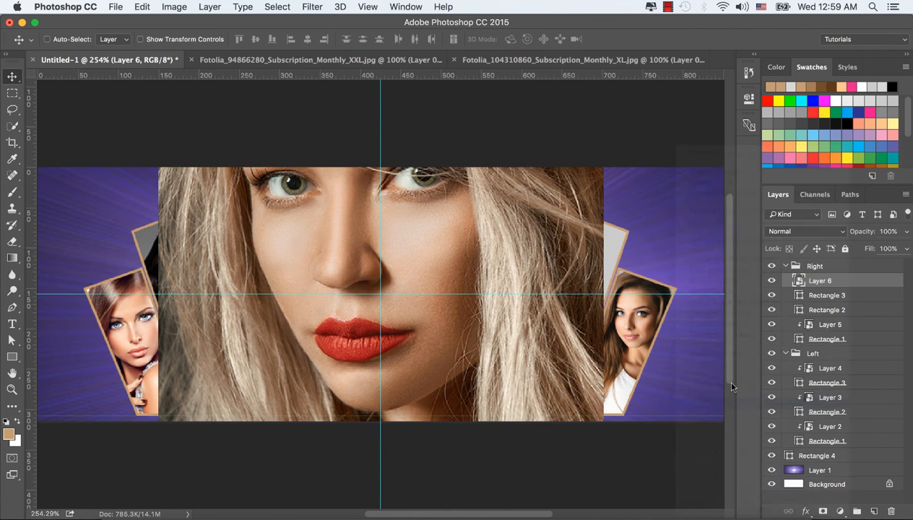
drag(502, 233, 529, 289)
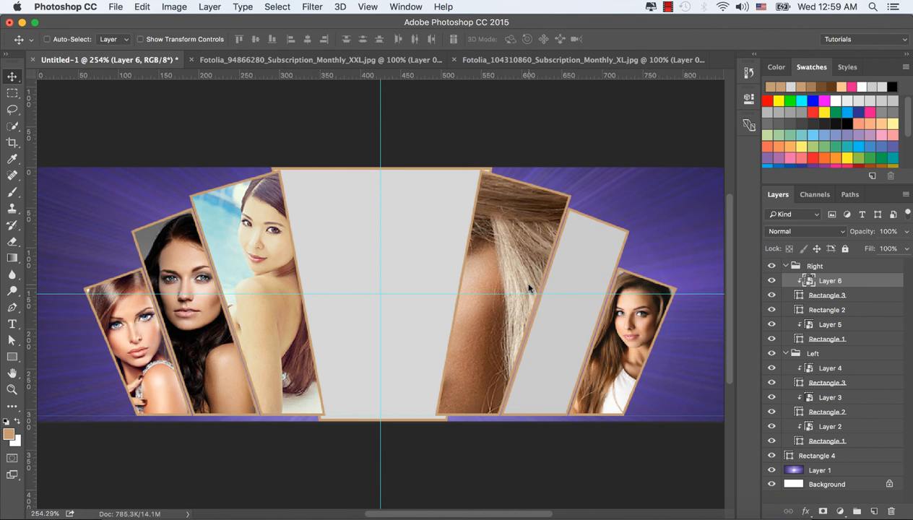
key(super+t)
drag(463, 99, 433, 204)
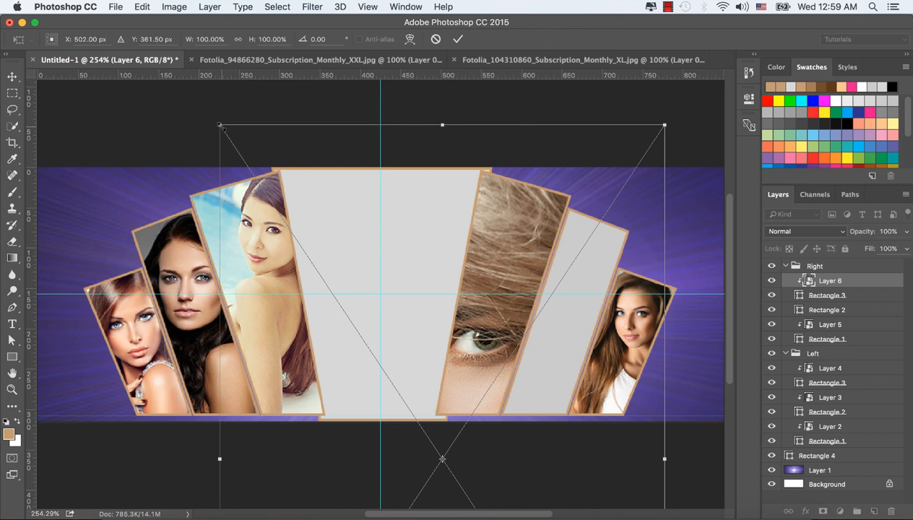
mouse_move(221, 127)
mouse_down()
mouse_move(288, 147)
mouse_move(267, 133)
mouse_move(231, 135)
mouse_up()
click(436, 39)
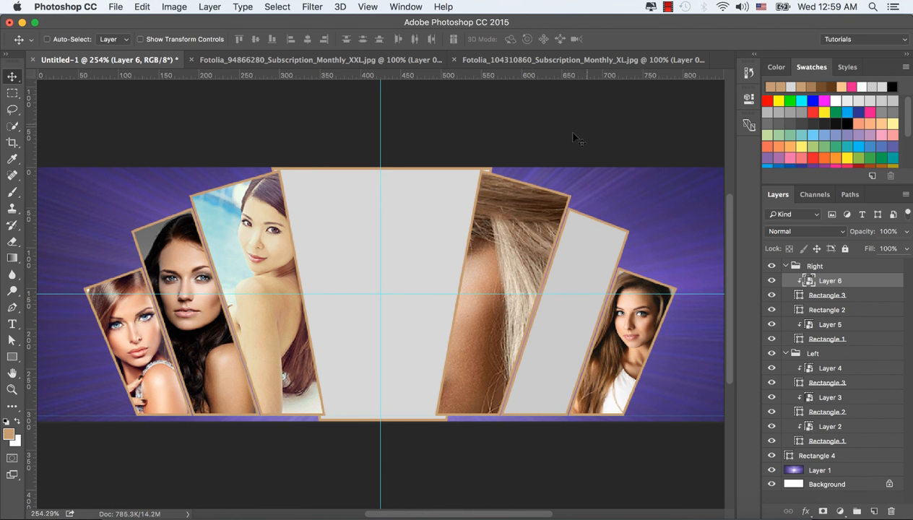
- Scale the blonde portrait to about 37.9%, tilt it clockwise and position it so the face fills the right Rectangle 3 block
key(ctrl+t)
drag(345, 112, 358, 209)
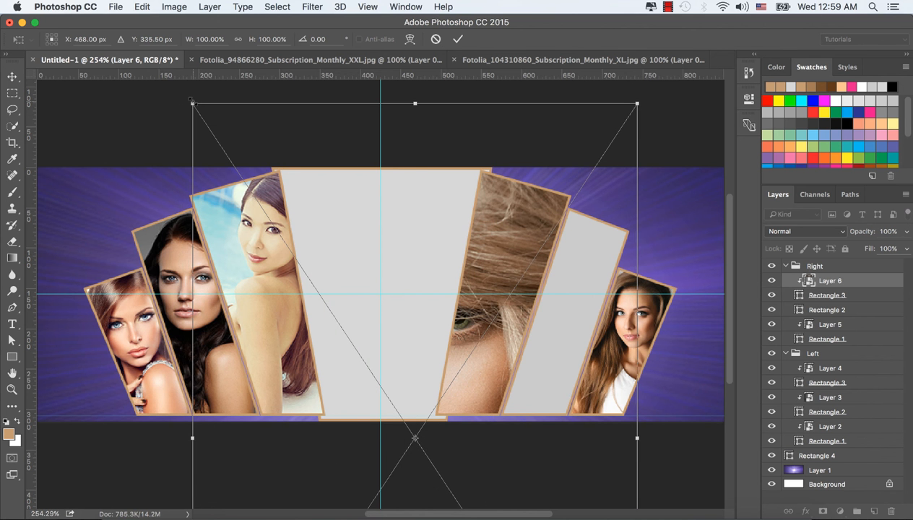
drag(191, 100, 354, 238)
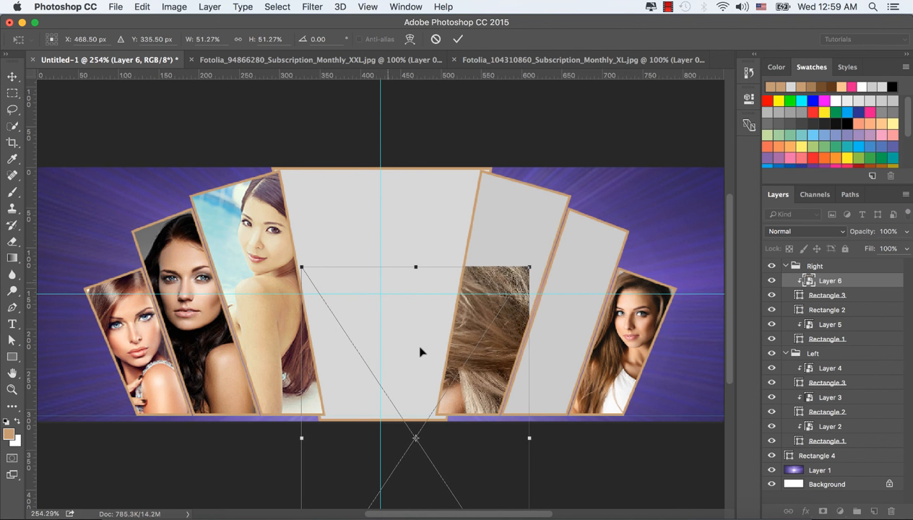
drag(420, 352, 498, 231)
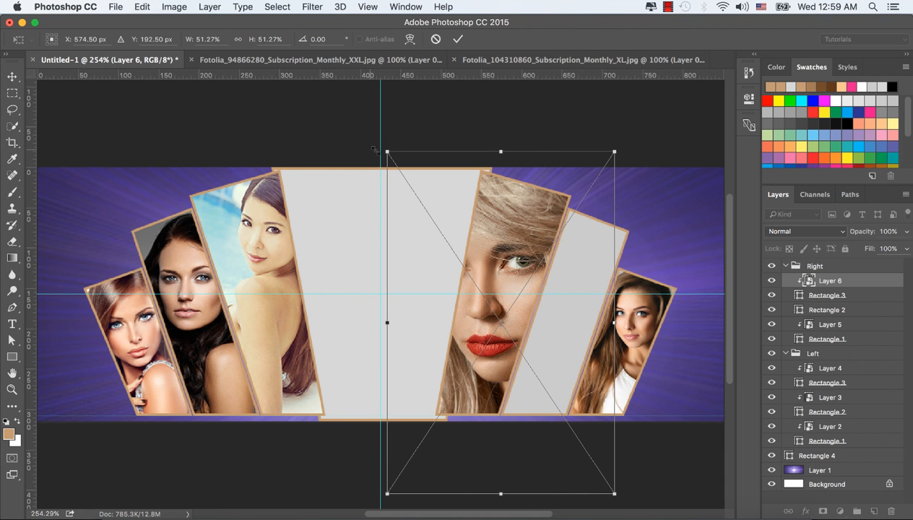
drag(387, 152, 414, 187)
drag(490, 239, 494, 218)
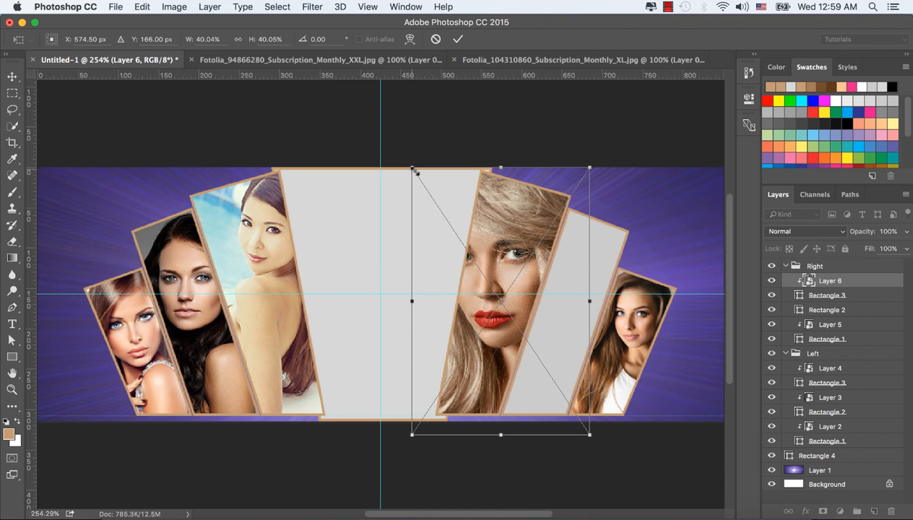
drag(412, 168, 416, 174)
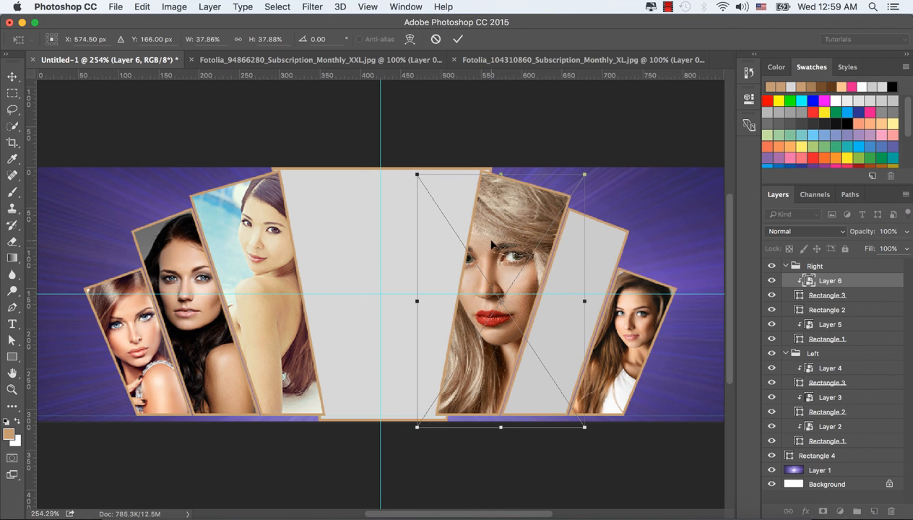
drag(493, 242, 484, 226)
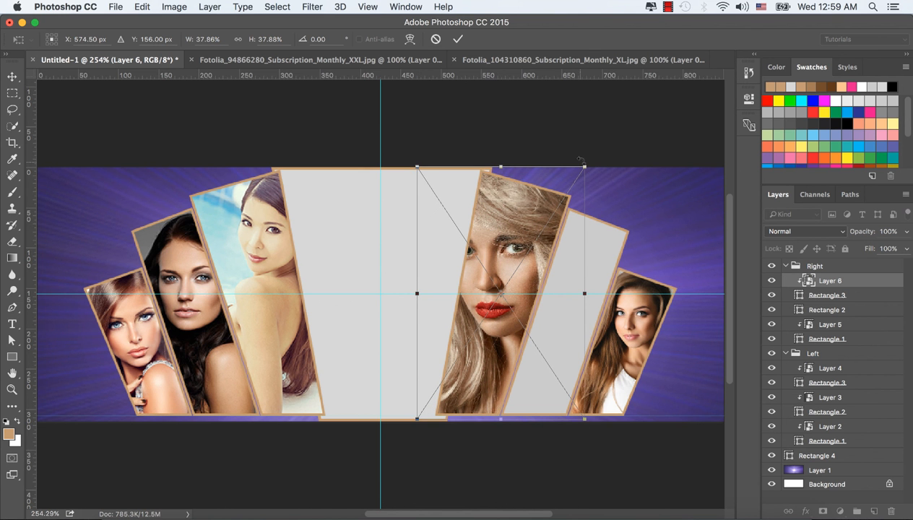
drag(592, 157, 598, 174)
mouse_move(527, 234)
mouse_down()
mouse_move(523, 247)
mouse_move(512, 239)
mouse_up()
click(457, 41)
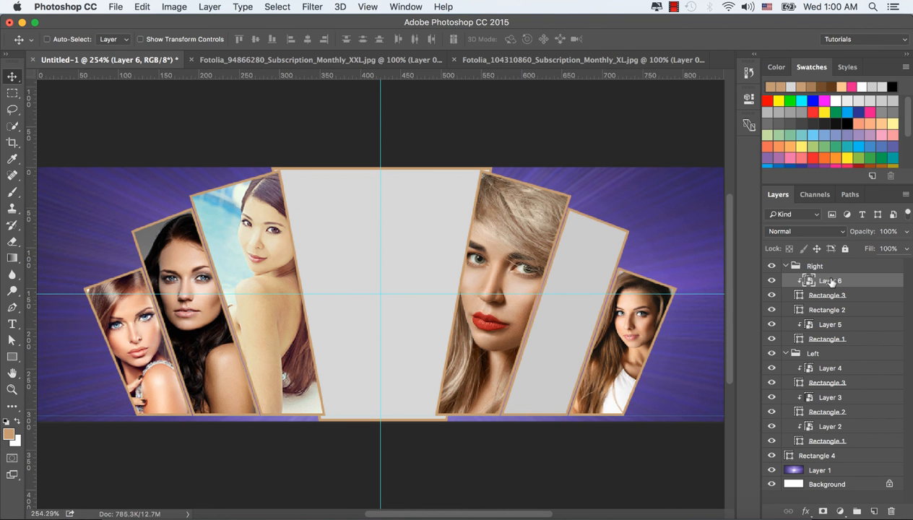
- Open shutterstock_390694429.jpg from Finder in Photoshop and close the blonde portrait's document without saving
click(122, 513)
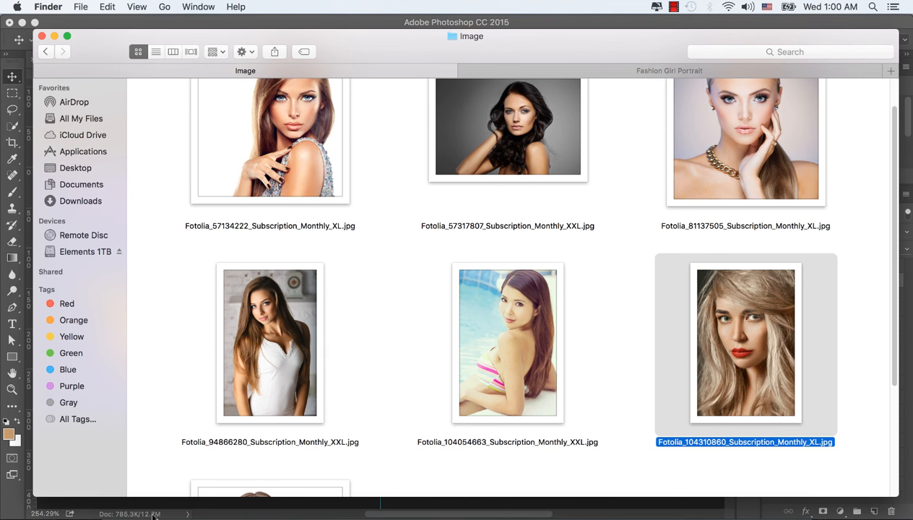
scroll(330, 401, down, 5)
click(304, 373)
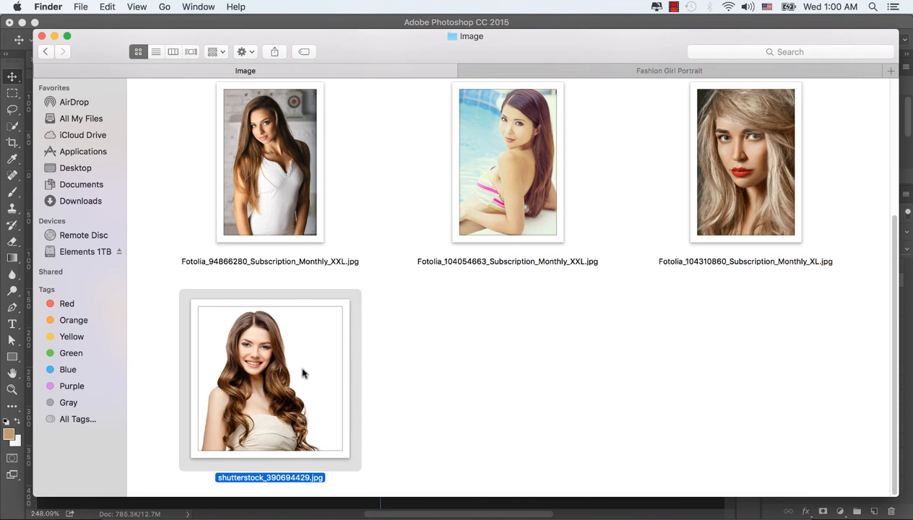
right_click(303, 372)
mouse_move(491, 252)
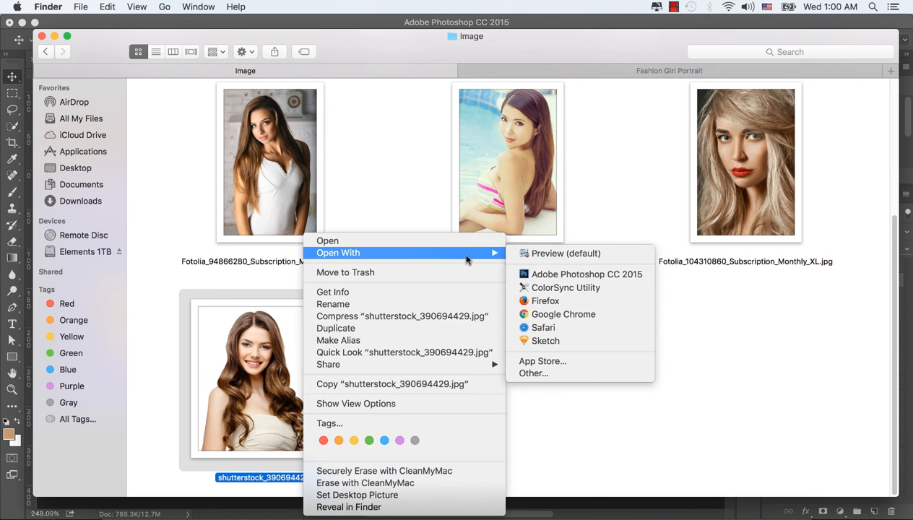
click(550, 276)
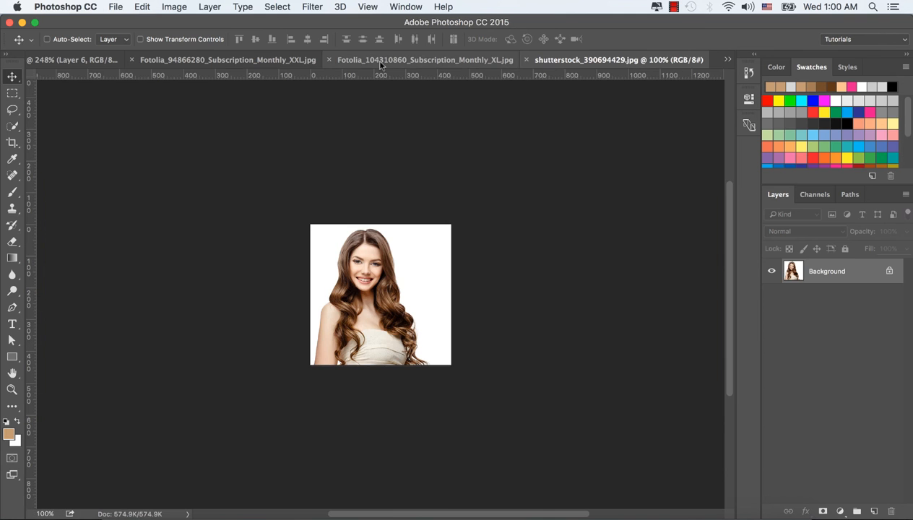
click(328, 60)
click(416, 195)
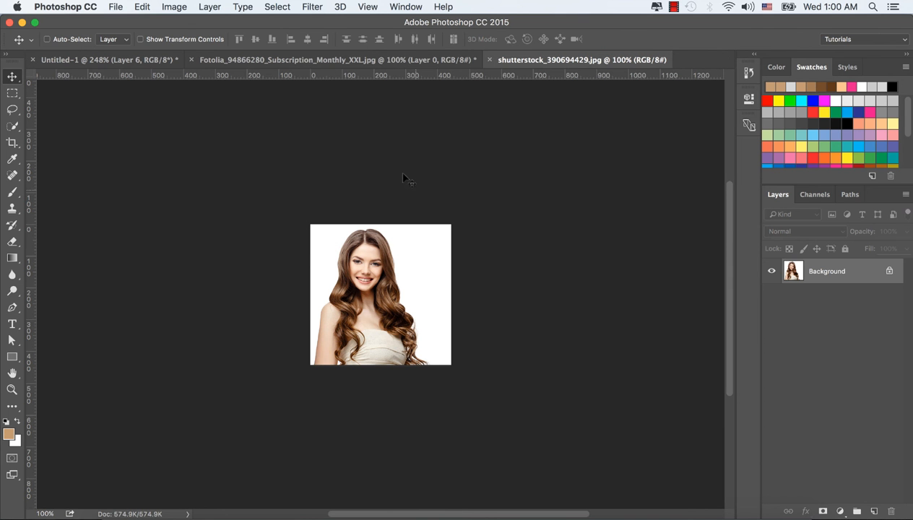
- Convert the smiling portrait's background to a smart object and bring it into the Untitled-1 cover
right_click(842, 272)
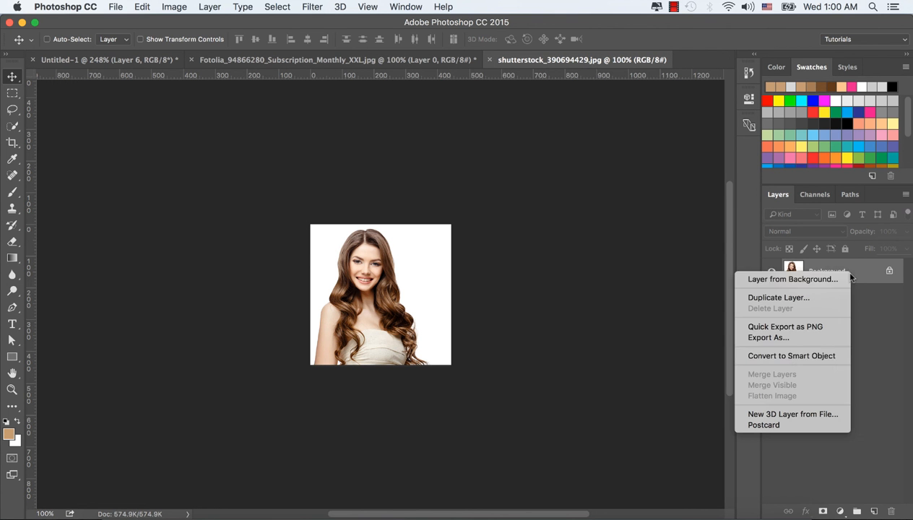
click(782, 354)
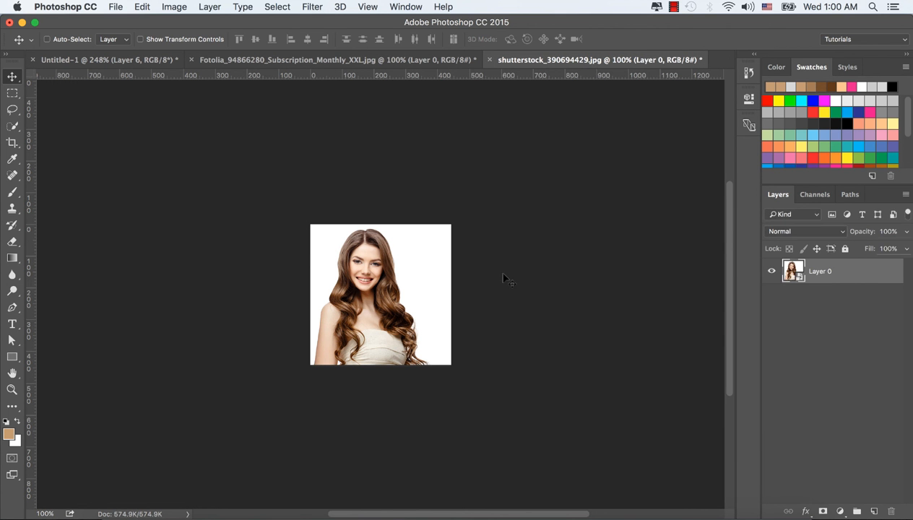
drag(396, 278, 148, 63)
drag(440, 279, 455, 280)
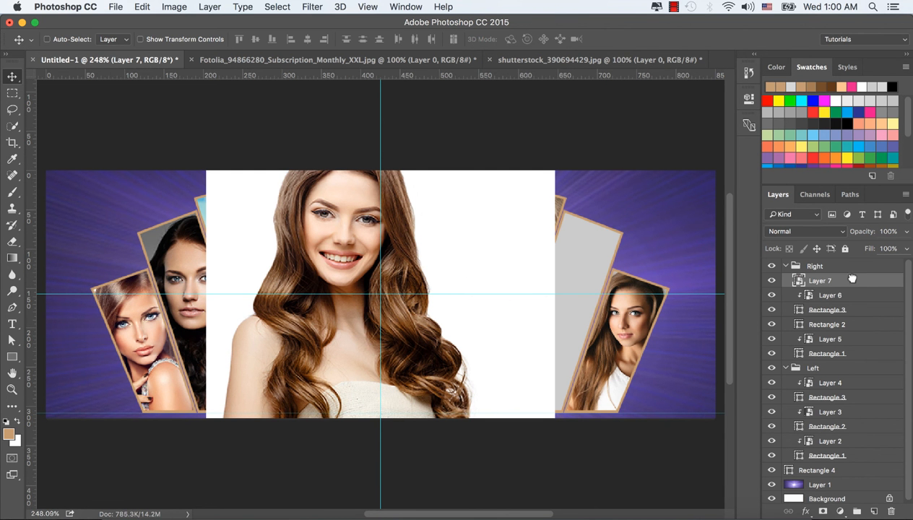
- Move the smiling portrait's layer directly above Rectangle 2 in the Right group and clip it to that rectangle
drag(852, 279, 845, 318)
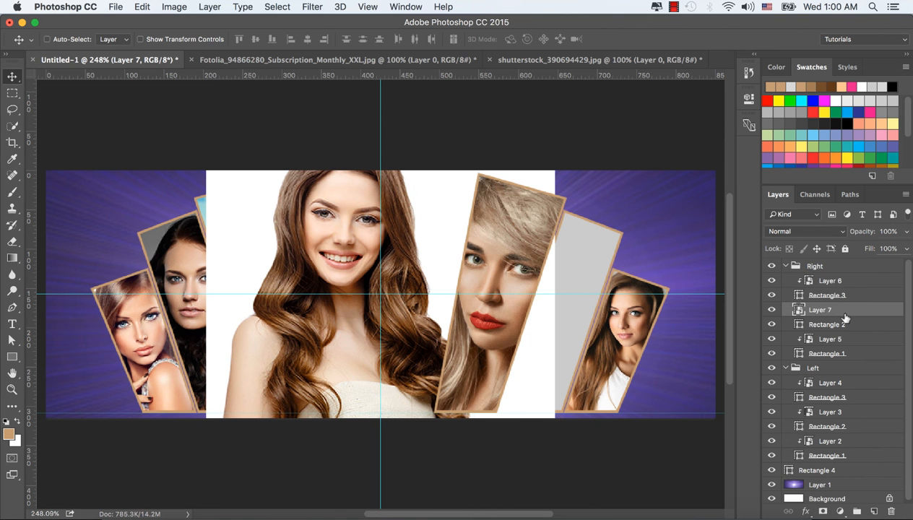
right_click(844, 314)
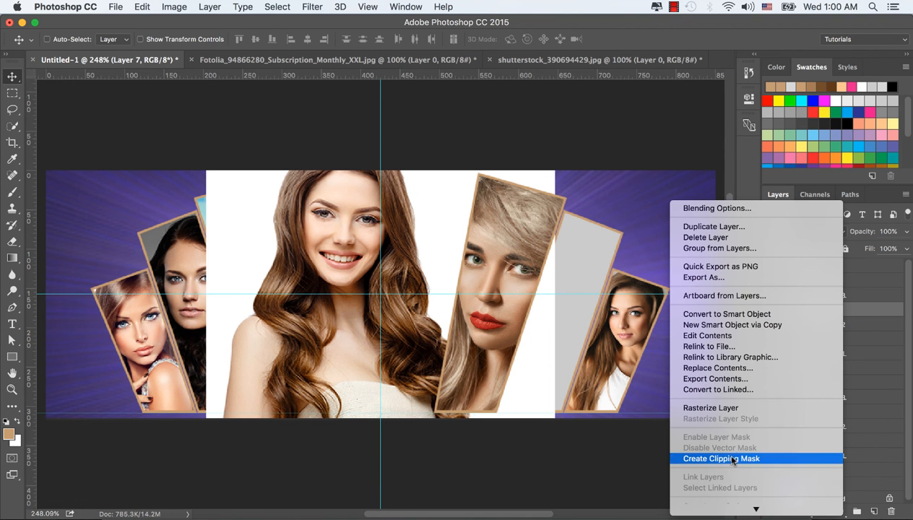
click(733, 459)
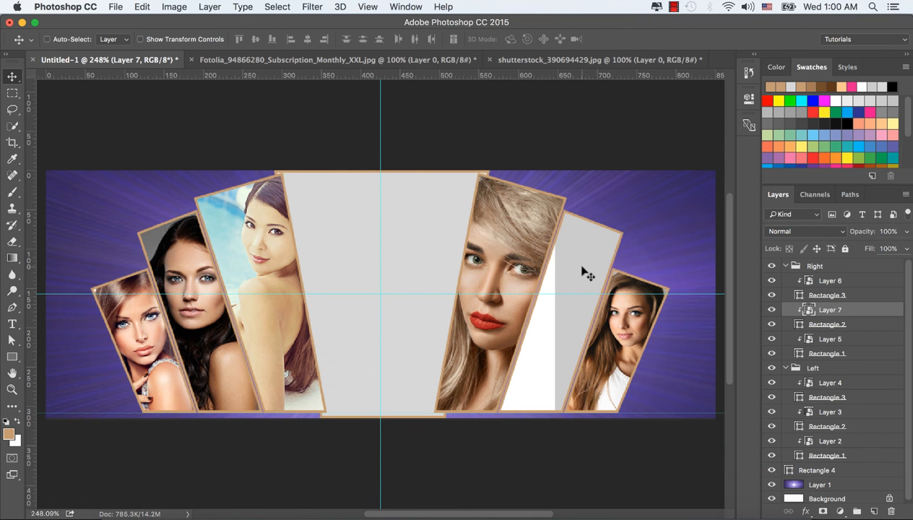
- Scale the smiling portrait to about 64.8%, rotate it 15° and position it so the face fills the right Rectangle 2 block
key(ctrl+t)
drag(419, 284, 595, 295)
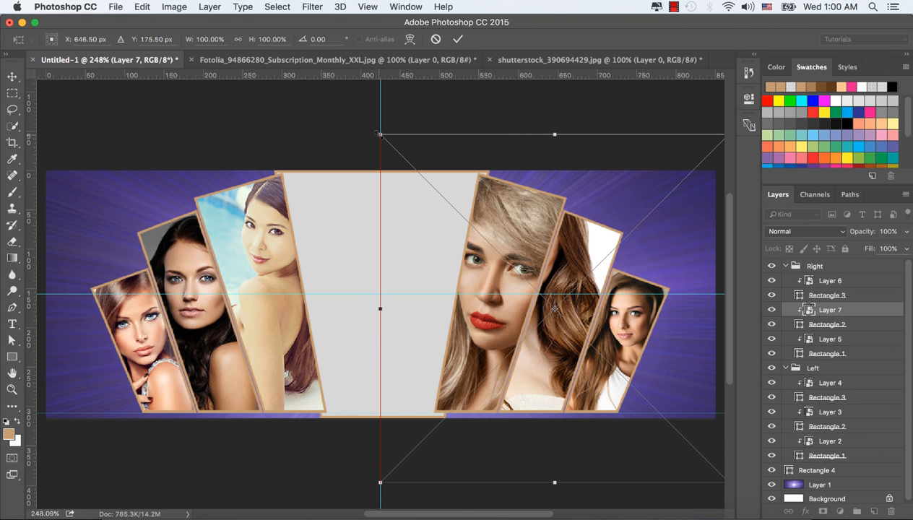
drag(378, 134, 457, 180)
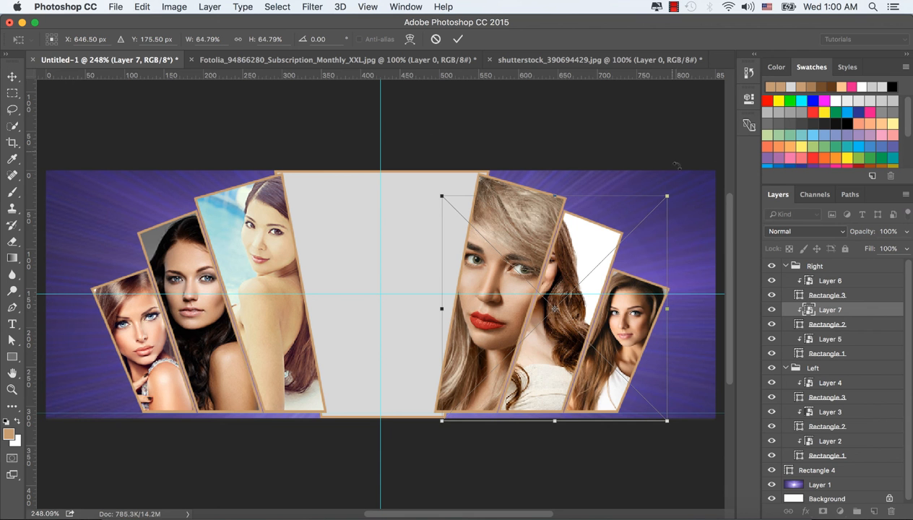
drag(563, 297, 605, 311)
drag(690, 175, 703, 191)
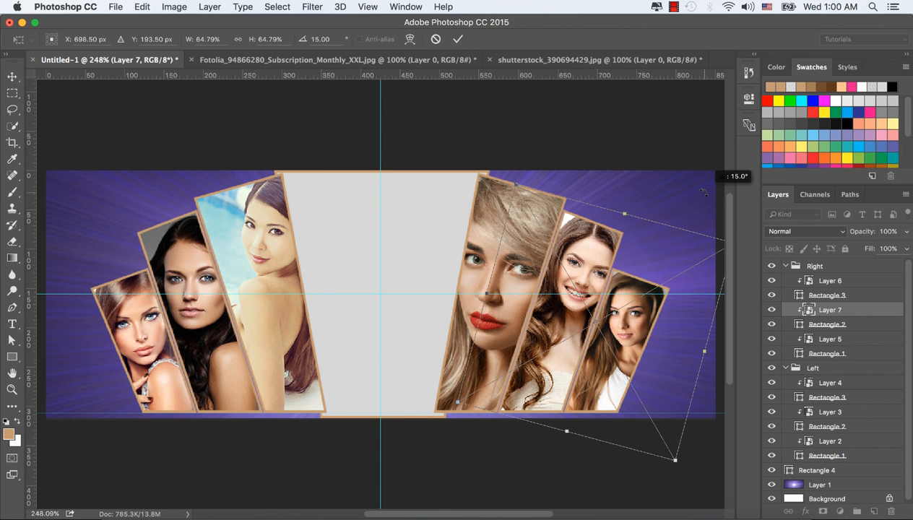
drag(612, 255, 604, 274)
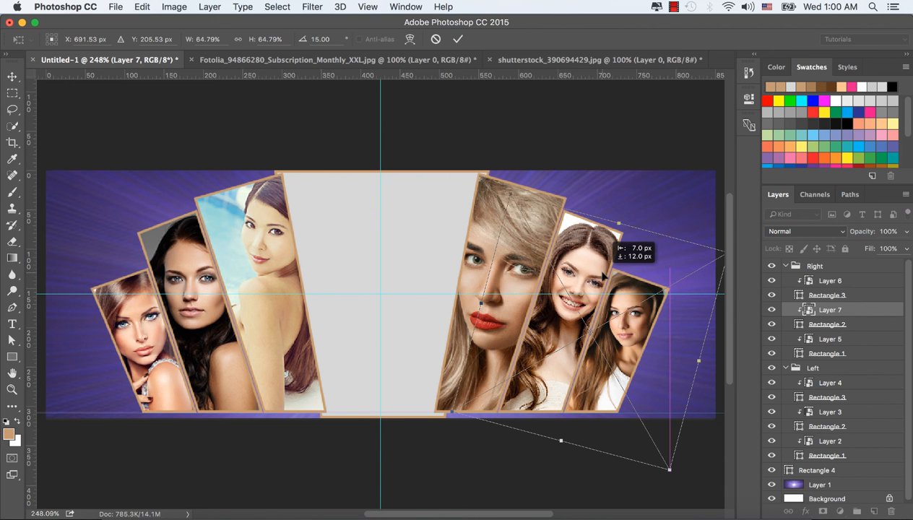
click(458, 39)
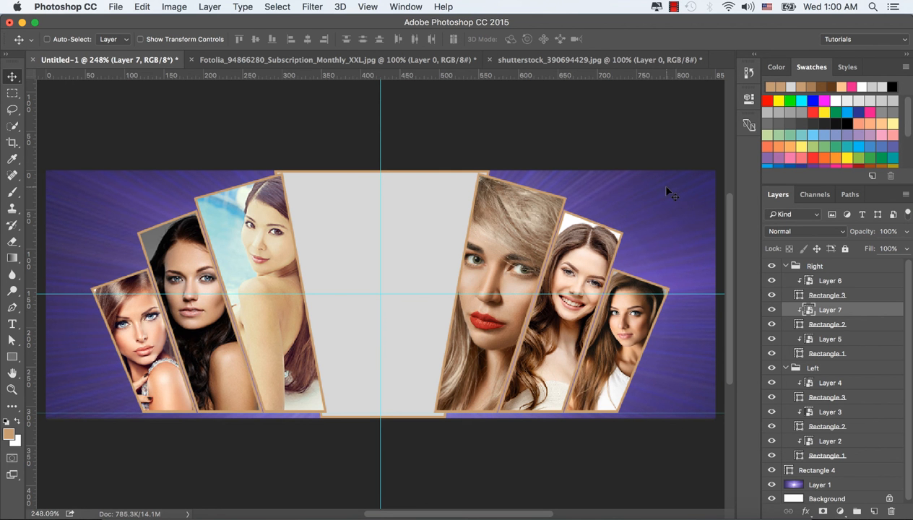
scroll(668, 192, up, 1)
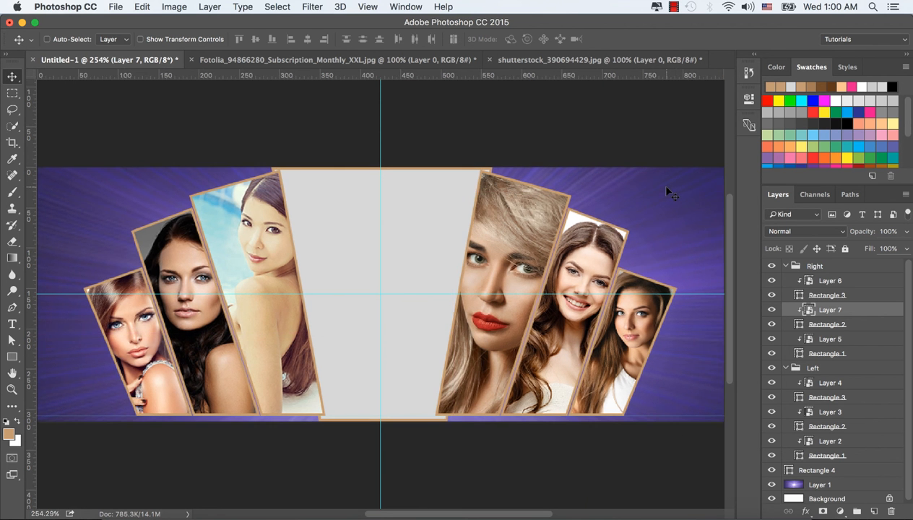